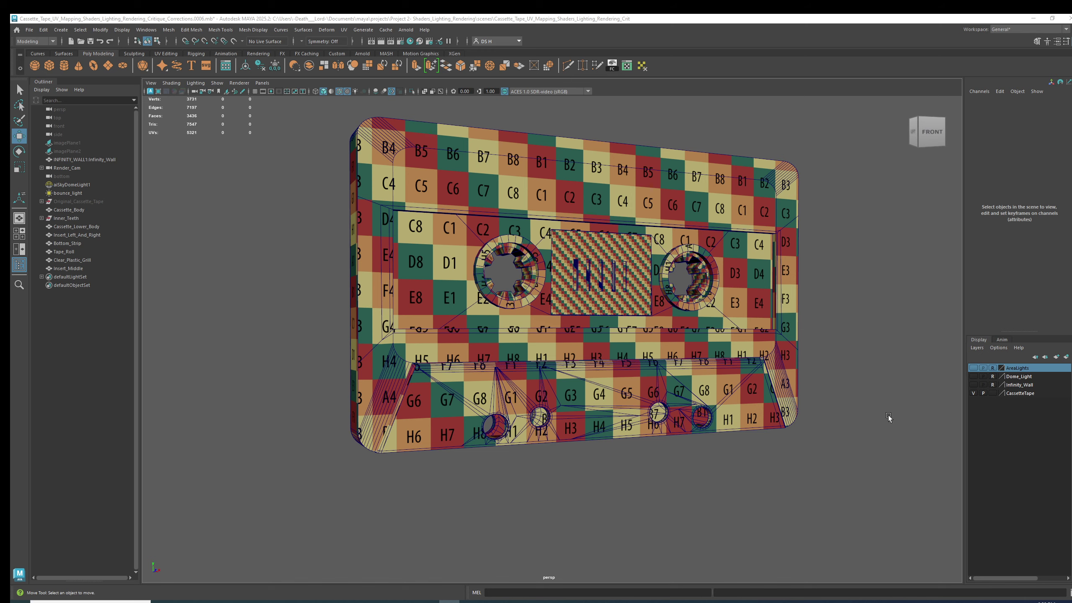
Make the AreaLights, Dome_Light and Infinity_Wall display layers visible around the cassette model
scroll(699, 331, down, 3)
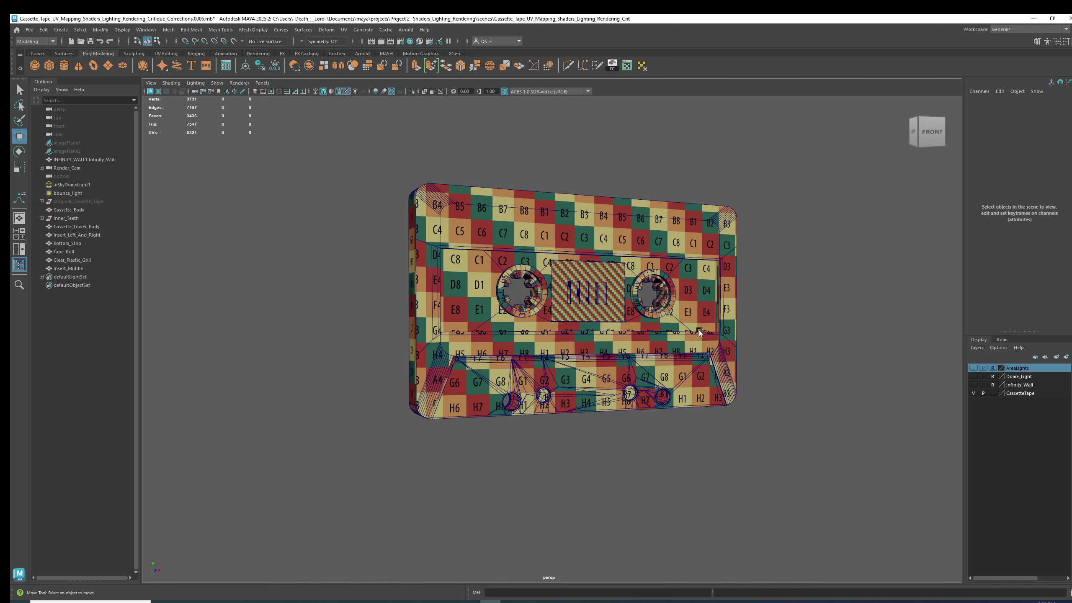
alt+middle_drag(640, 299, 671, 316)
alt+drag(671, 316, 709, 336)
alt+middle_drag(625, 281, 696, 306)
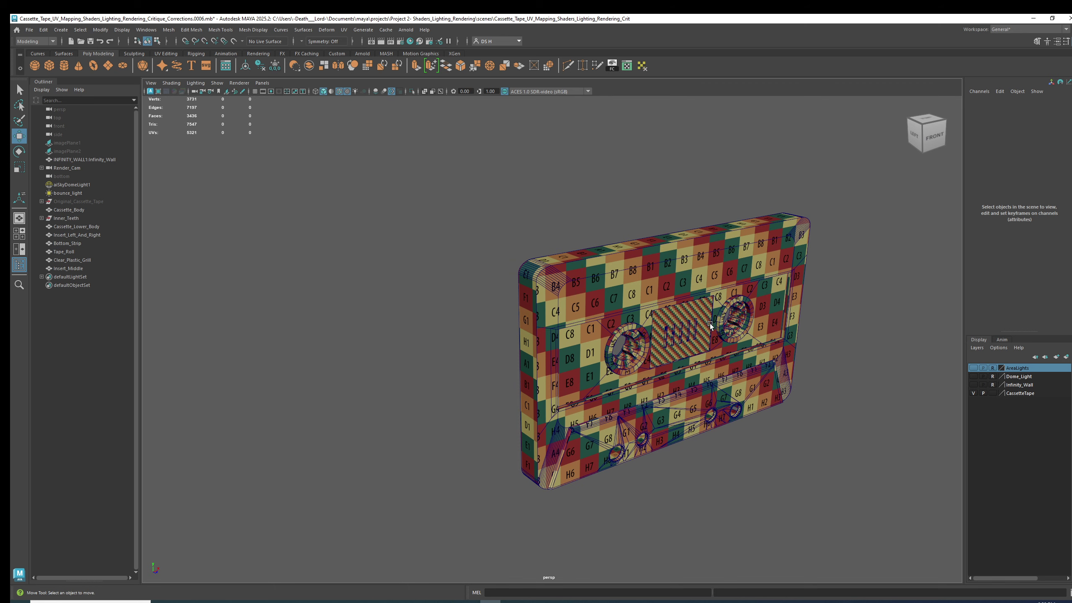
click(974, 367)
click(974, 376)
click(973, 384)
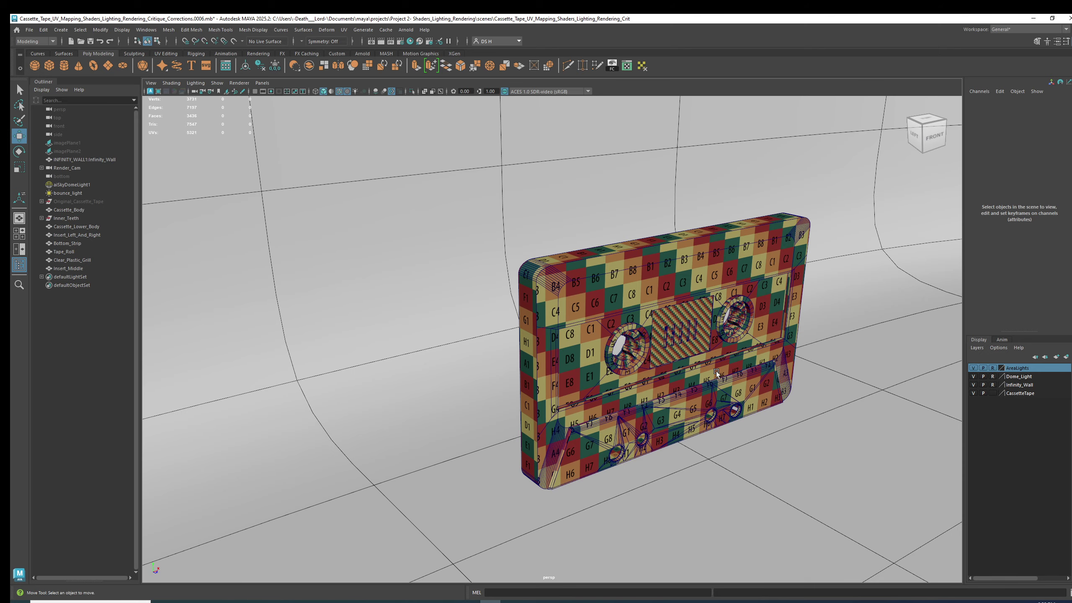
alt+drag(720, 372, 610, 332)
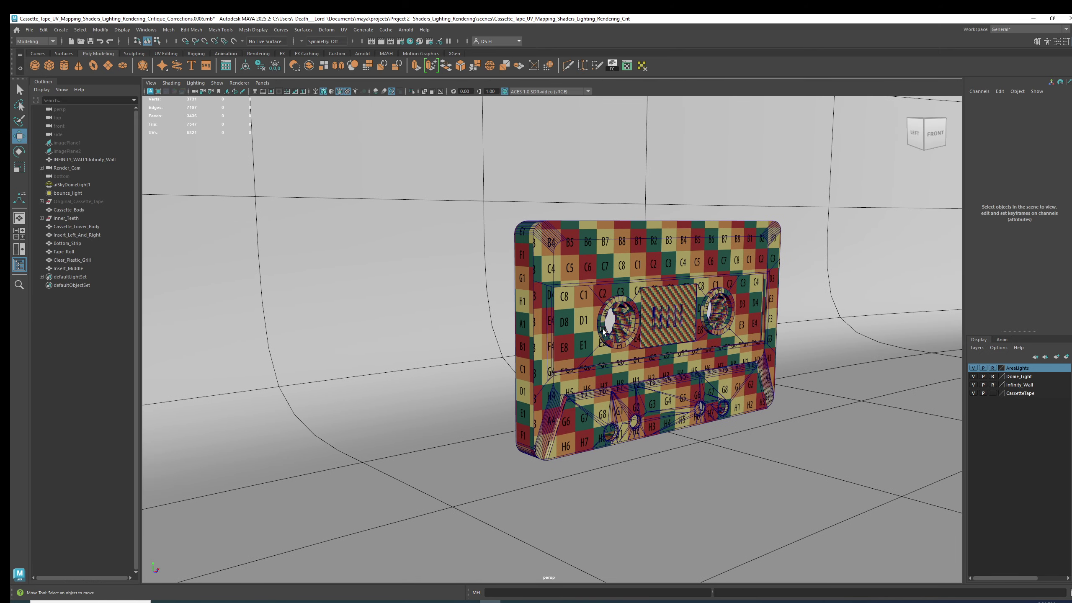
Open the Hypershade with an enlarged material browser and delete the scene's unused shading nodes
click(410, 41)
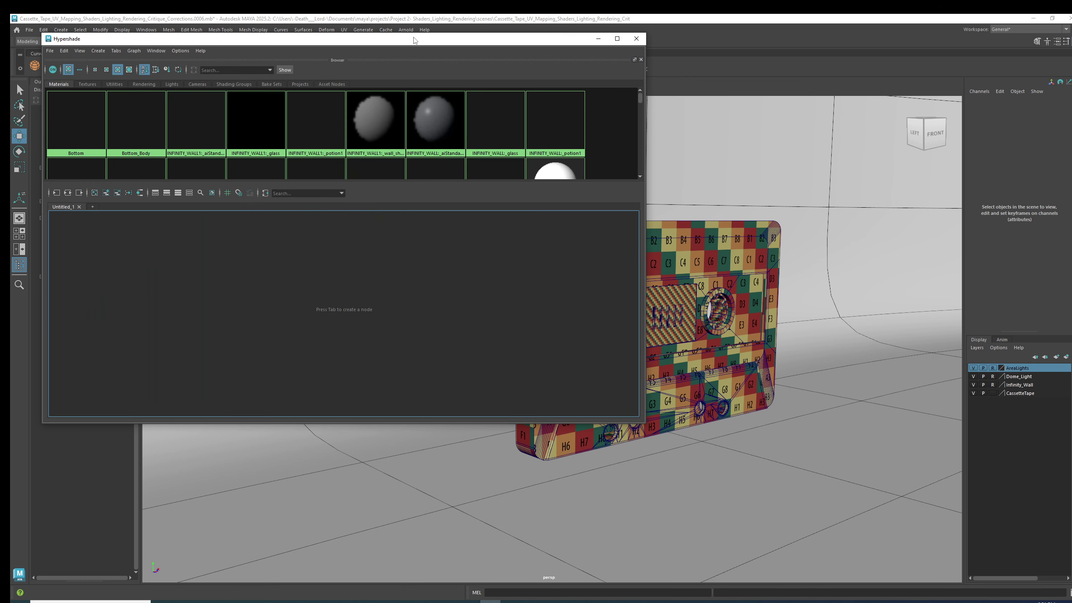
drag(416, 40, 620, 95)
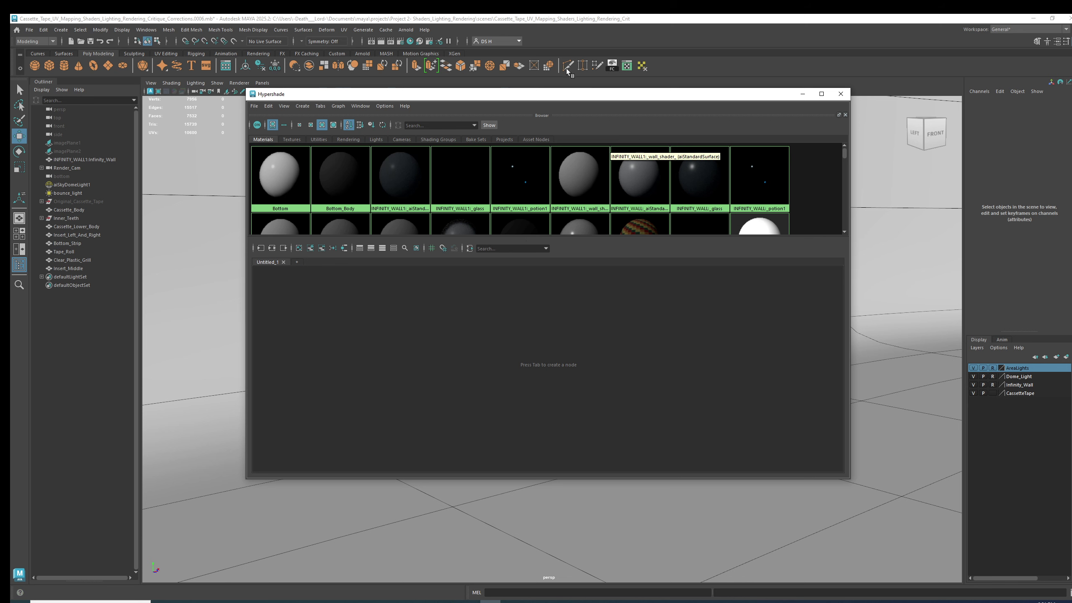
drag(544, 94, 486, 99)
drag(441, 241, 441, 295)
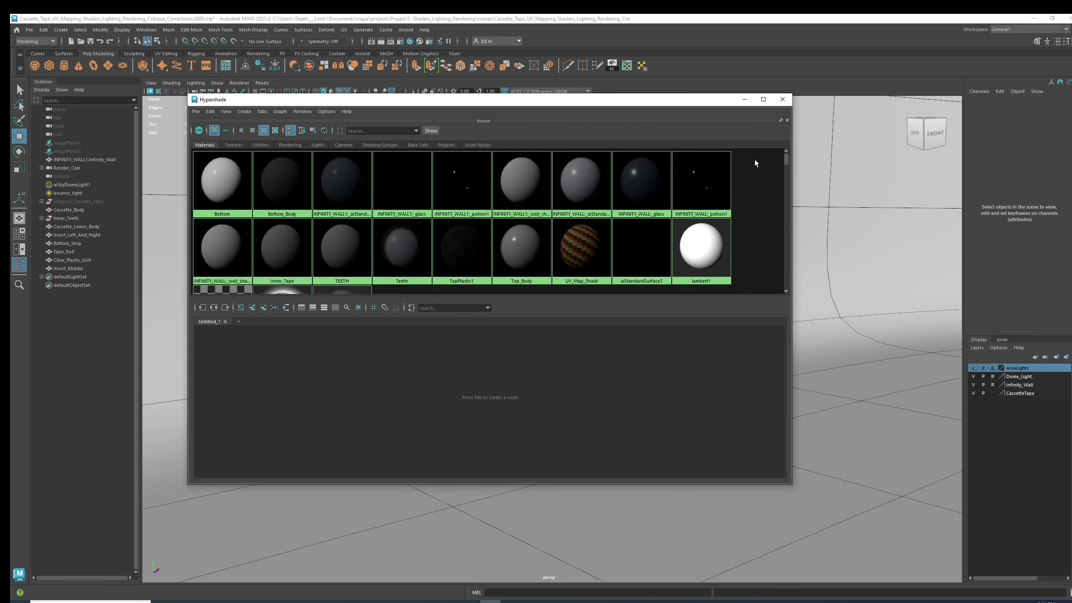
click(210, 112)
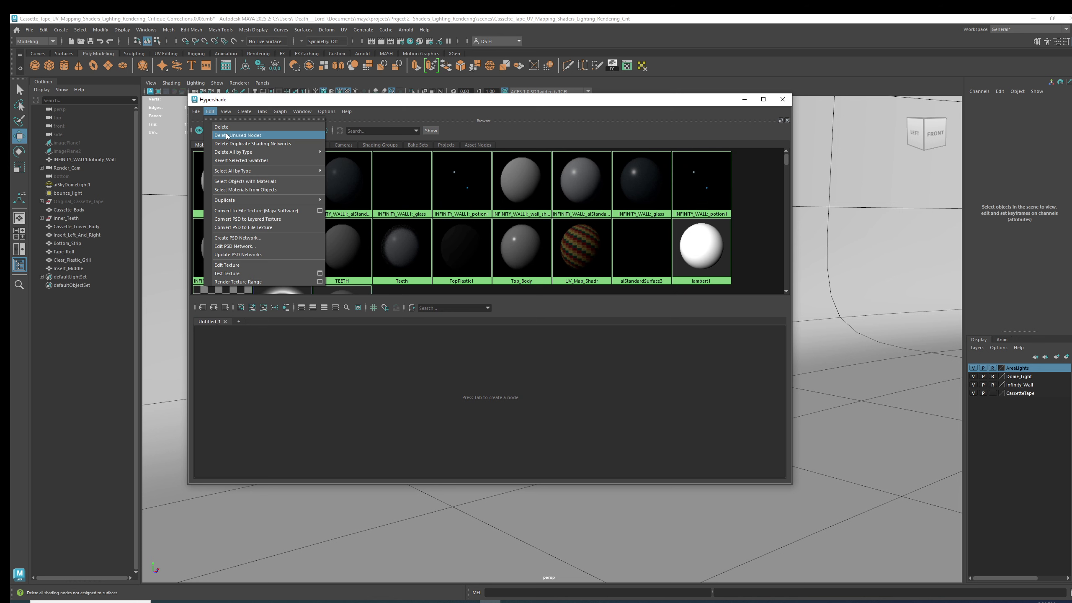
click(238, 136)
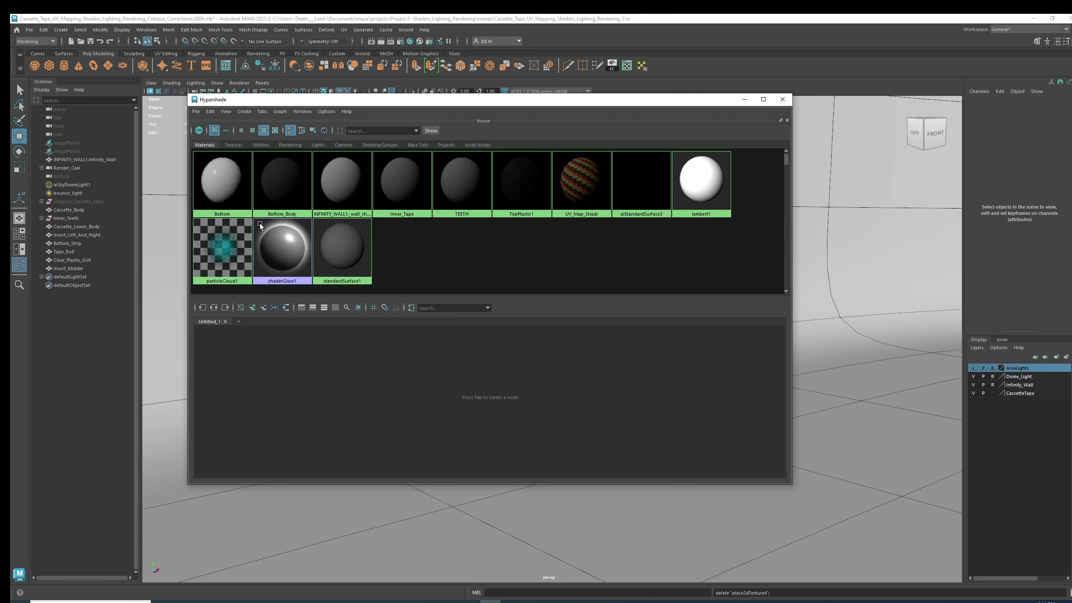
Delete the Original_Cassette_Tape group and remove the shading nodes that are no longer used
click(101, 201)
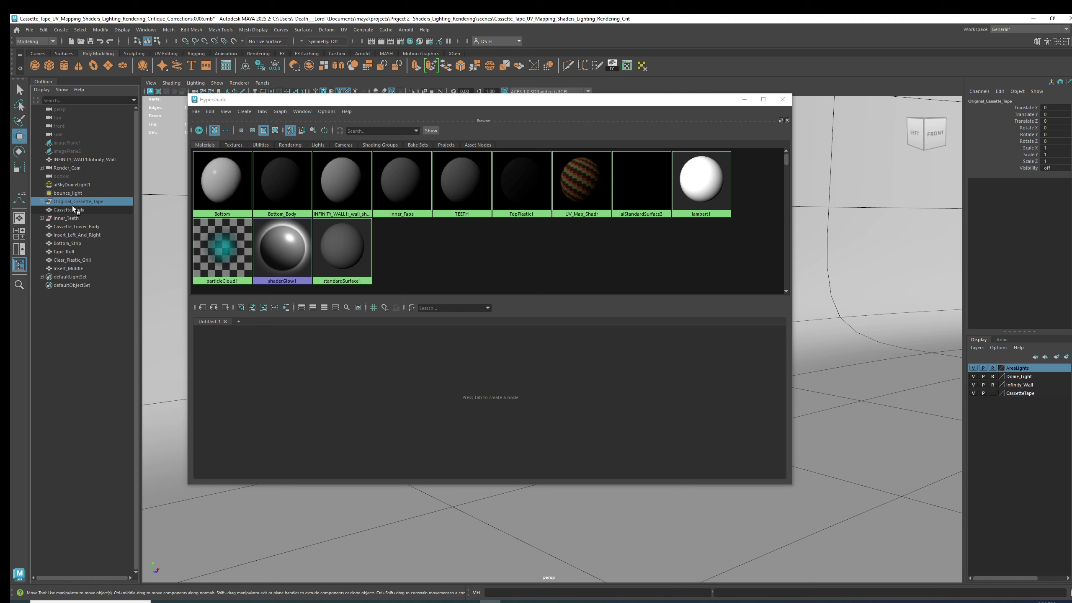
key(Delete)
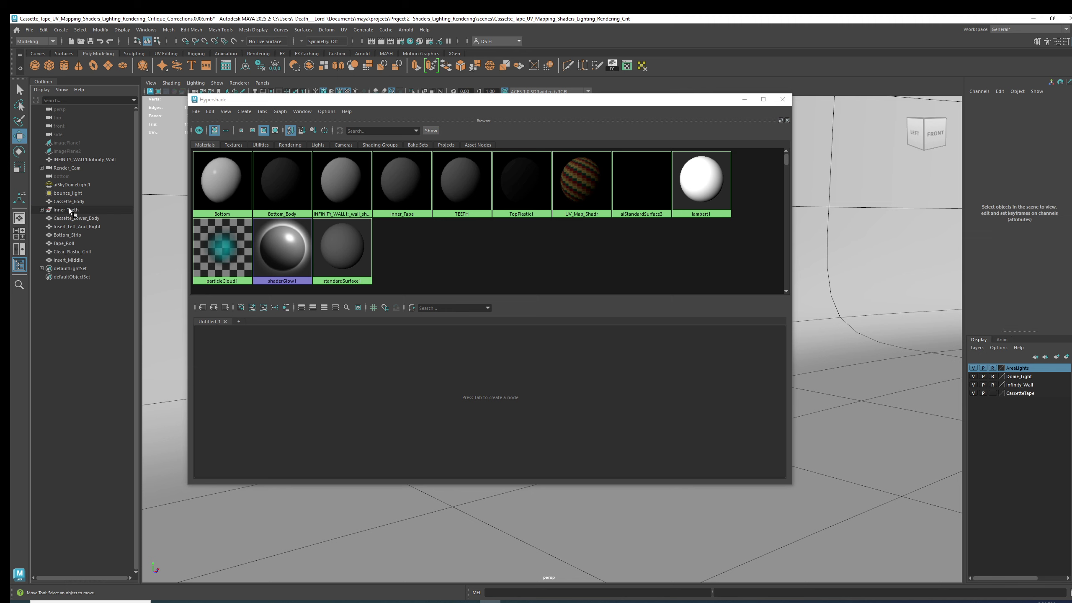
click(68, 210)
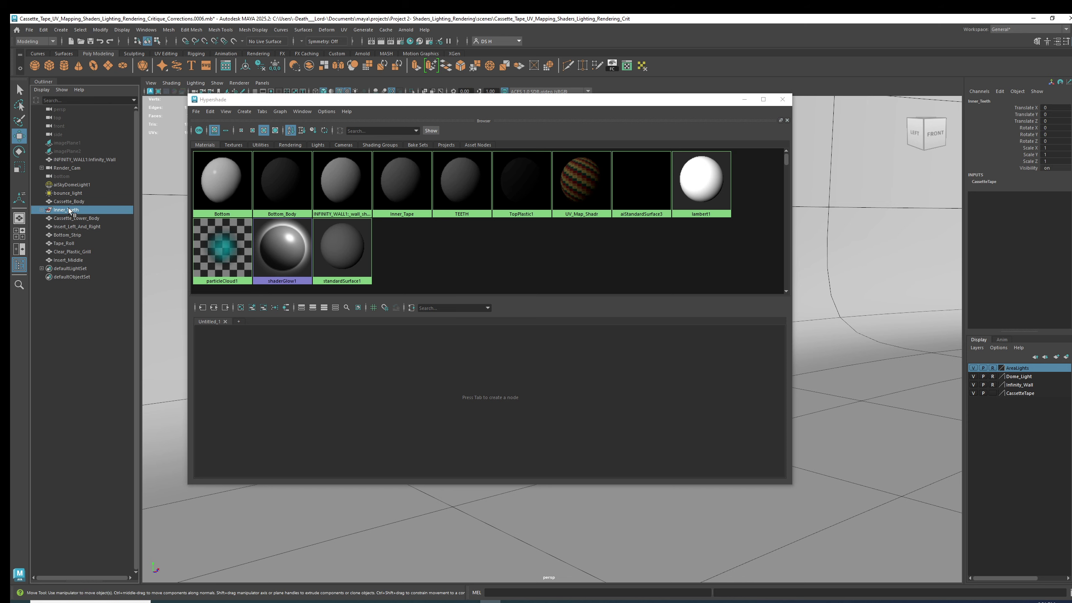
click(40, 209)
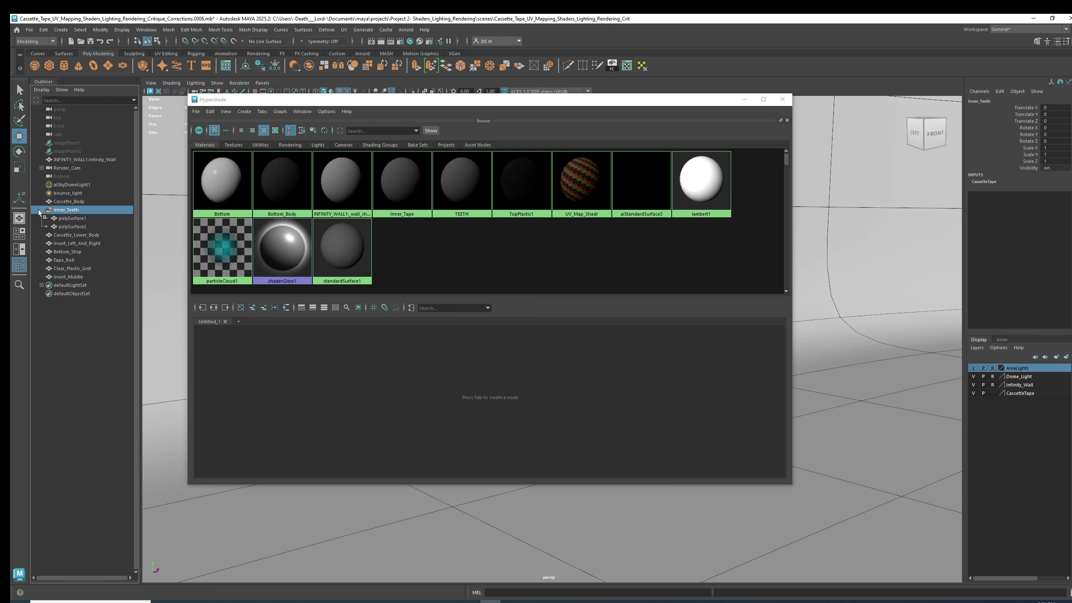
click(40, 210)
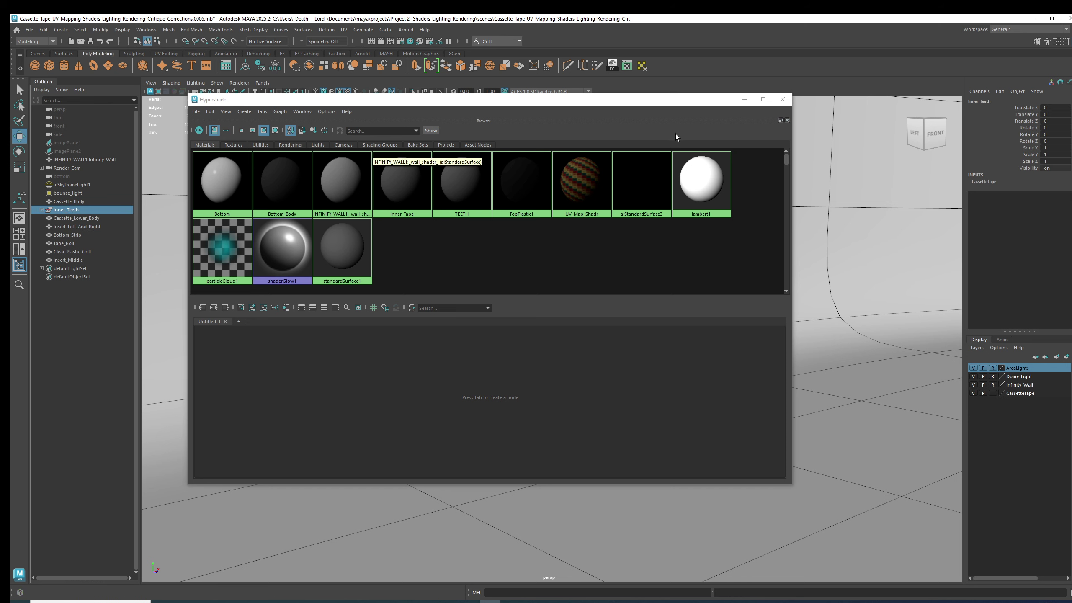
click(210, 111)
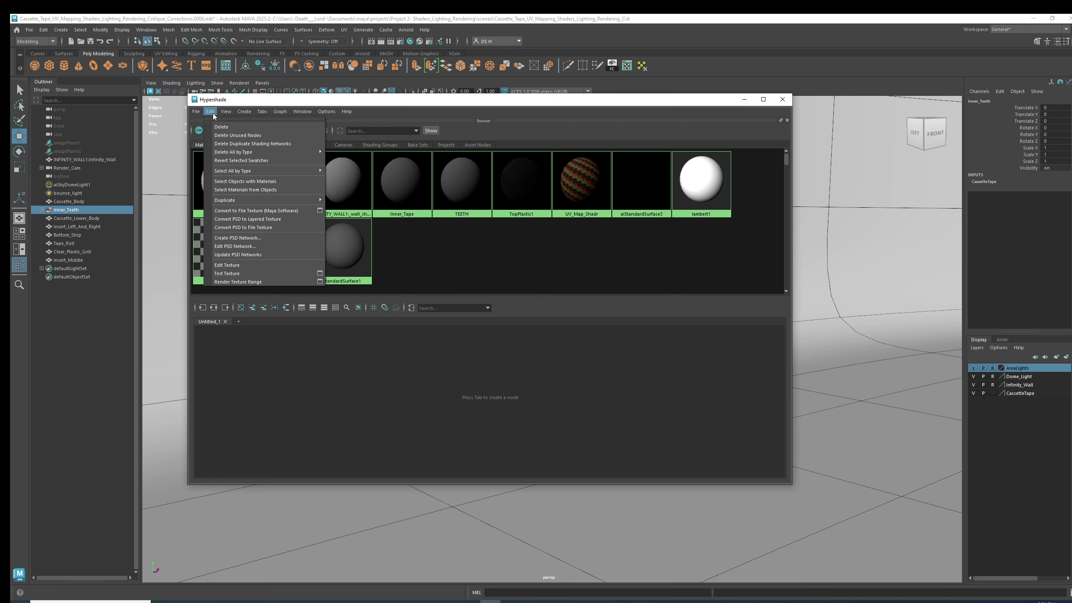
click(222, 136)
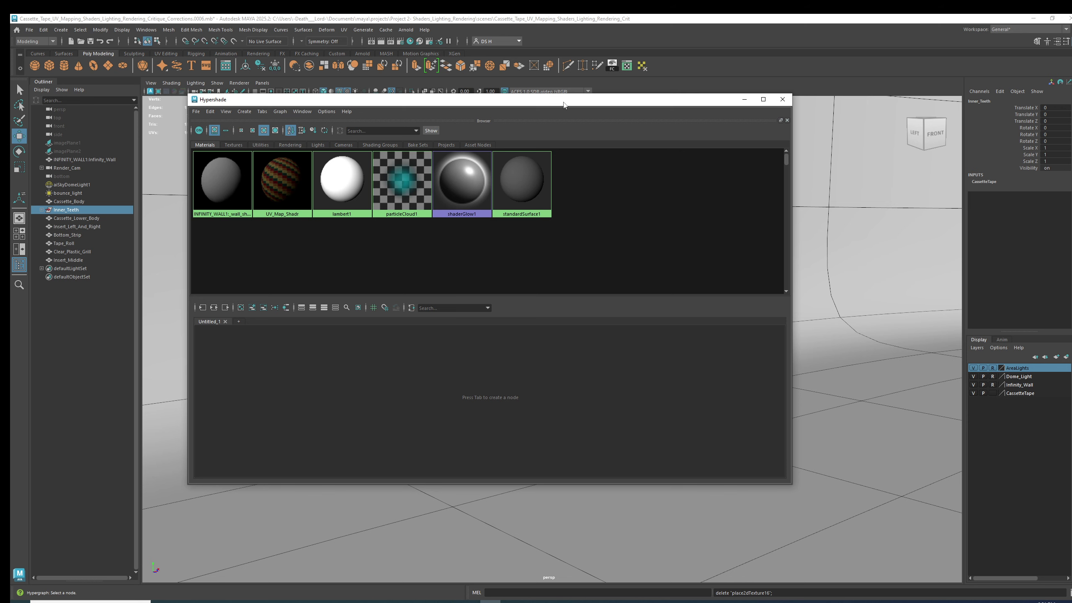
Dock the Hypershade beside the perspective view, give the view more width, and clear the selection
drag(564, 105, 139, 129)
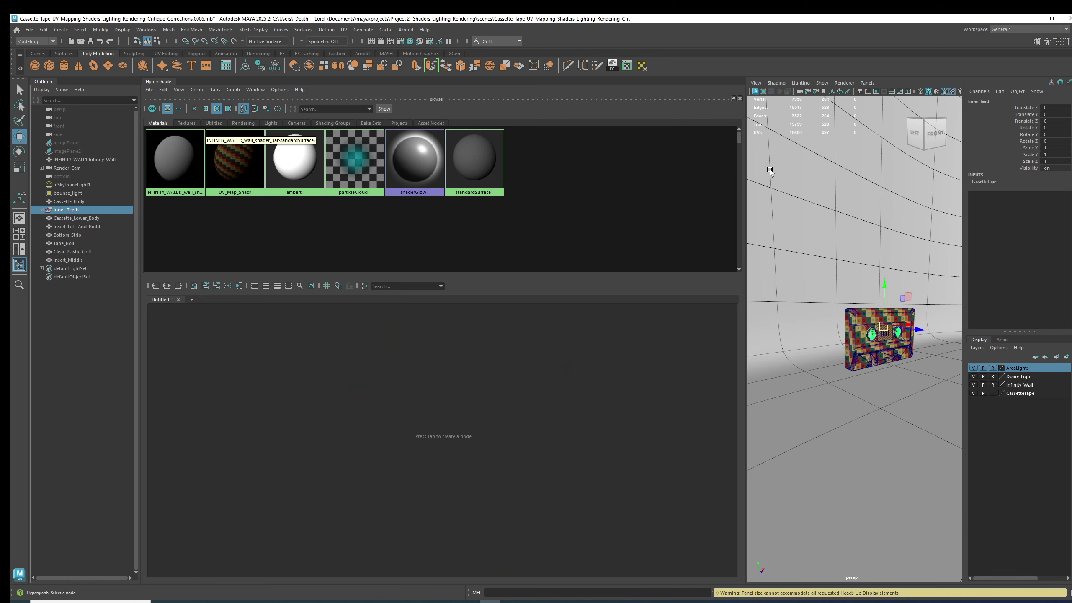
drag(745, 159, 467, 164)
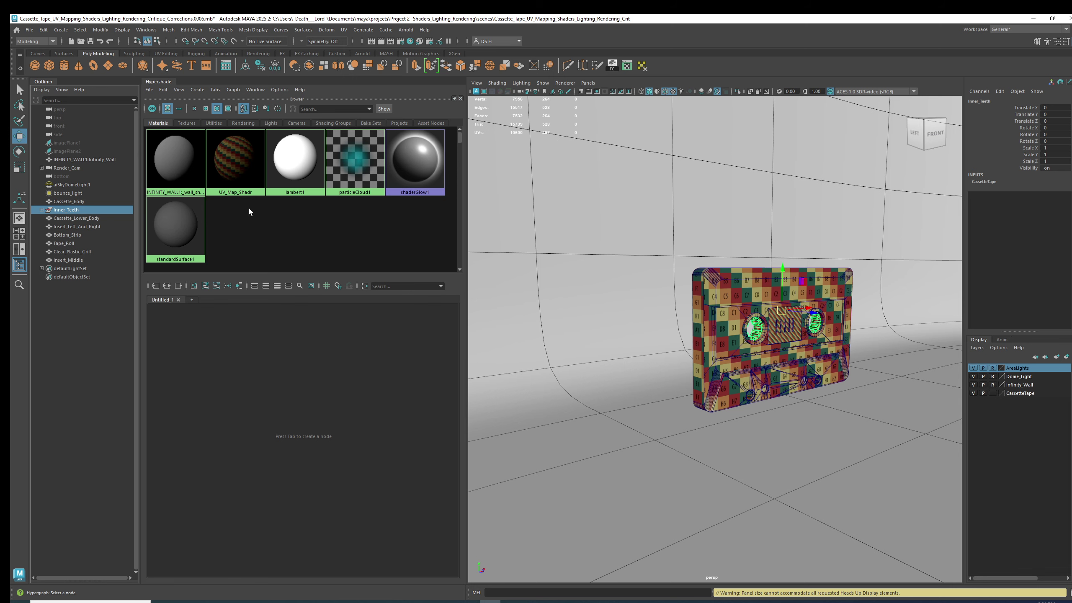
click(706, 474)
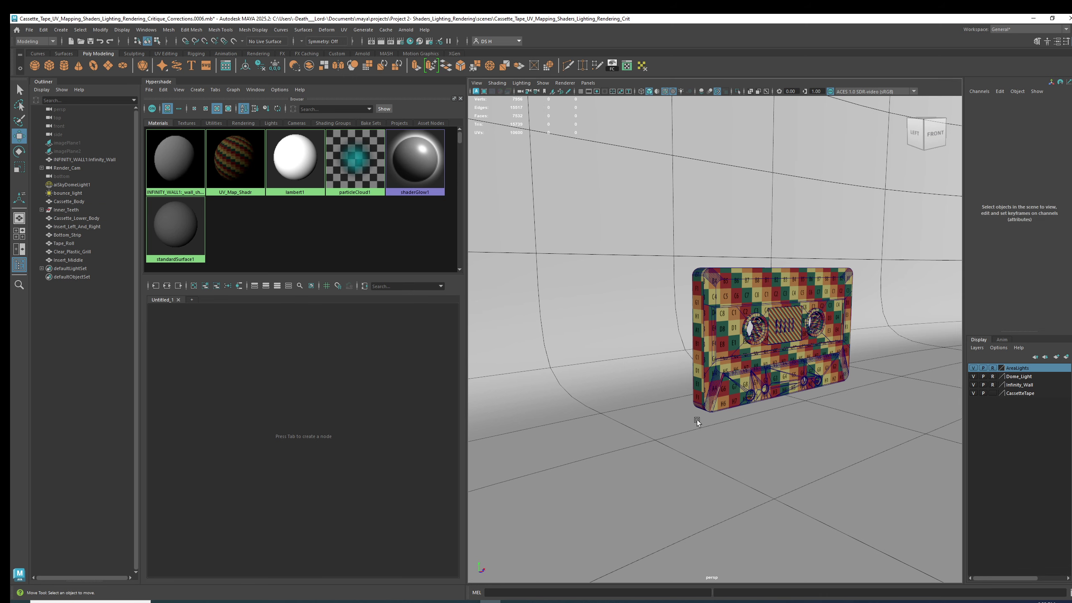
scroll(771, 383, down, 3)
scroll(638, 340, up, 5)
mouse_move(744, 328)
alt+middle_down()
mouse_move(637, 340)
mouse_move(732, 333)
alt+middle_up()
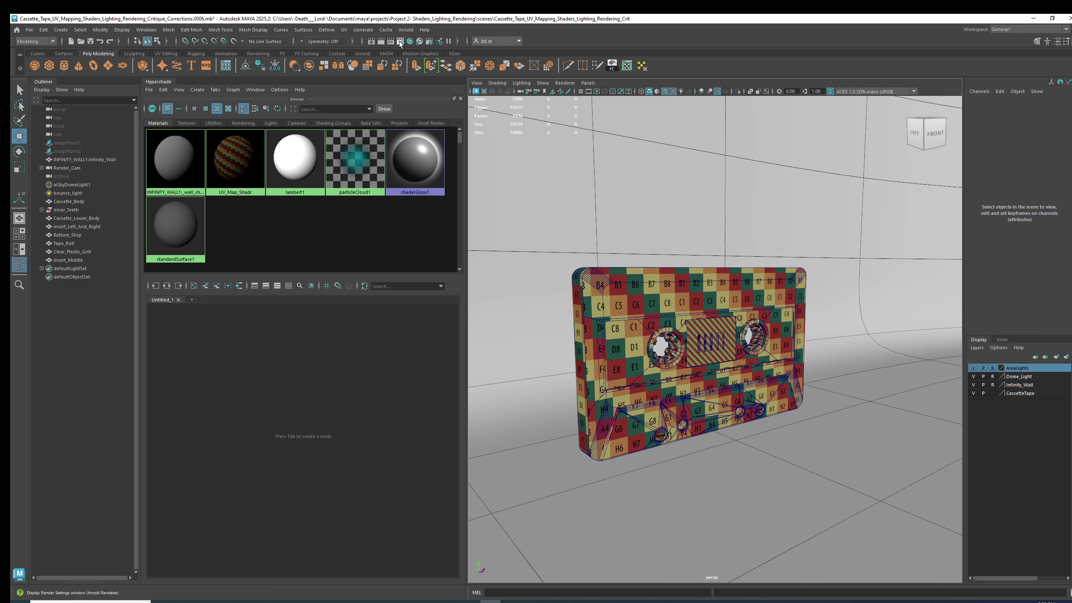
Set the Arnold render device to GPU and enable manual device selection with the NVIDIA GeForce RTX 3090
click(400, 41)
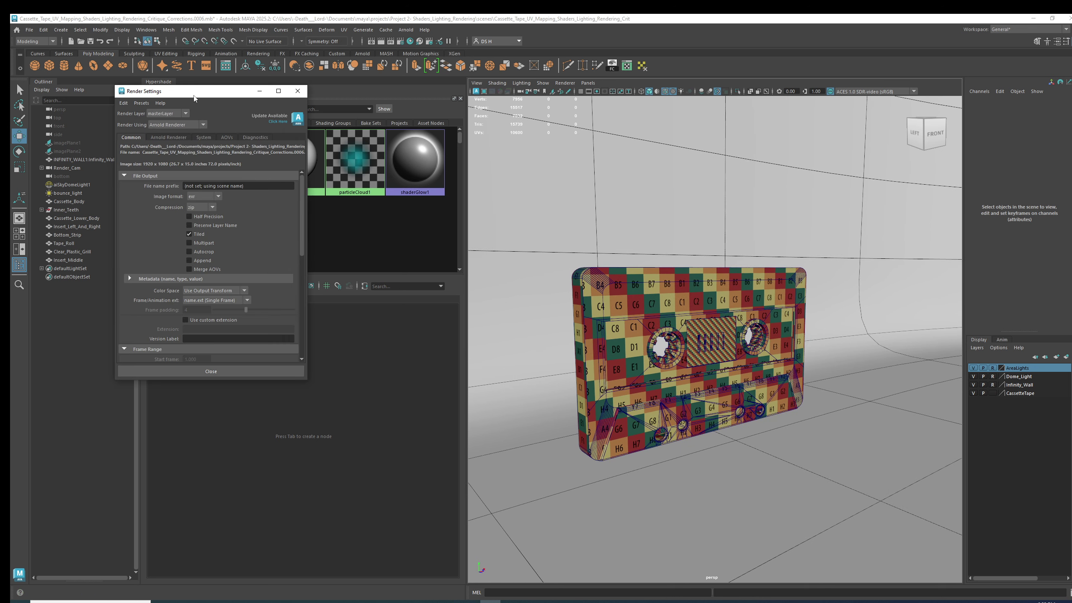
drag(232, 98, 462, 117)
click(473, 156)
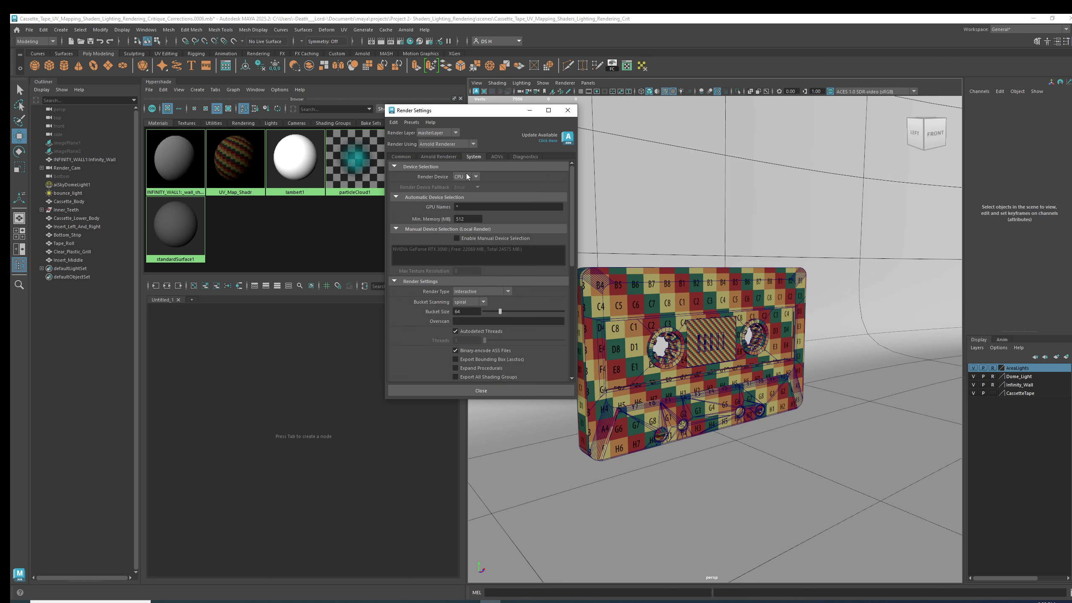
click(467, 176)
click(466, 195)
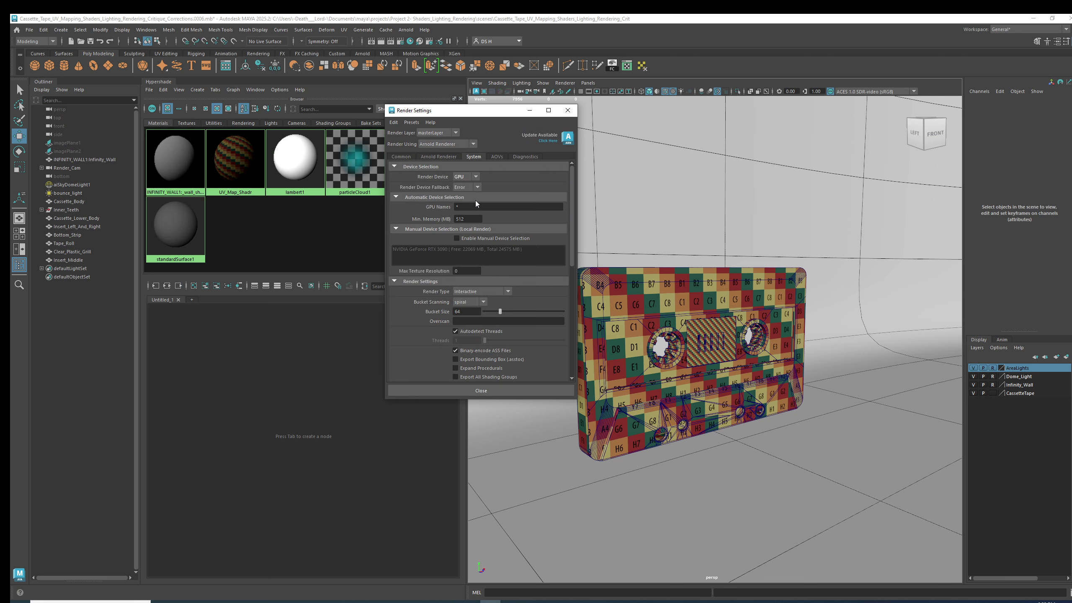
click(479, 239)
click(477, 249)
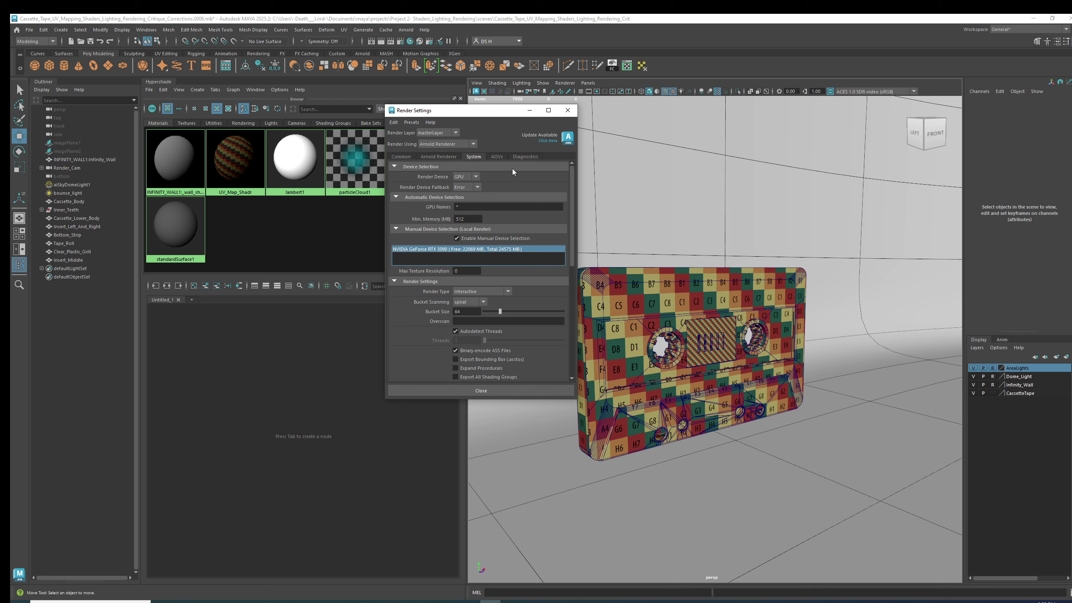
Inspect the attributes of the aiImagerLensEffects1 imager, remove it from the Arnold render settings, and close the settings
click(435, 156)
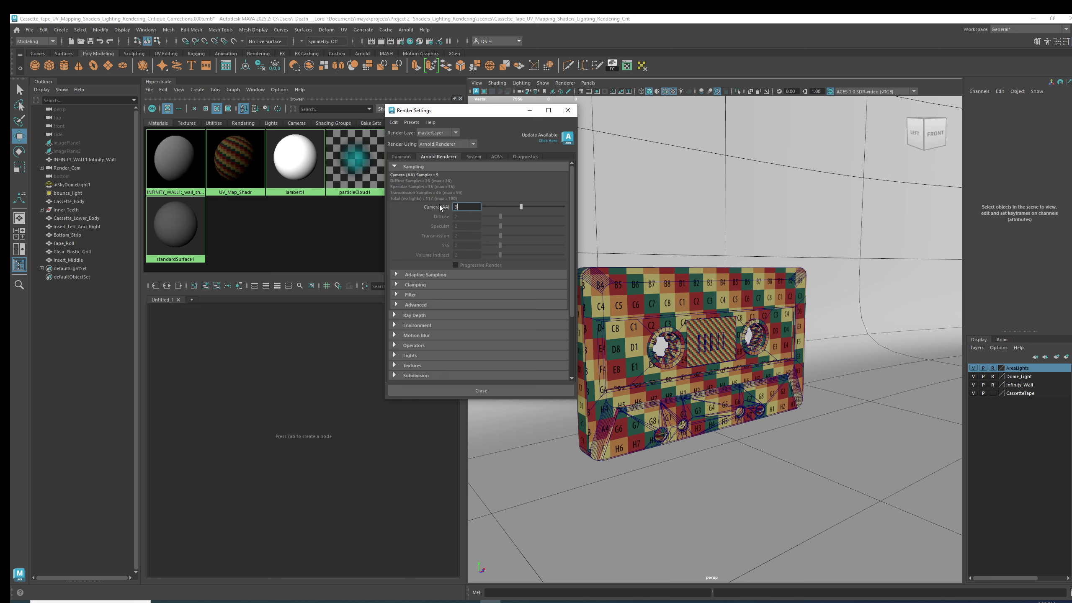
click(415, 315)
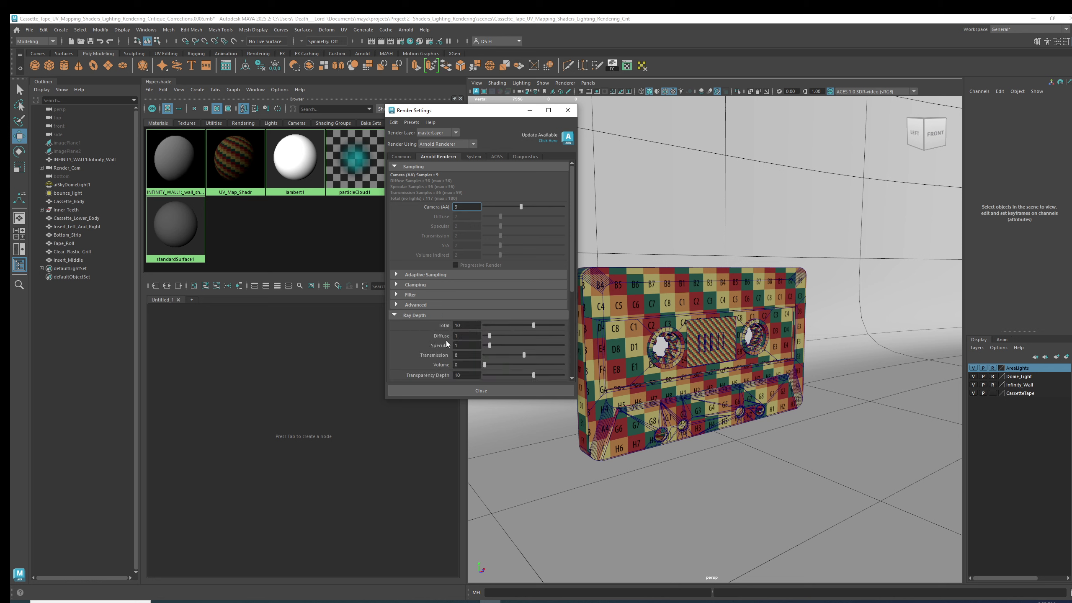
drag(464, 398, 464, 467)
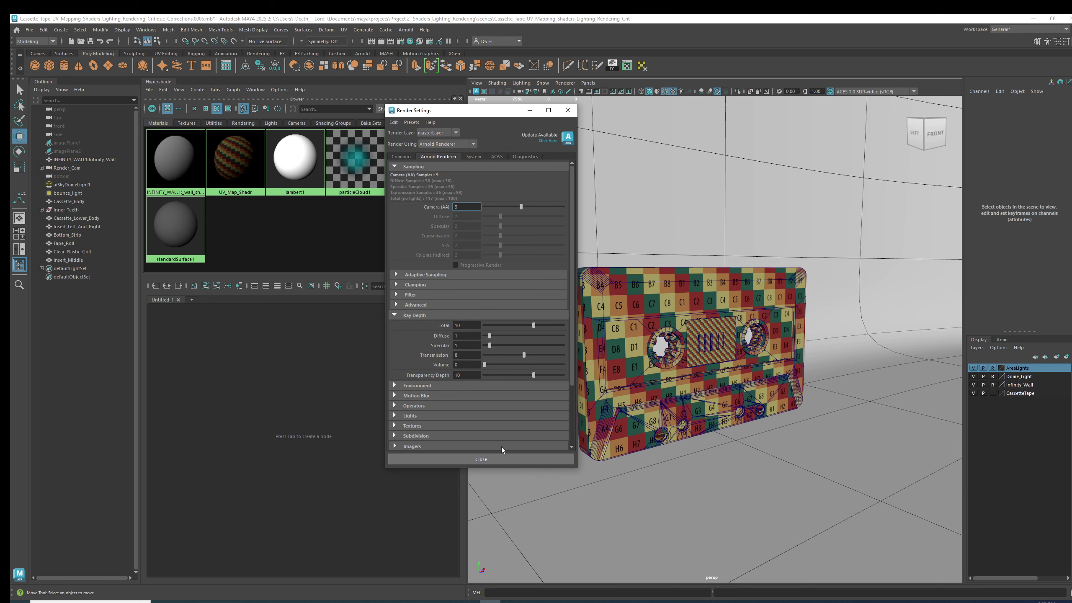
scroll(464, 401, down, 3)
click(412, 370)
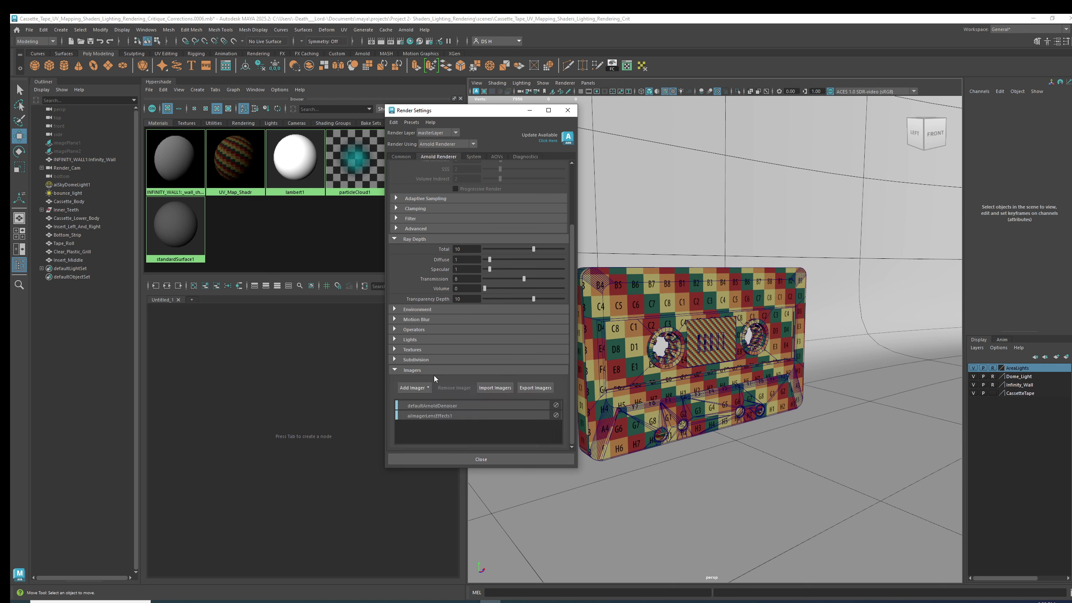
click(427, 415)
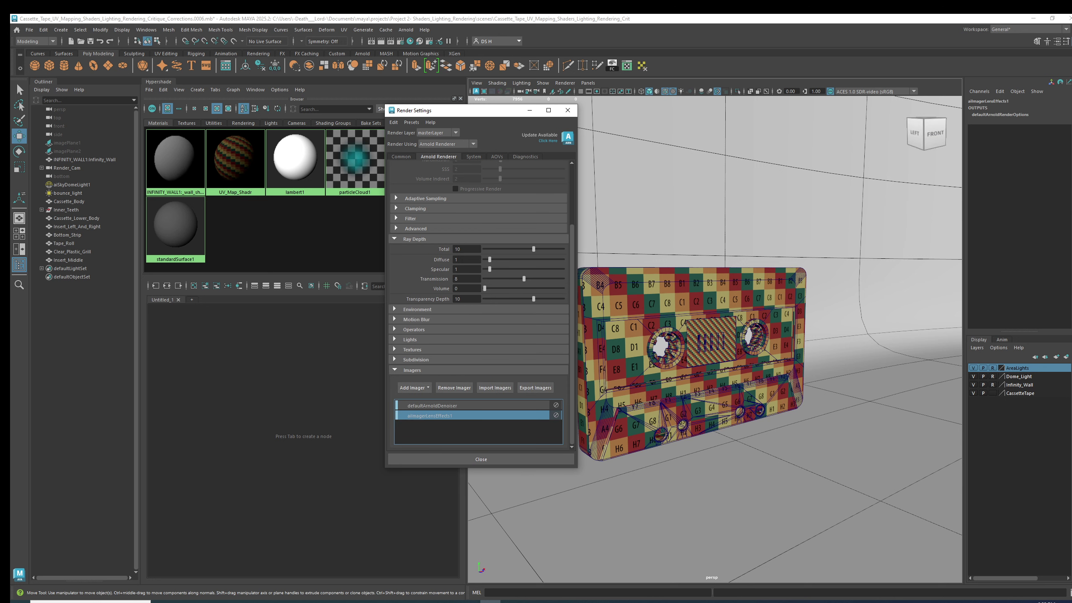
key(ctrl+a)
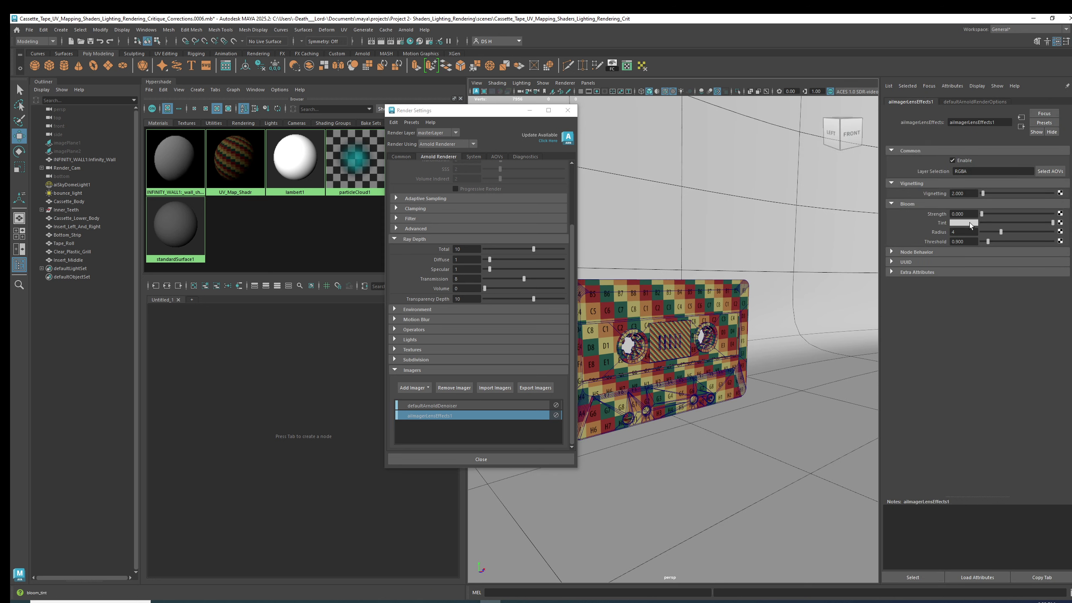
right_click(538, 414)
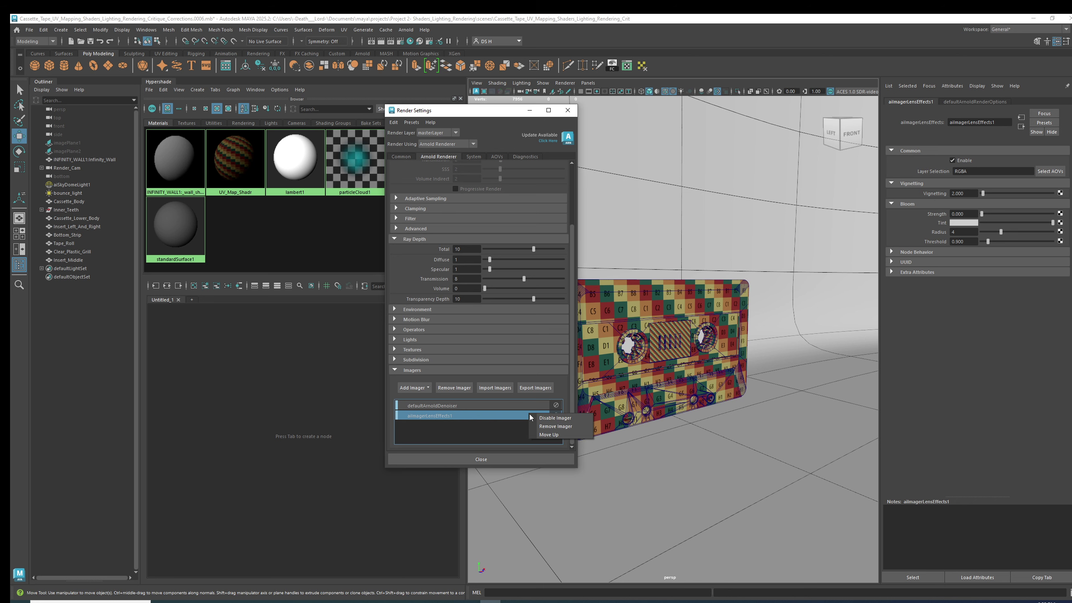
click(549, 426)
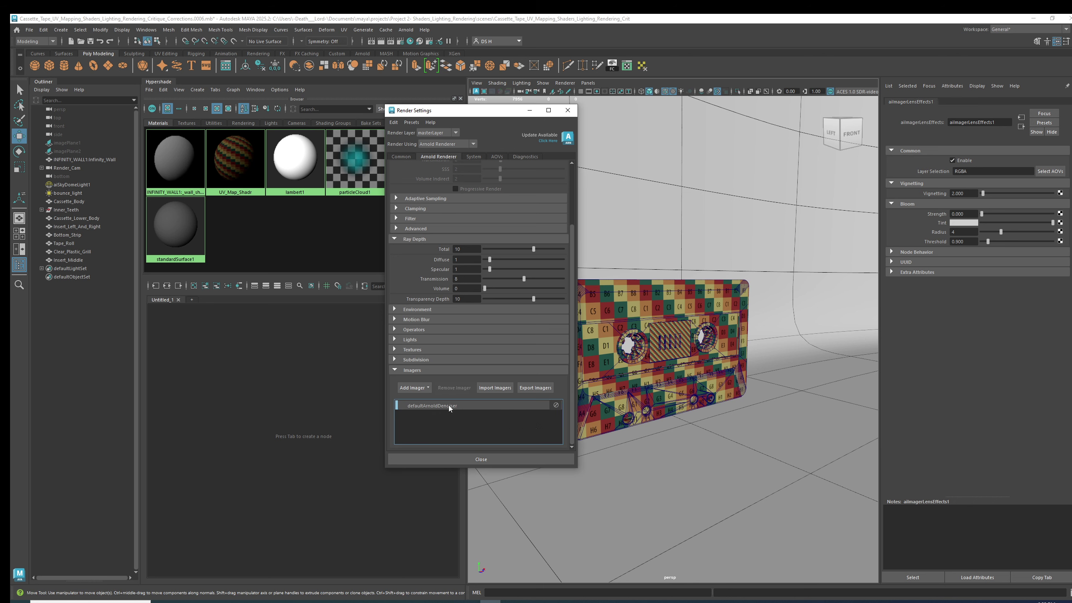
click(486, 460)
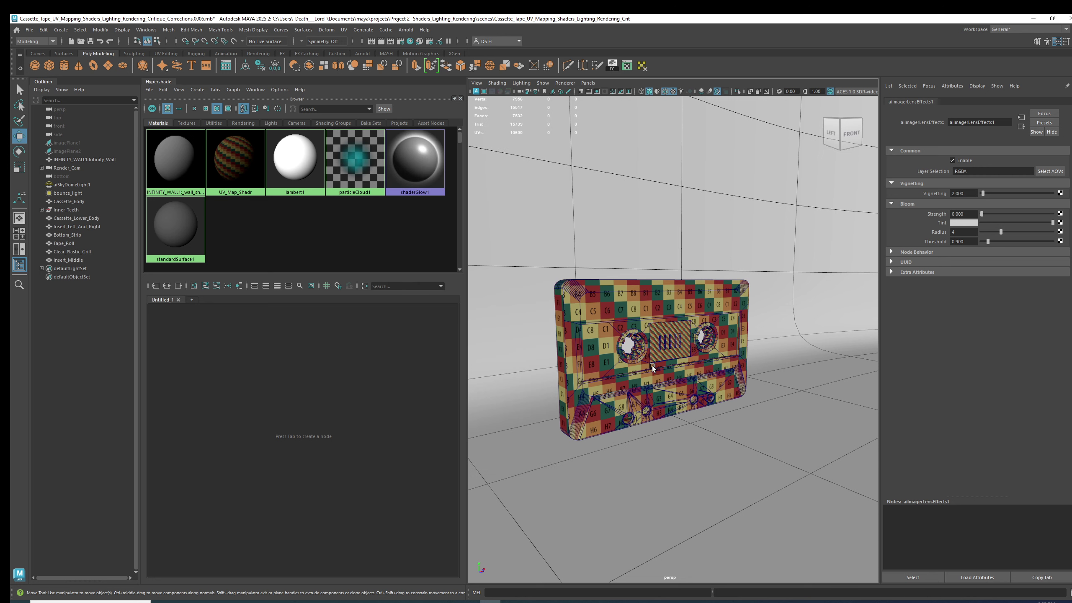
Clear the selection and create an aiStandardSurface material in the Hypershade
click(701, 434)
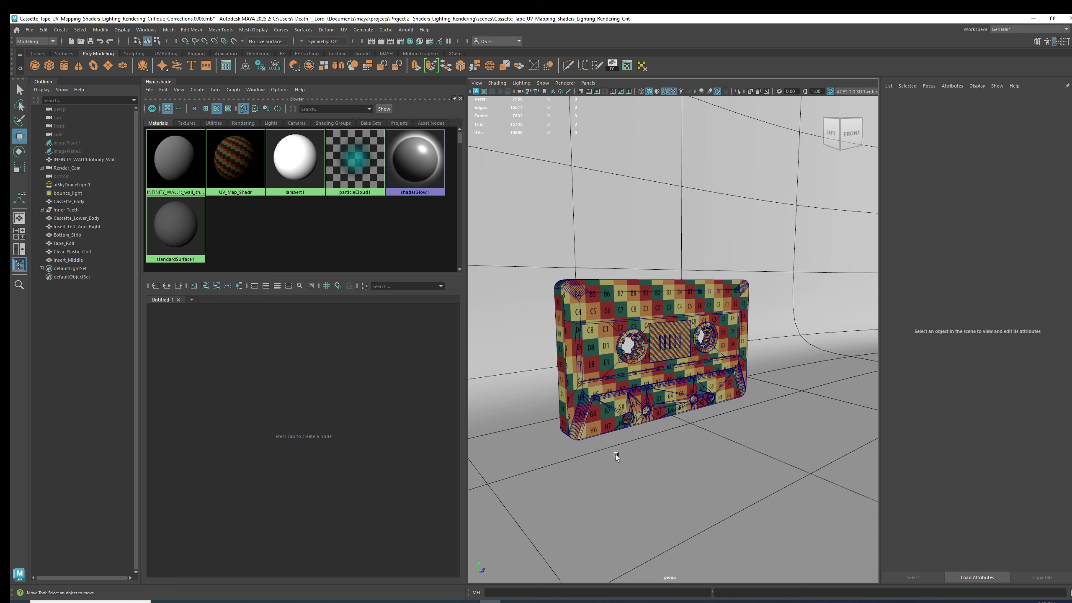
click(339, 333)
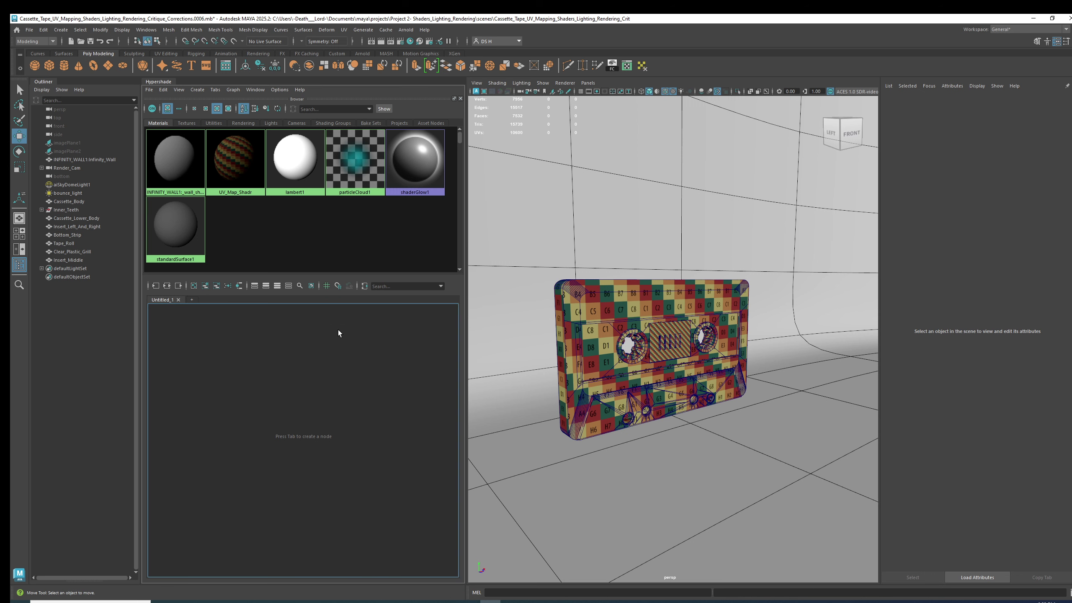
key(Tab)
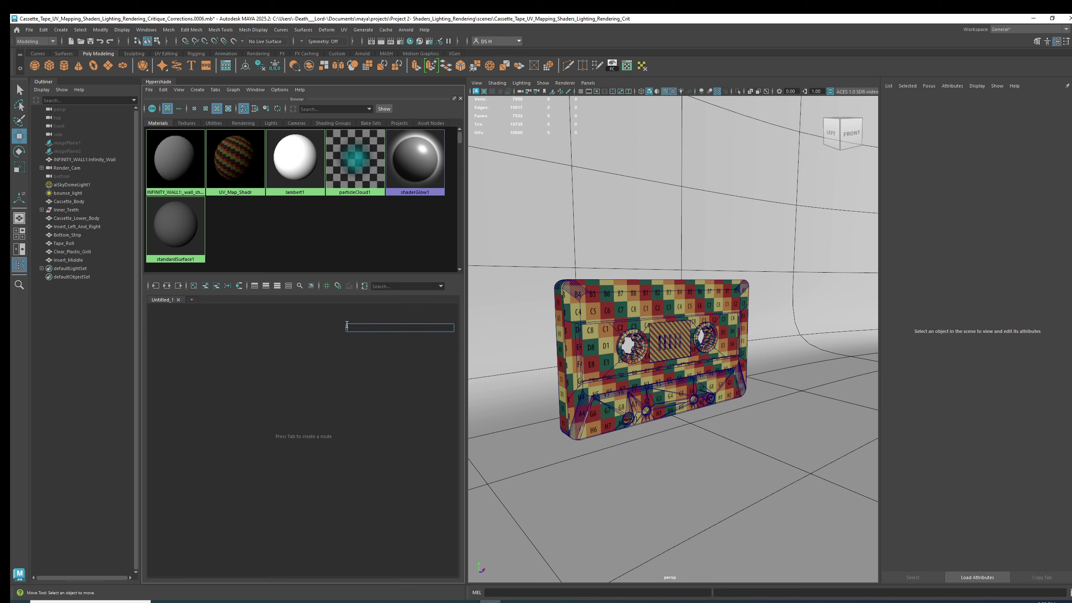
text(aistand)
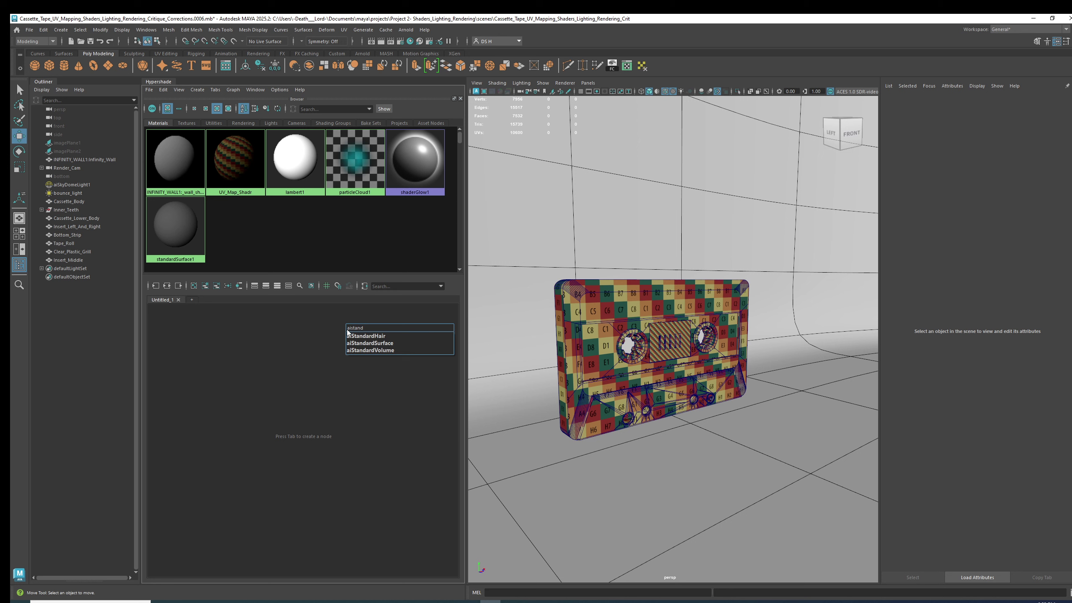
key(Down)
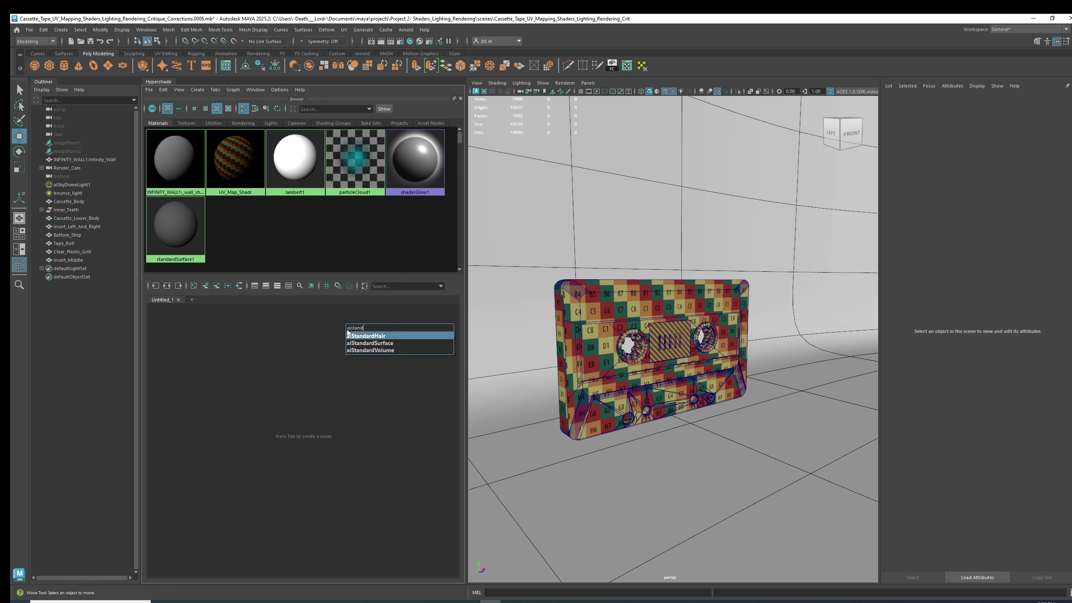
key(Down)
key(Return)
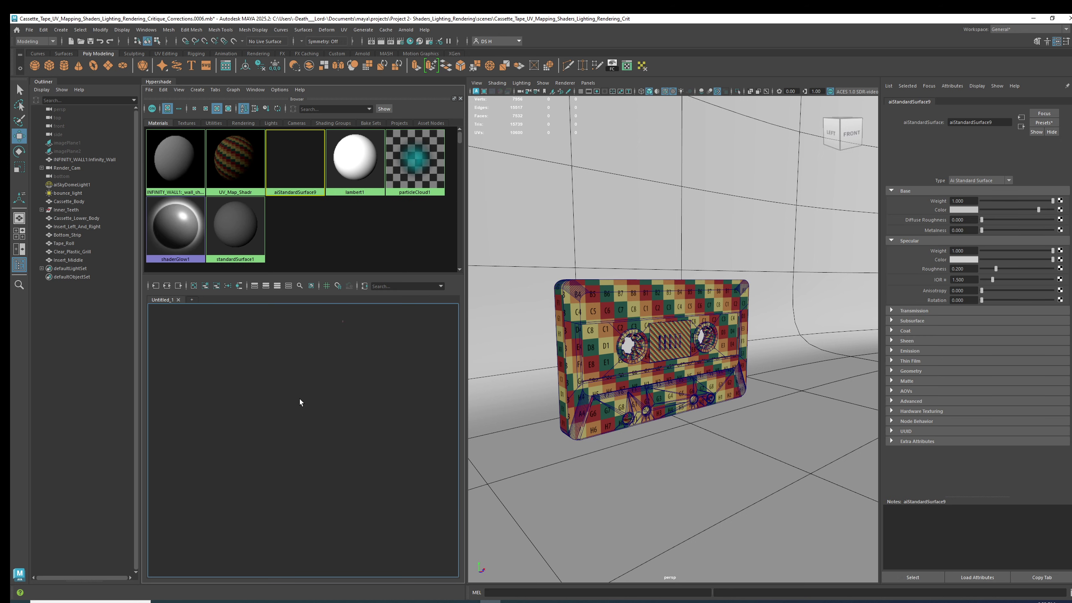
Save an incremental version of the scene, and save it again under the name Cassette_Tape_Texturing_Shading_WIP as Maya Binary
key(ctrl+alt+s)
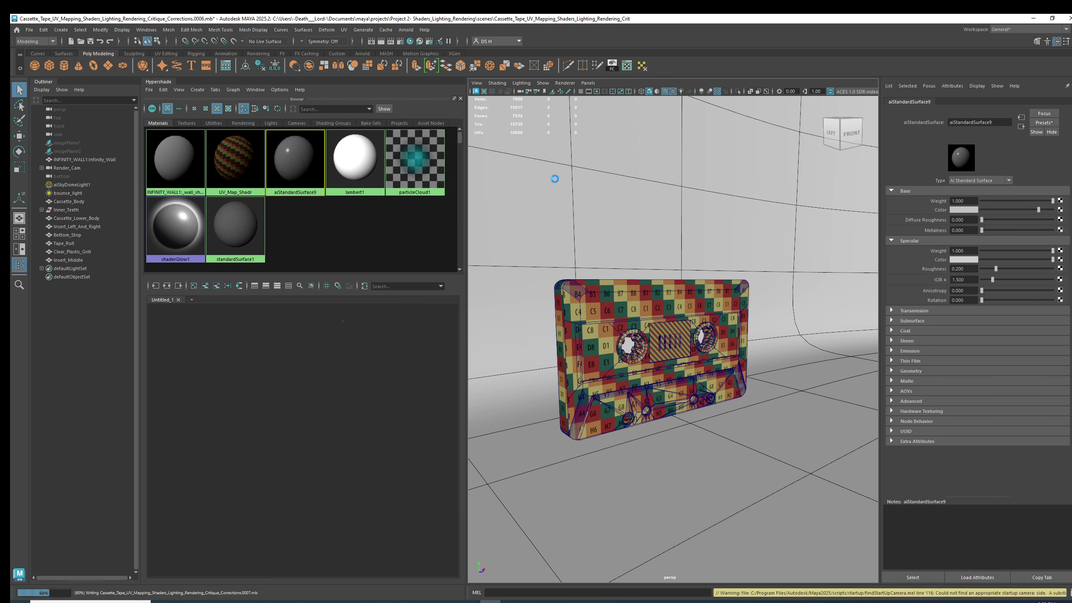
key(q)
key(ctrl+shift+s)
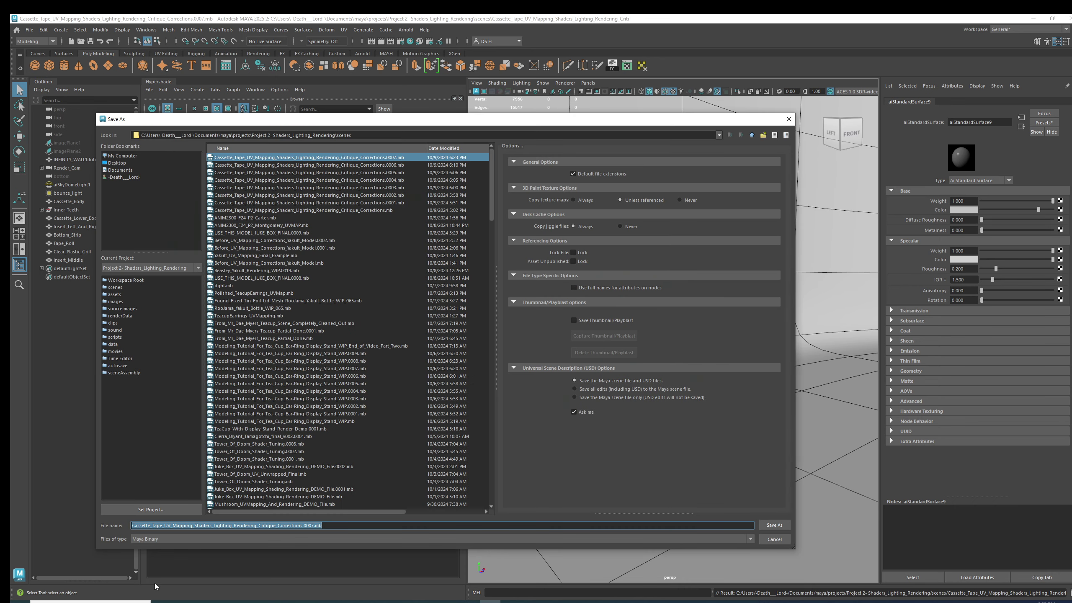
click(190, 525)
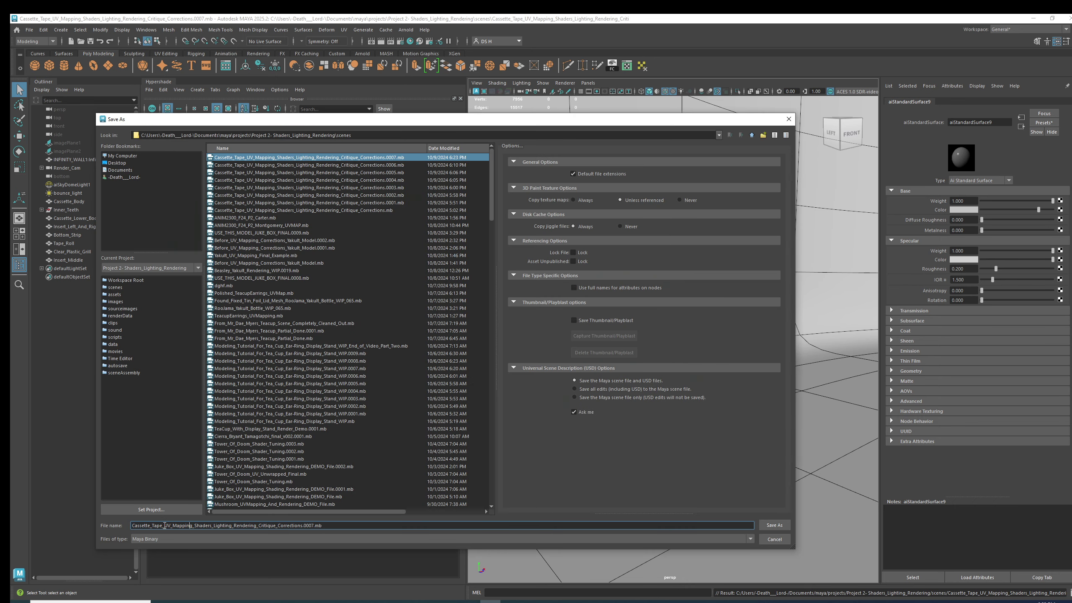
drag(165, 526, 392, 527)
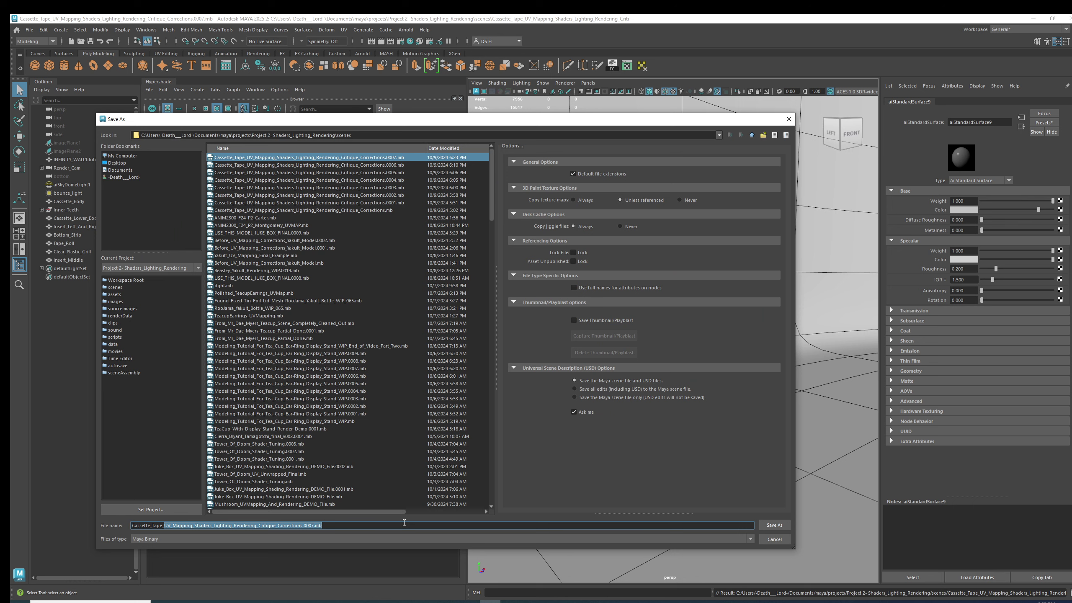
text(S)
key(BackSpace)
key(BackSpace)
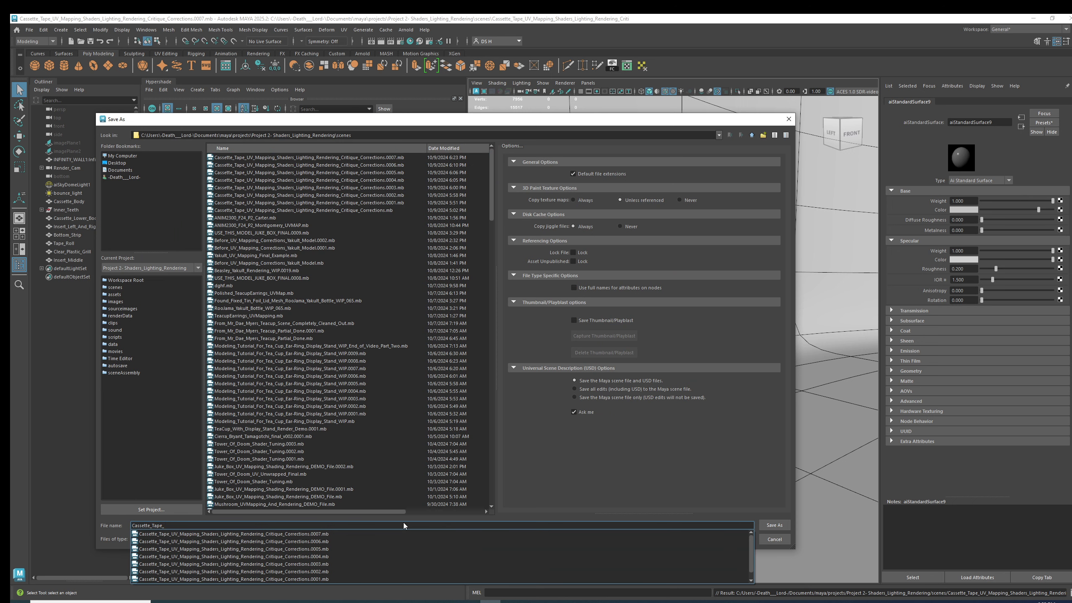
text(Textur)
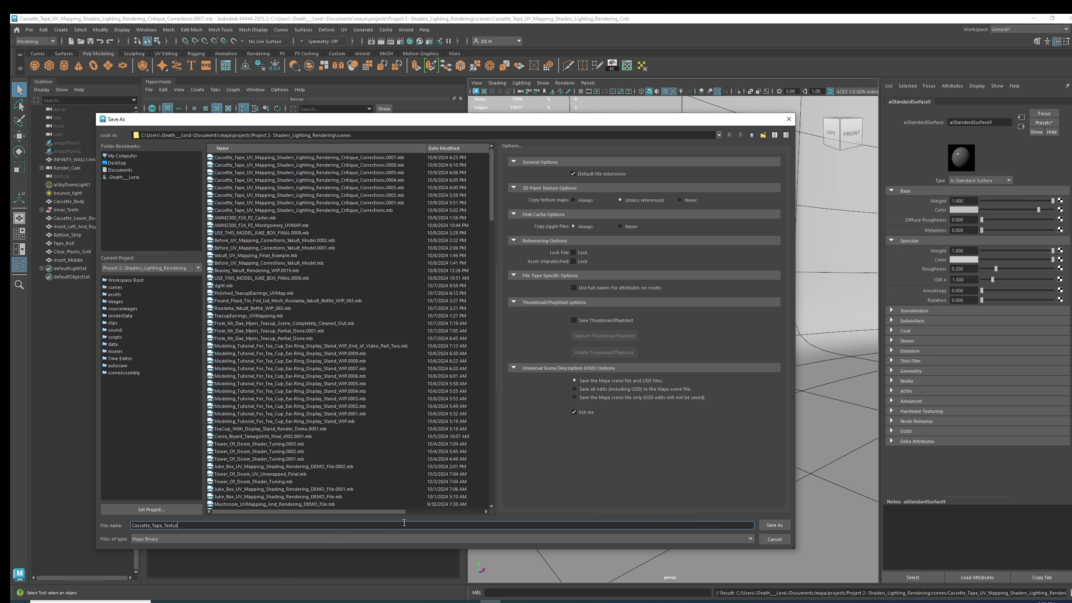
text(ing_Shading_WIP)
key(Return)
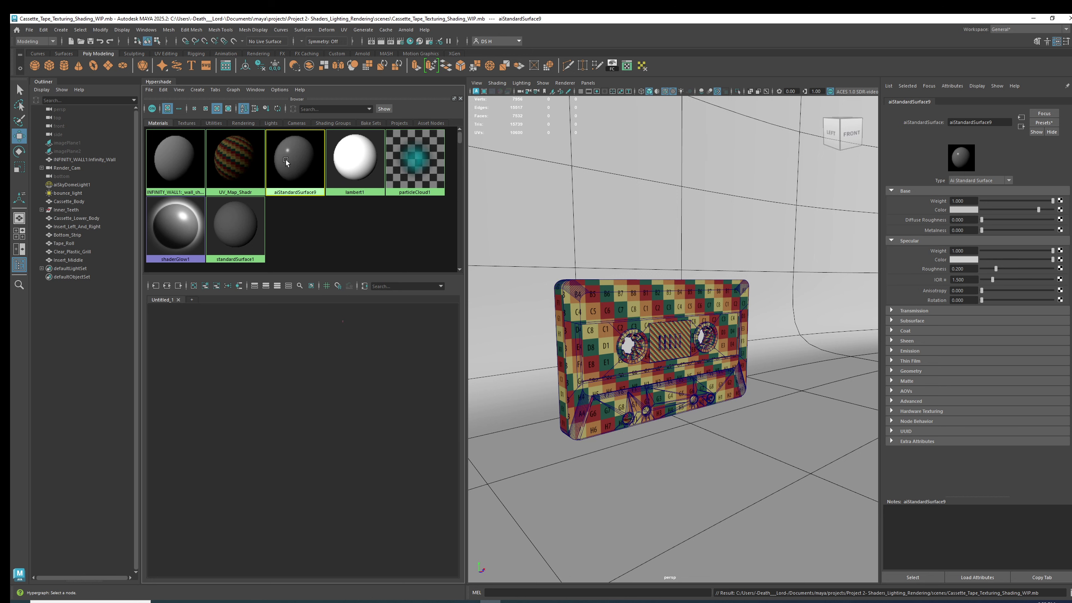
Graph the aiStandardSurface material's connections and rename the material main_cassette_body_shdr
click(168, 286)
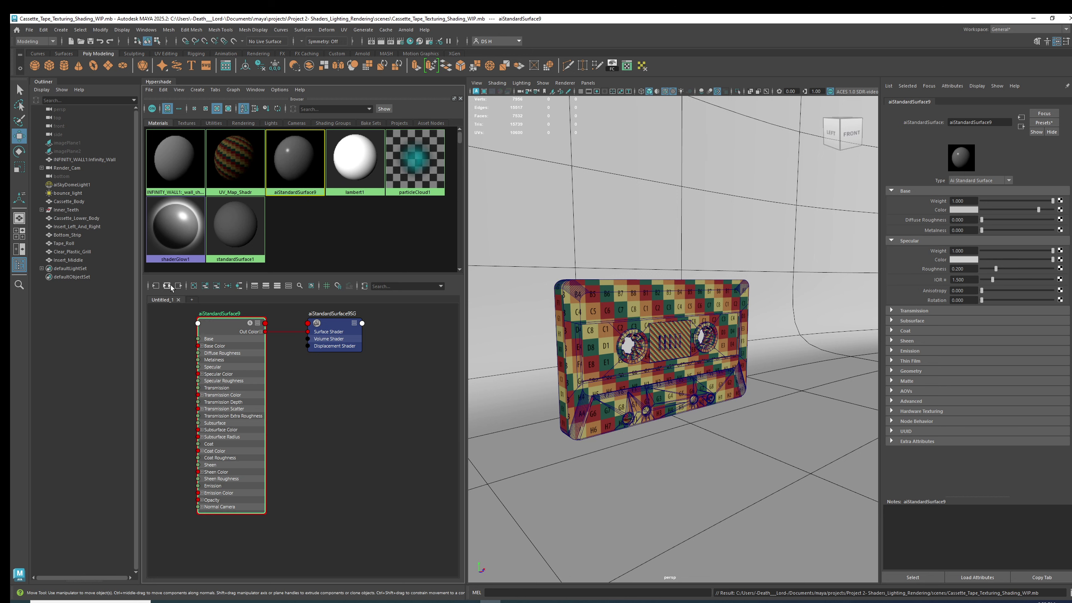
double_click(226, 313)
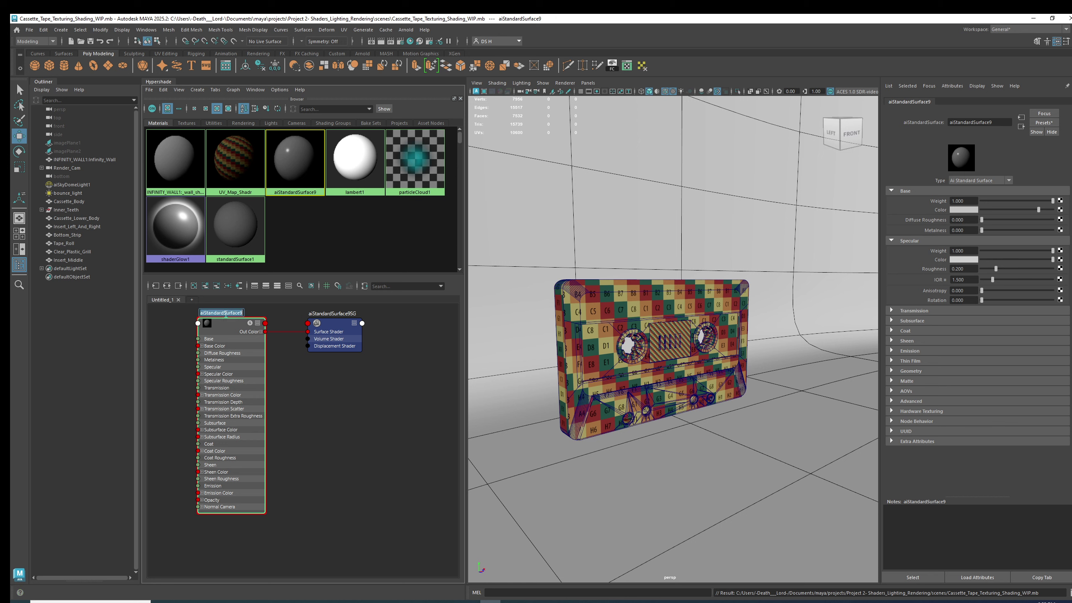
text(main_)
text( cassette body shdr)
key(Return)
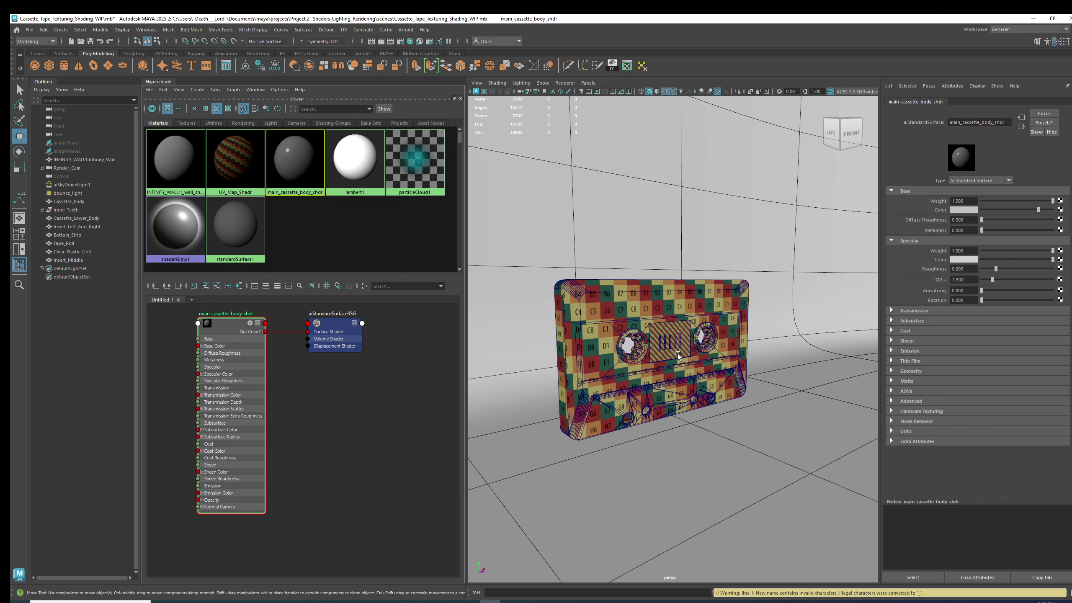
Isolate Cassette_Body, assign main_cassette_body_shdr to it, and bring the rest of the scene back into view with nothing selected
click(636, 324)
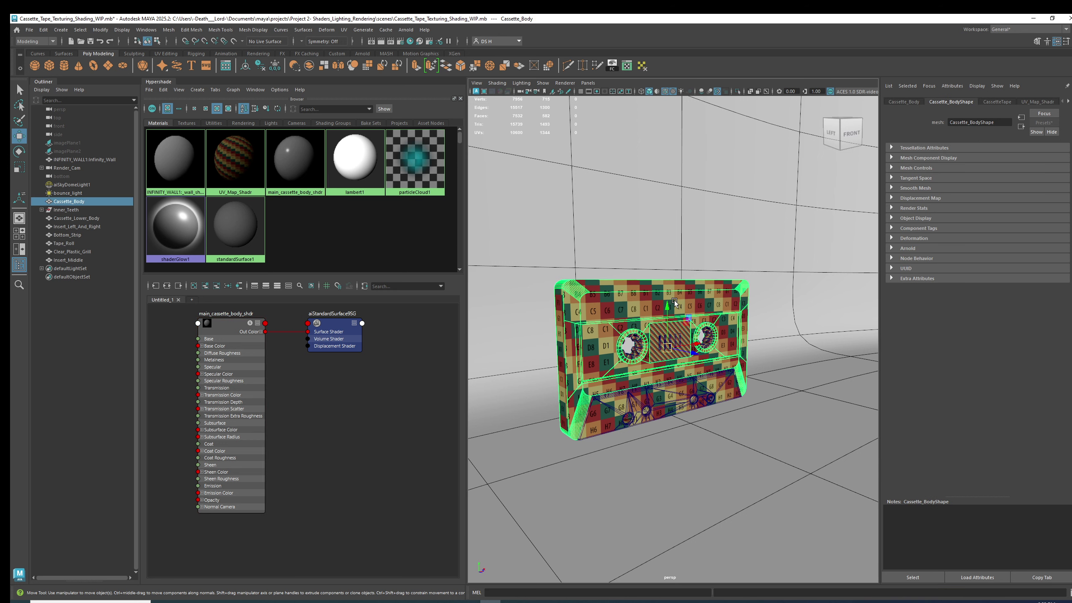
key(ctrl+1)
key(q)
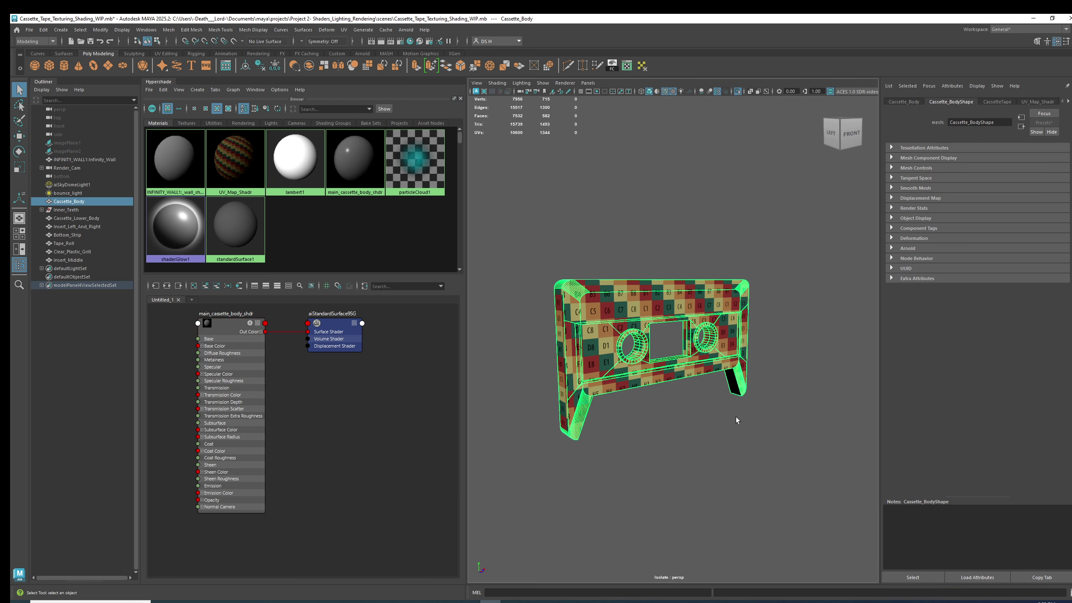
alt+drag(736, 418, 457, 402)
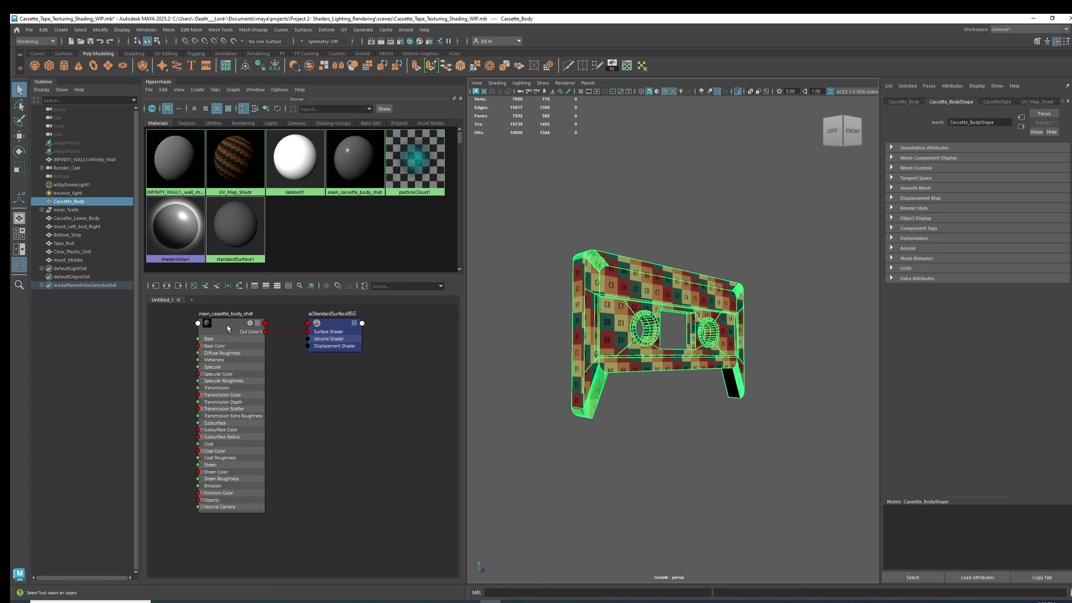
right_drag(226, 324, 211, 226)
alt+right_drag(726, 410, 763, 428)
mouse_move(755, 416)
alt+mouse_down()
mouse_move(723, 436)
mouse_move(752, 431)
mouse_move(754, 407)
alt+mouse_up()
key(ctrl+1)
click(786, 479)
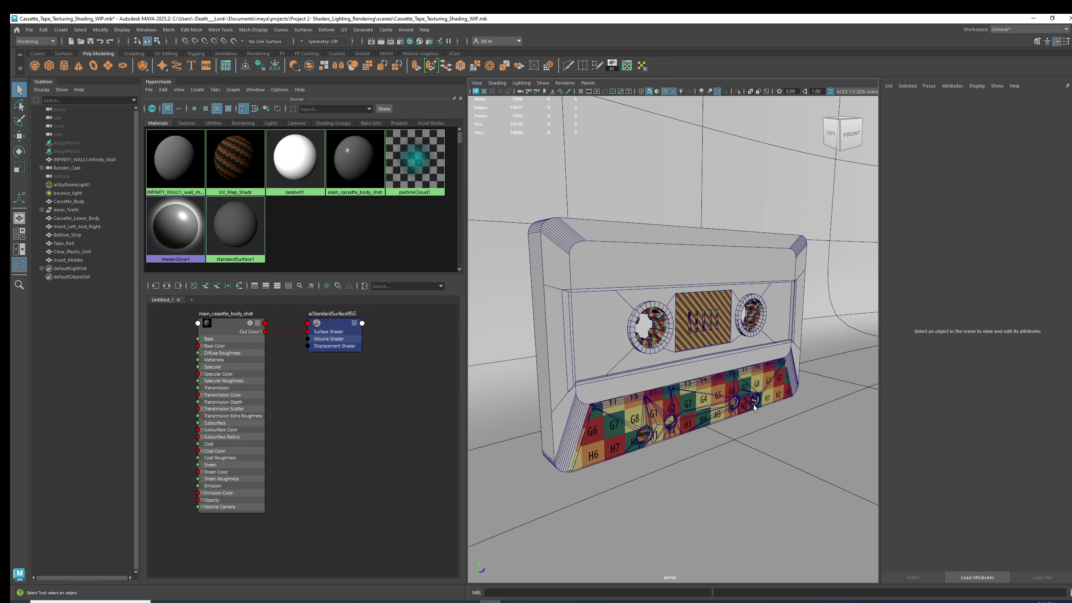
Turn on backface culling in the perspective view so the infinity wall does not block the cassette, and clear the selection
click(733, 416)
mouse_move(732, 416)
alt+mouse_down()
mouse_move(711, 355)
mouse_move(743, 377)
mouse_move(677, 326)
alt+mouse_up()
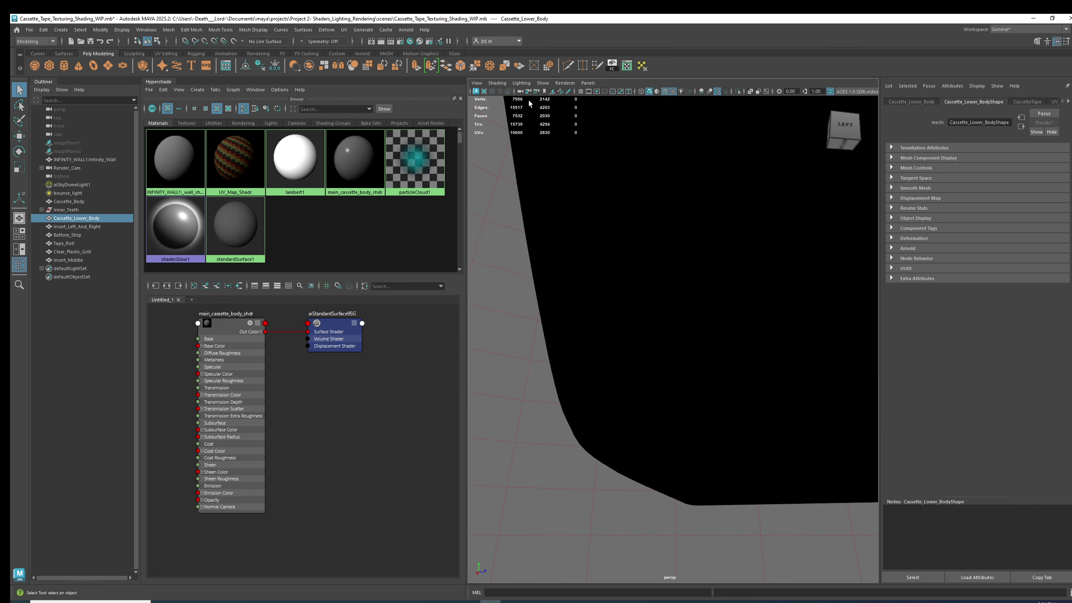
click(502, 84)
click(524, 203)
mouse_move(719, 322)
alt+mouse_down()
mouse_move(656, 345)
mouse_move(644, 364)
alt+mouse_up()
click(756, 461)
Examine Cassette_Lower_Body and its holes from the front and from underneath, and deselect it when finished
scroll(747, 435, up, 3)
alt+drag(746, 435, 704, 338)
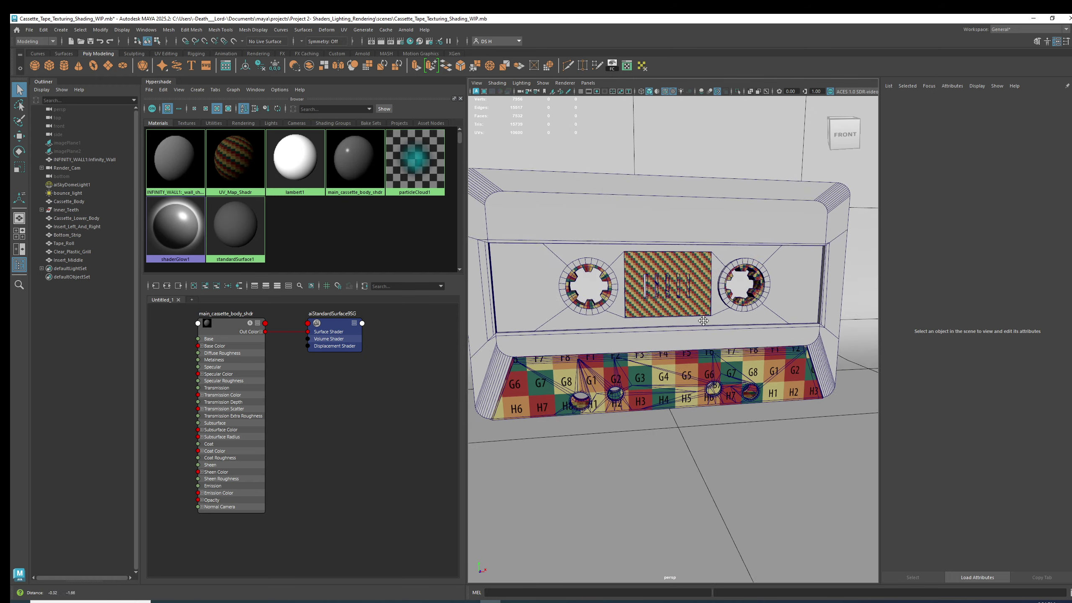
alt+middle_drag(704, 338, 693, 279)
scroll(704, 309, up, 4)
click(732, 321)
key(w)
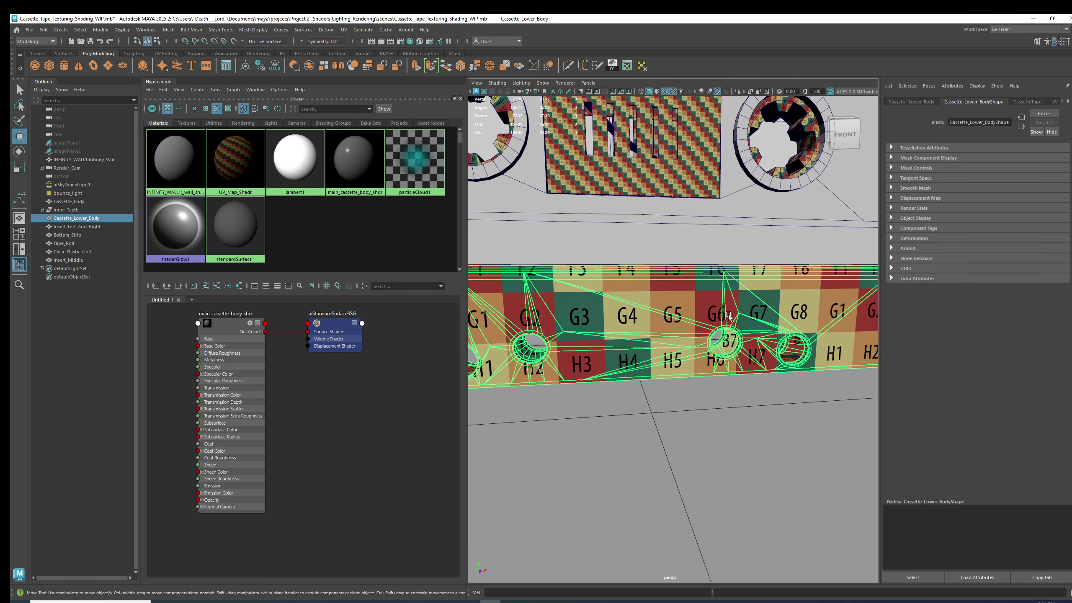
alt+drag(731, 325, 748, 287)
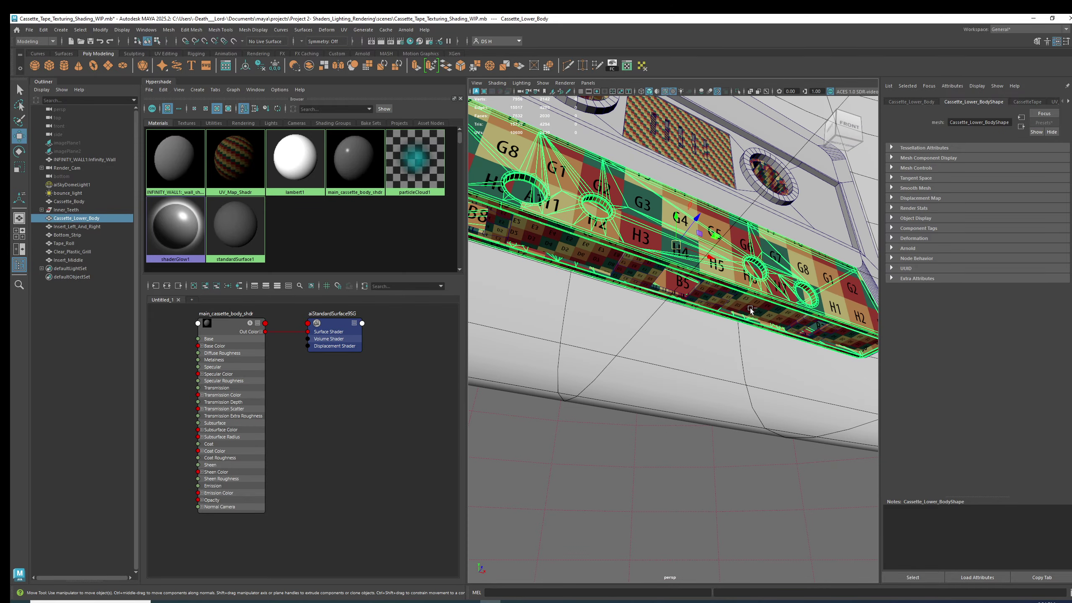
key(ctrl+1)
key(ctrl+1)
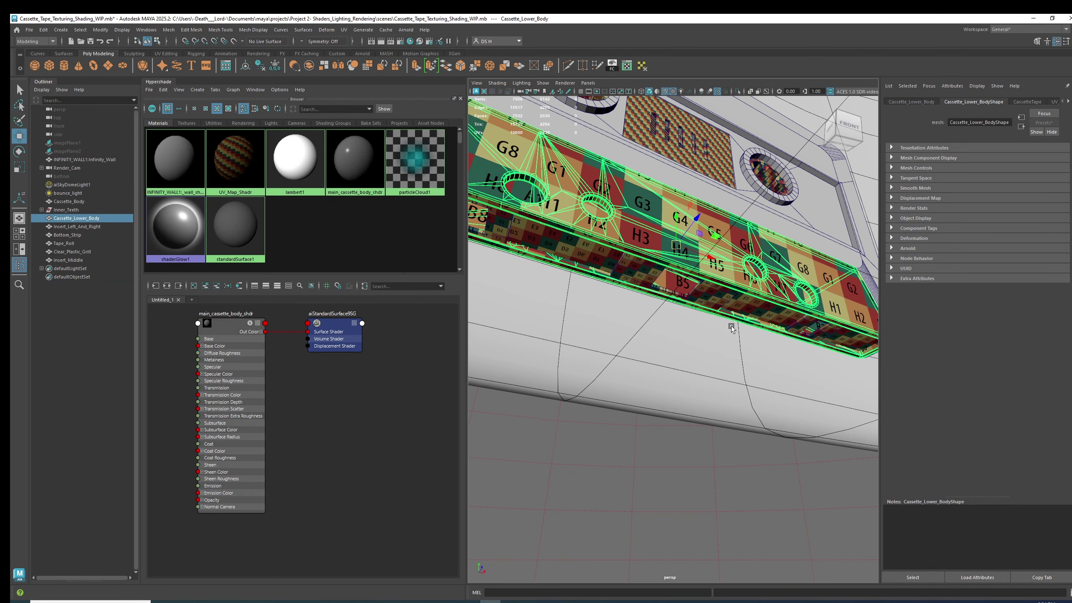
alt+drag(732, 328, 717, 359)
scroll(717, 355, down, 5)
alt+middle_drag(718, 355, 727, 327)
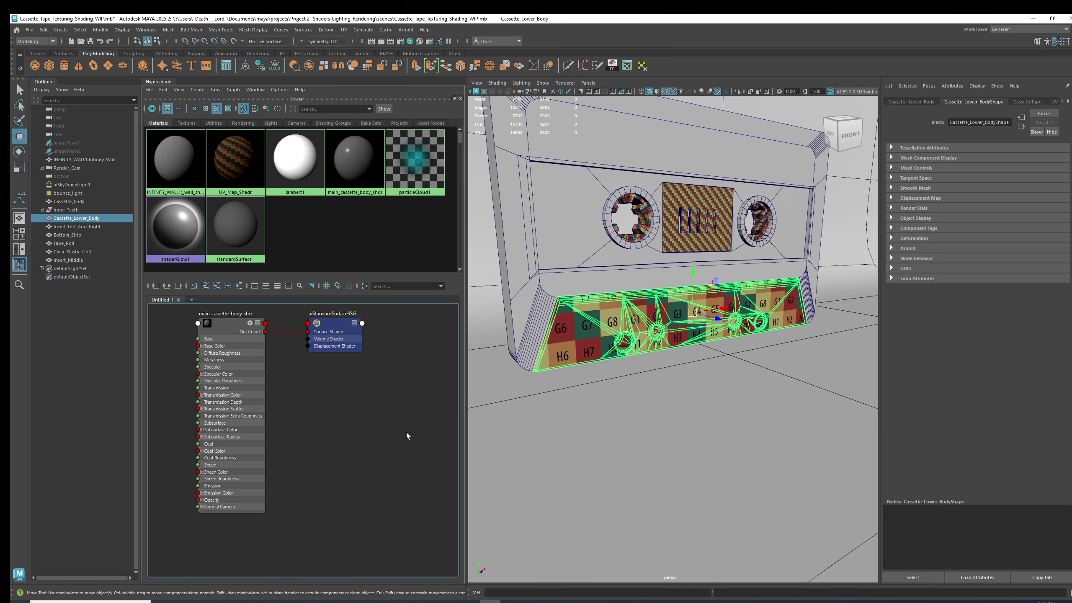
click(407, 432)
alt+middle_drag(412, 385, 352, 414)
scroll(358, 432, down, 3)
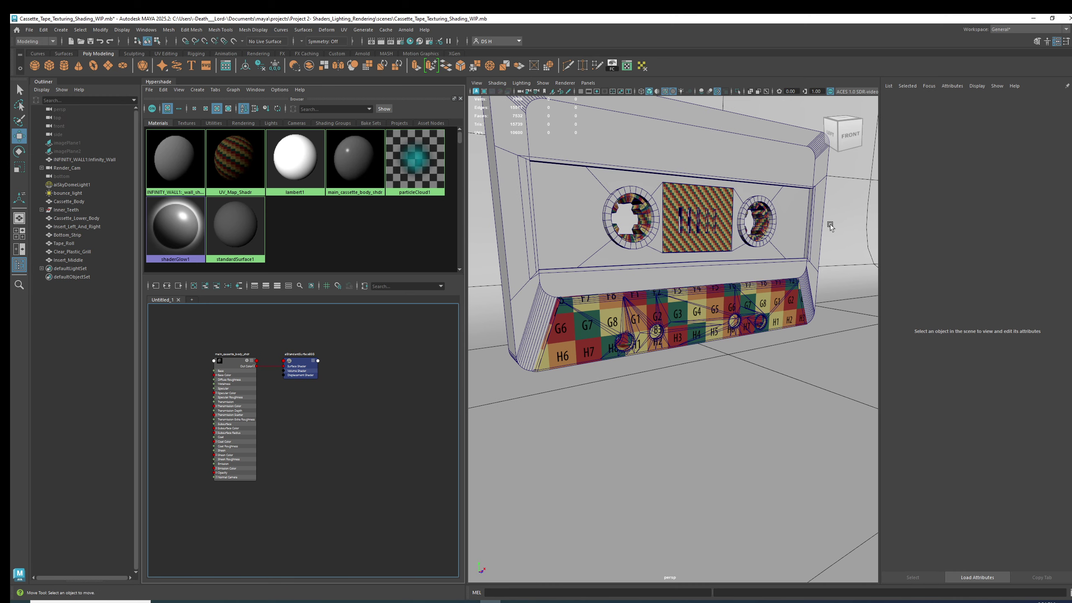
Switch to the Firefox window with the "cassette tape black" image results and widen it
key(alt+Tab)
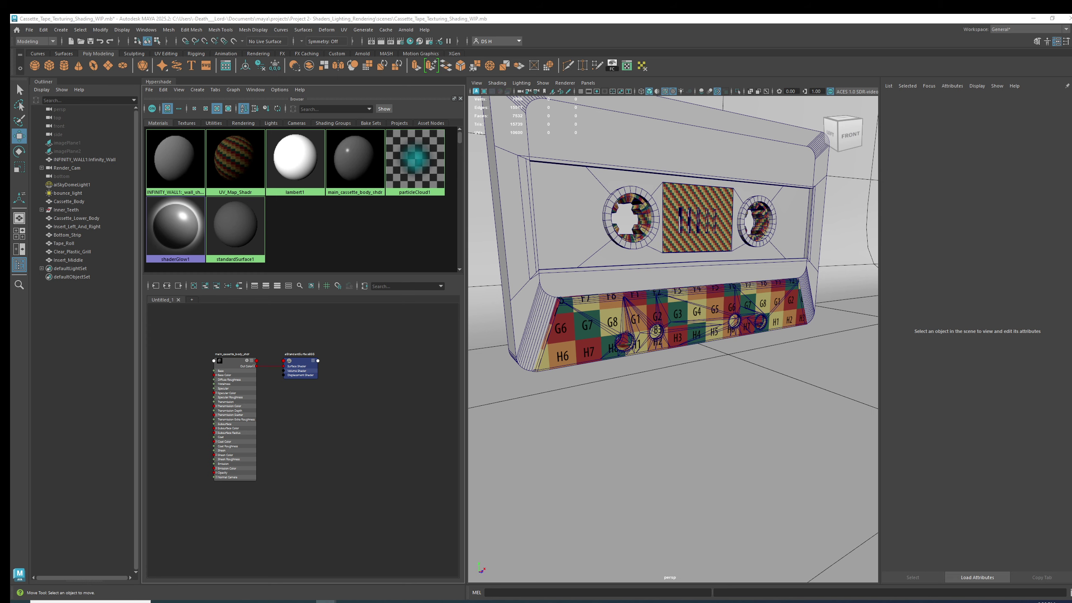
drag(555, 602, 561, 16)
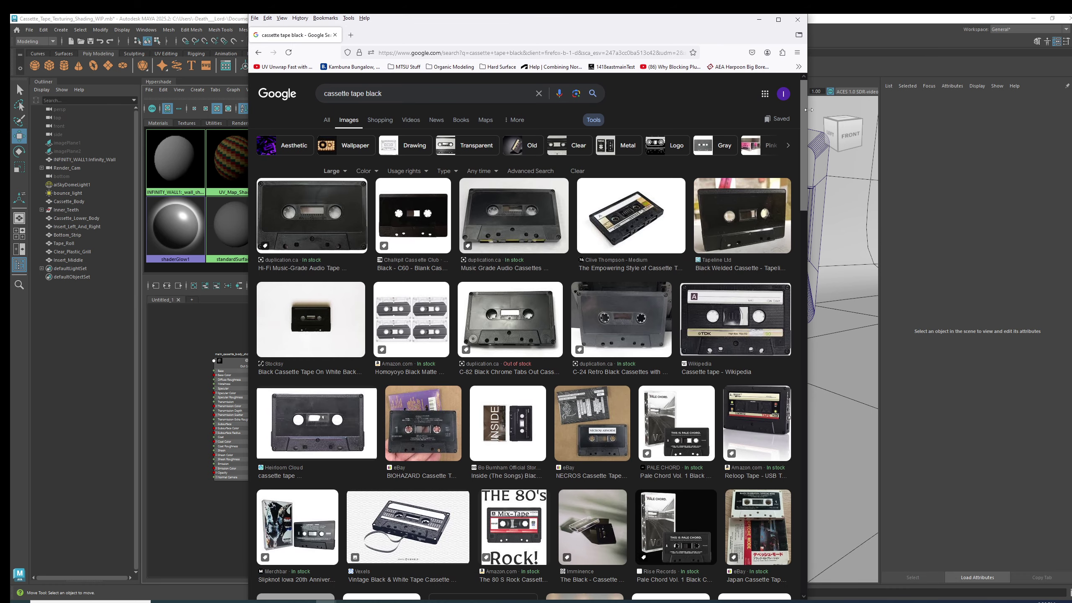
drag(807, 116, 902, 114)
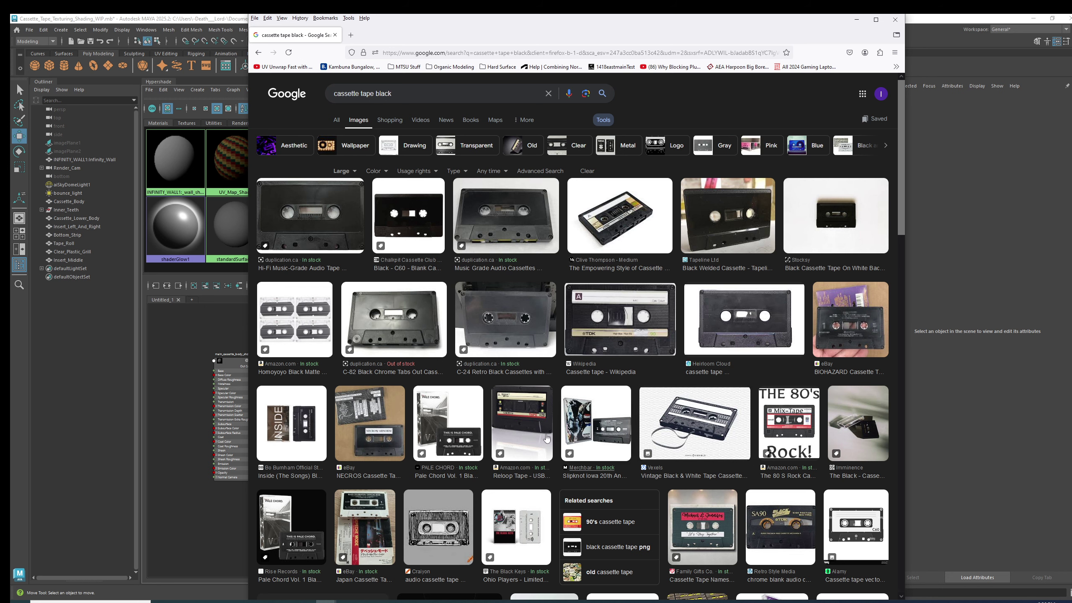
Study the plastic finish in the C-82 Black Chrome, C-32 Music Grade, Wikipedia TDK and Black Welded cassette reference images
click(432, 353)
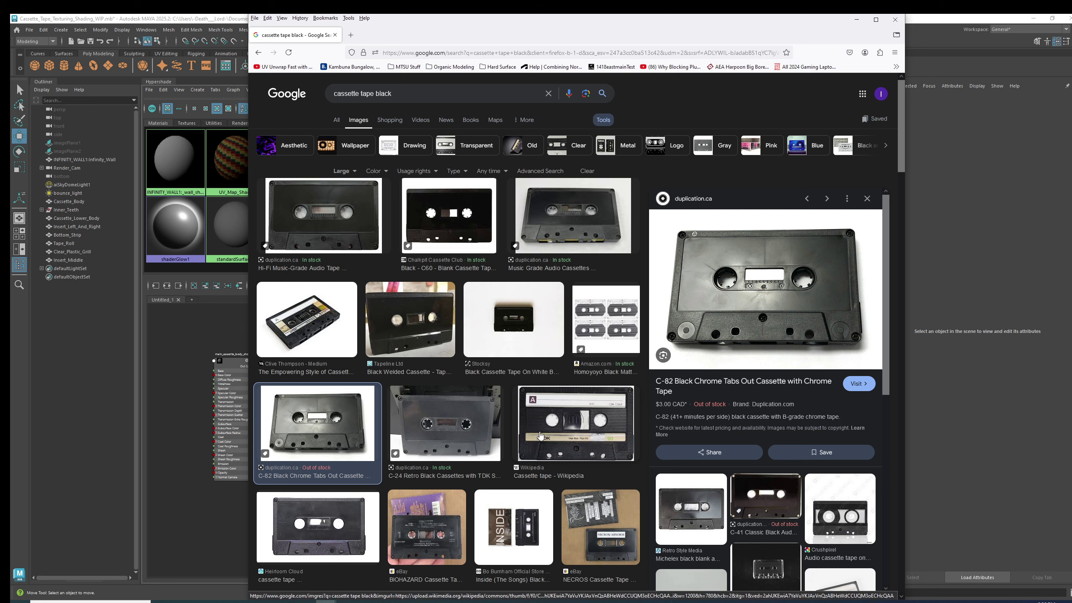
click(587, 223)
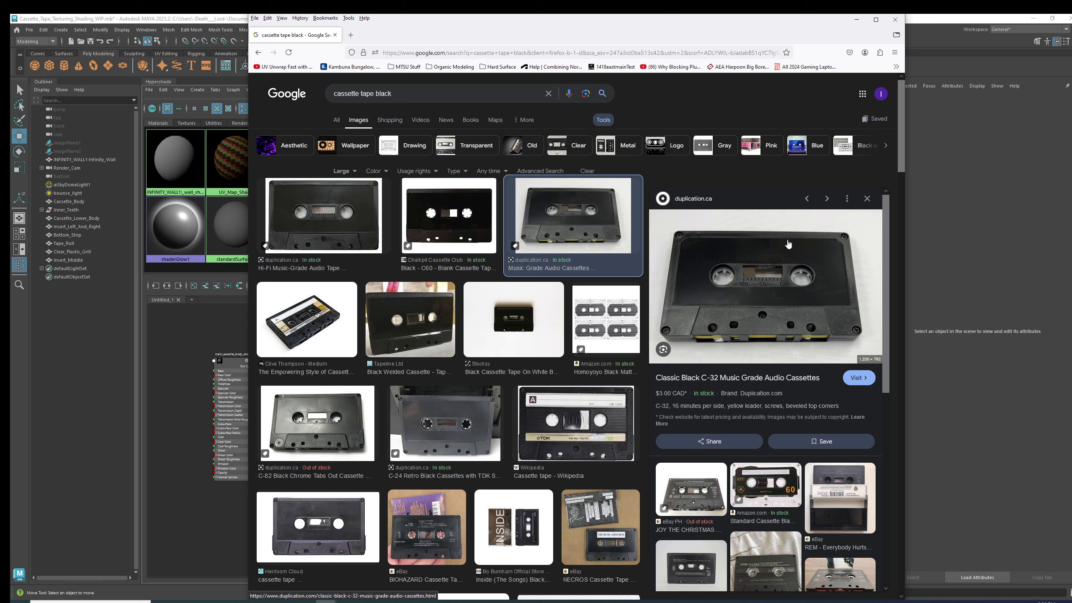
click(582, 417)
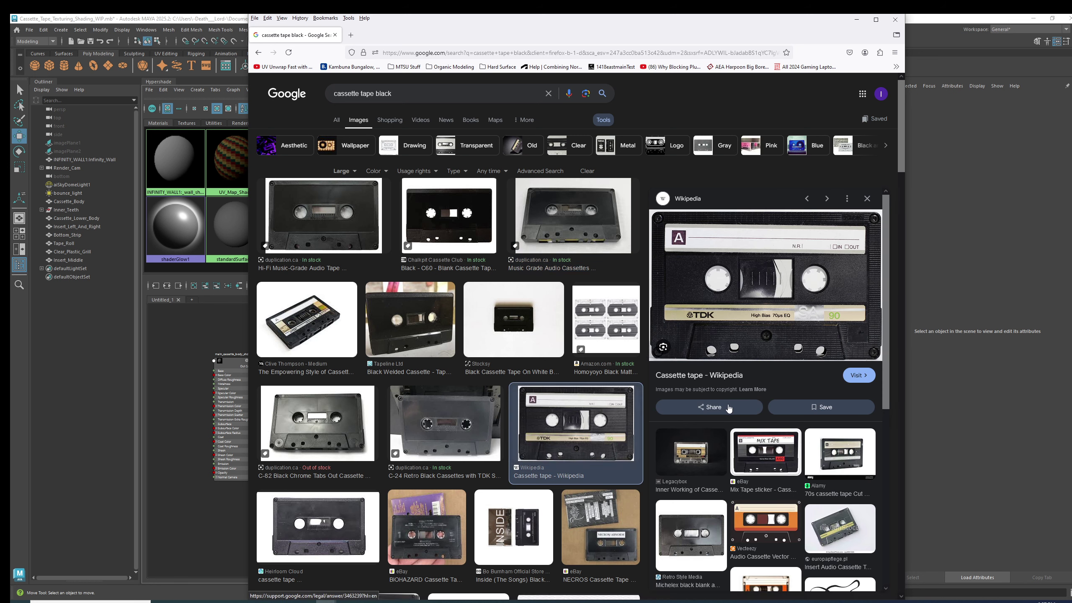
click(393, 353)
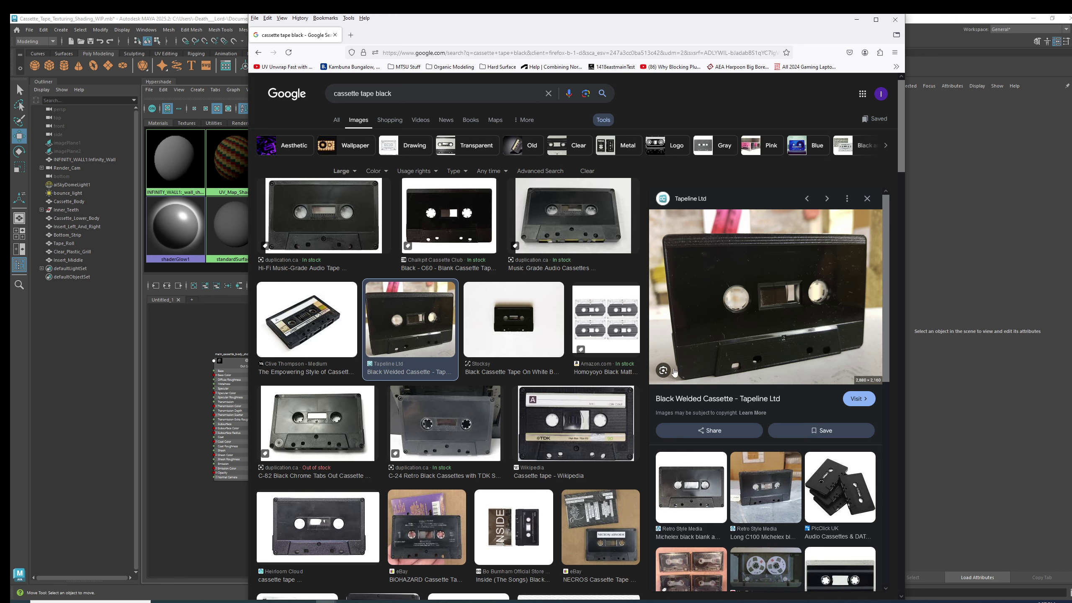
scroll(547, 543, down, 5)
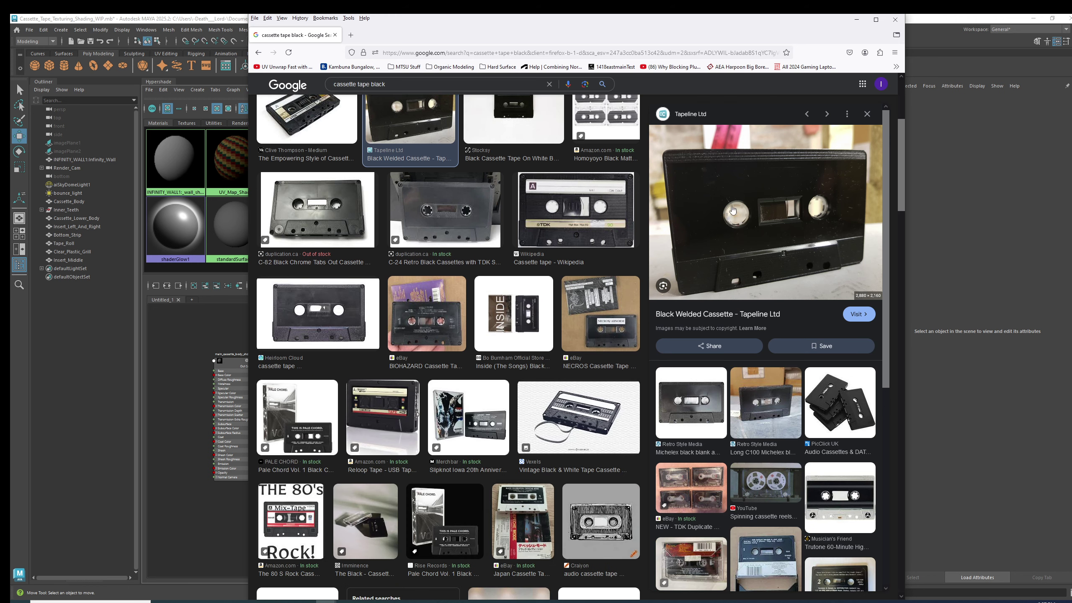
Examine the black plastic in the Reloop Tape, TDK SA90 limited edition and Alamy C60 vector cassette image results
click(380, 420)
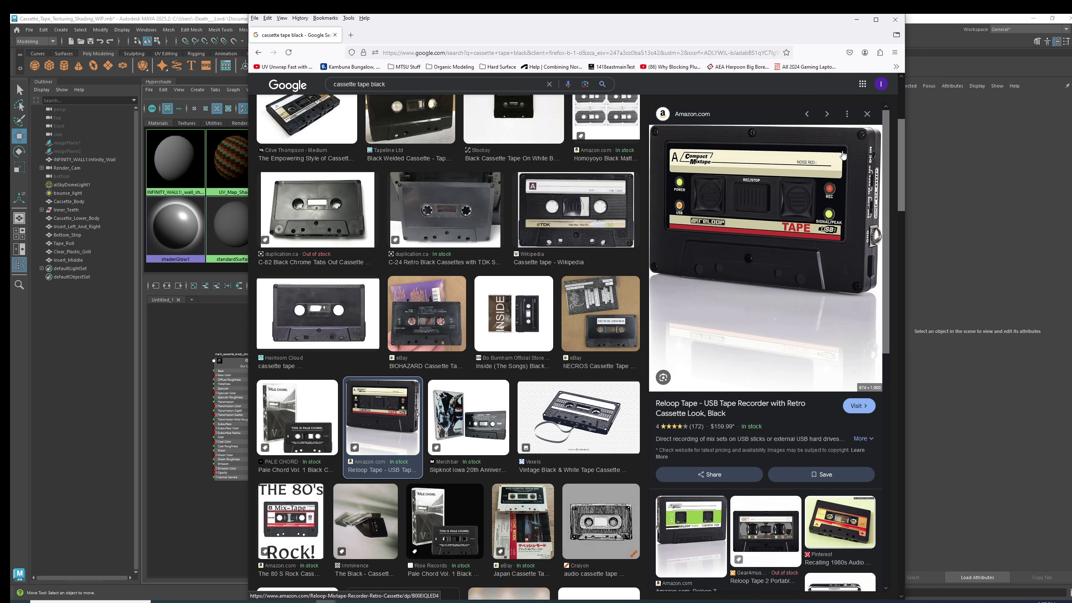
scroll(401, 445, down, 3)
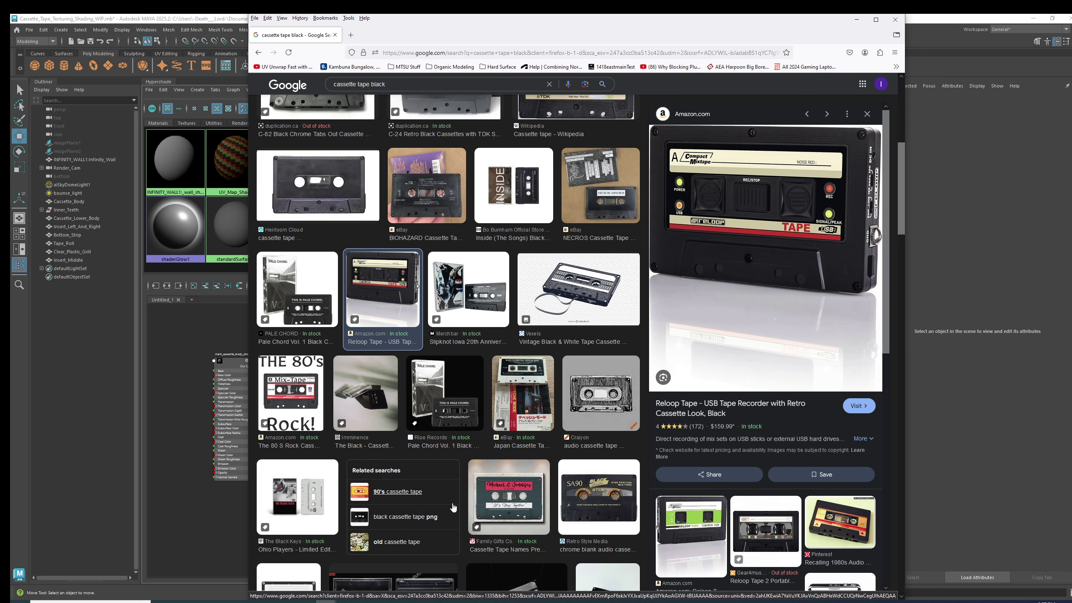
click(577, 512)
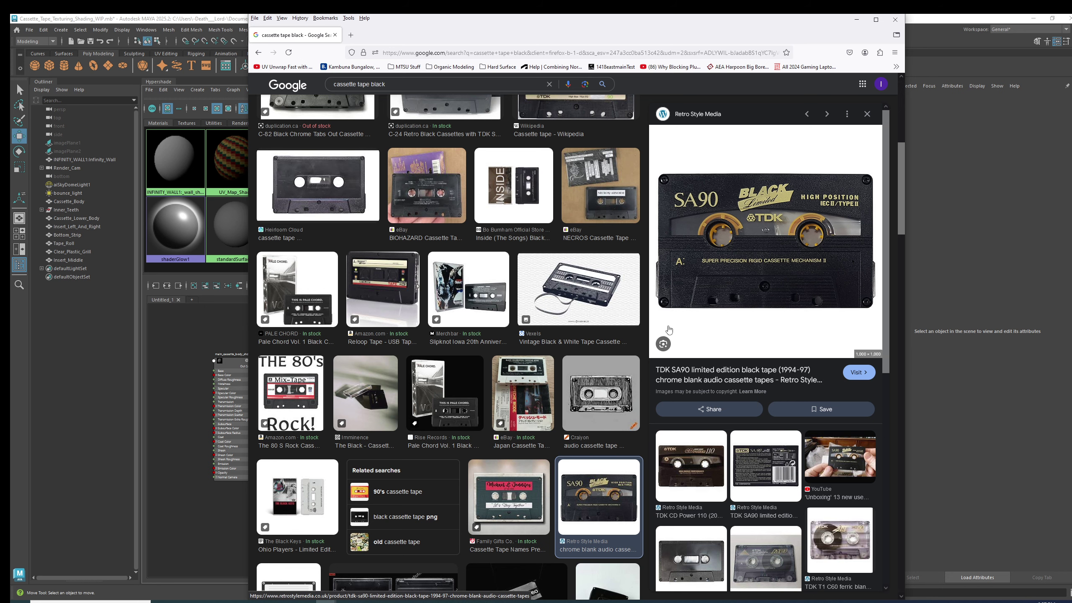
scroll(566, 439, down, 5)
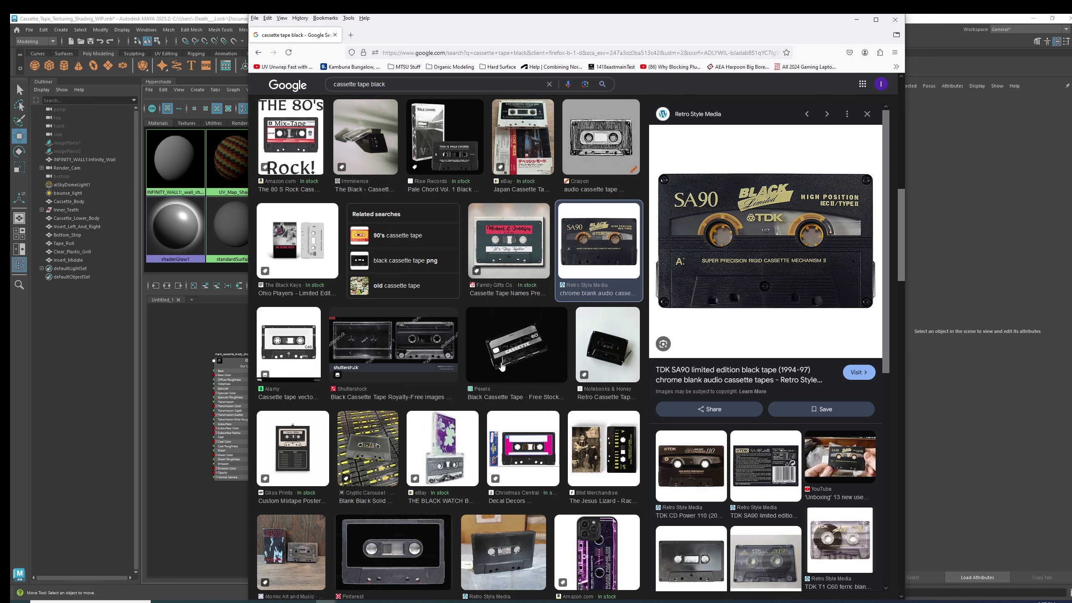
click(290, 350)
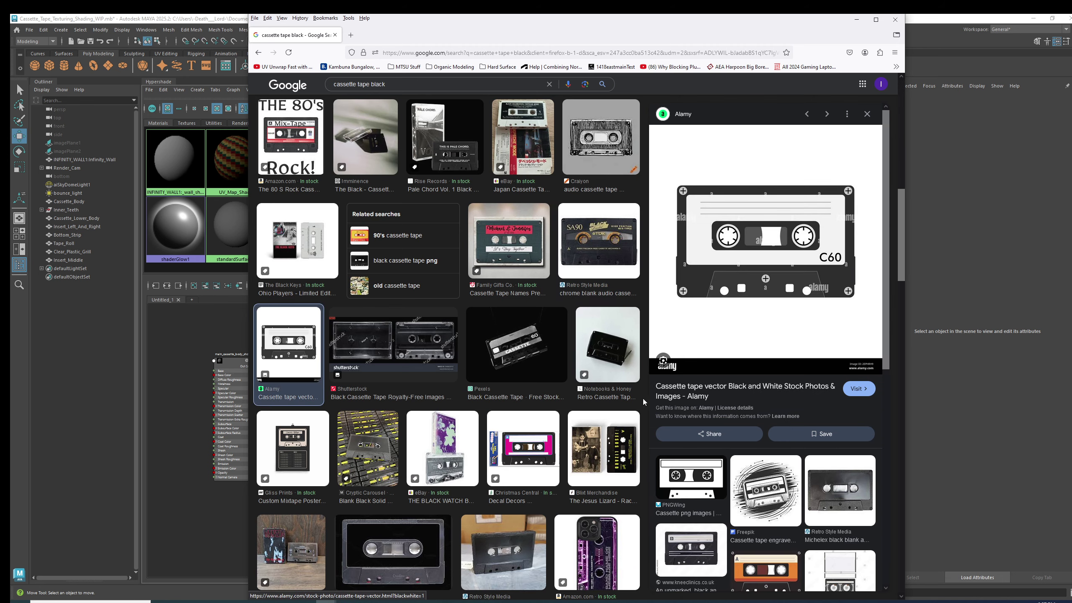
Compare the body finish in the Pinterest Tape cassette PNG, C85 Michelex and Unsplash black cassette tape photos
scroll(314, 446, down, 2)
scroll(313, 446, down, 2)
click(364, 374)
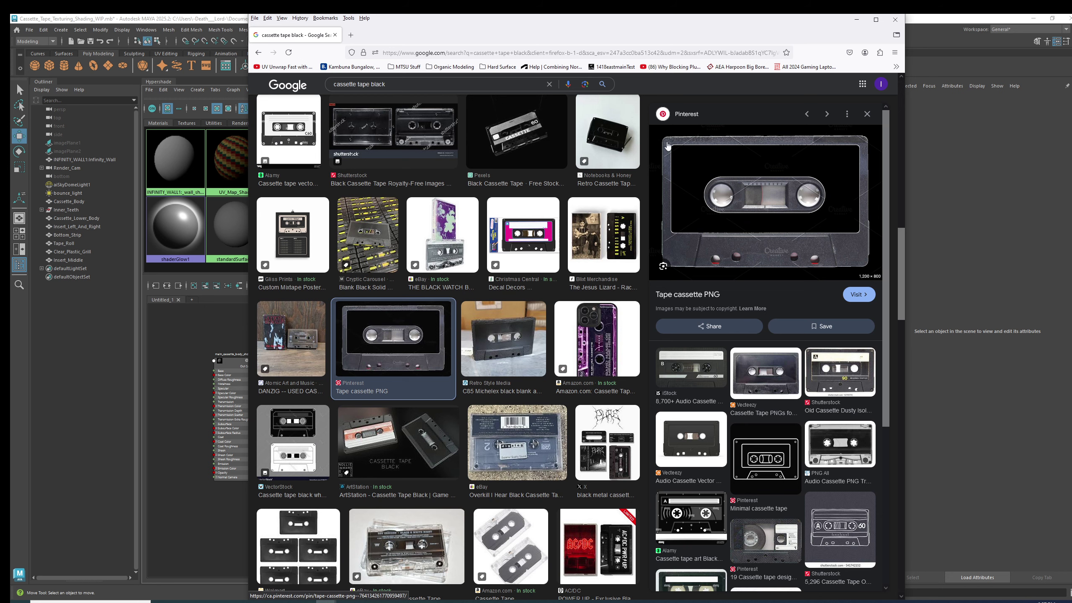
scroll(516, 453, down, 3)
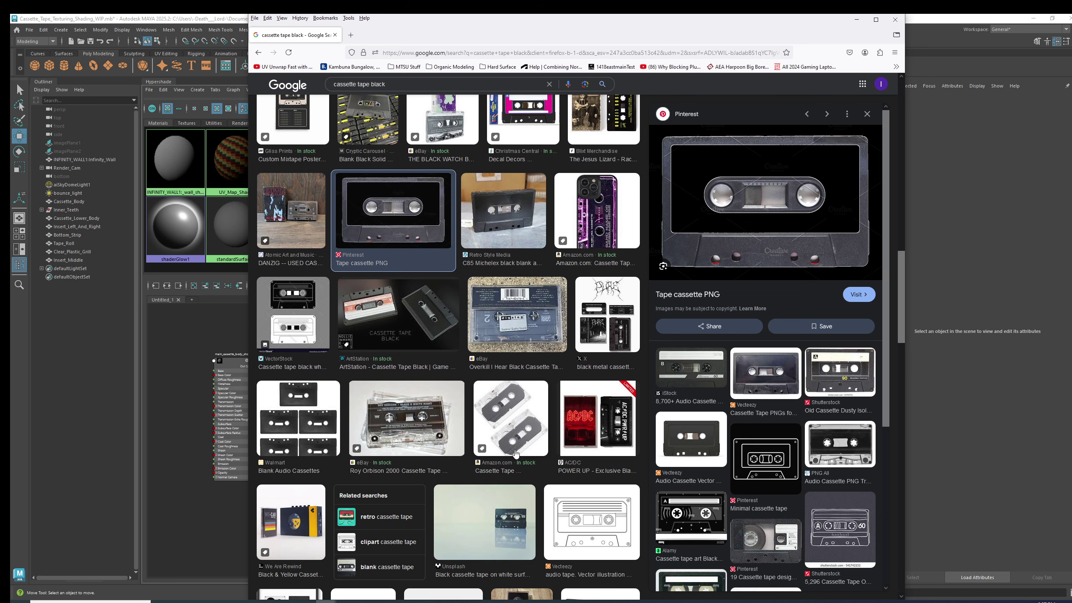
click(486, 224)
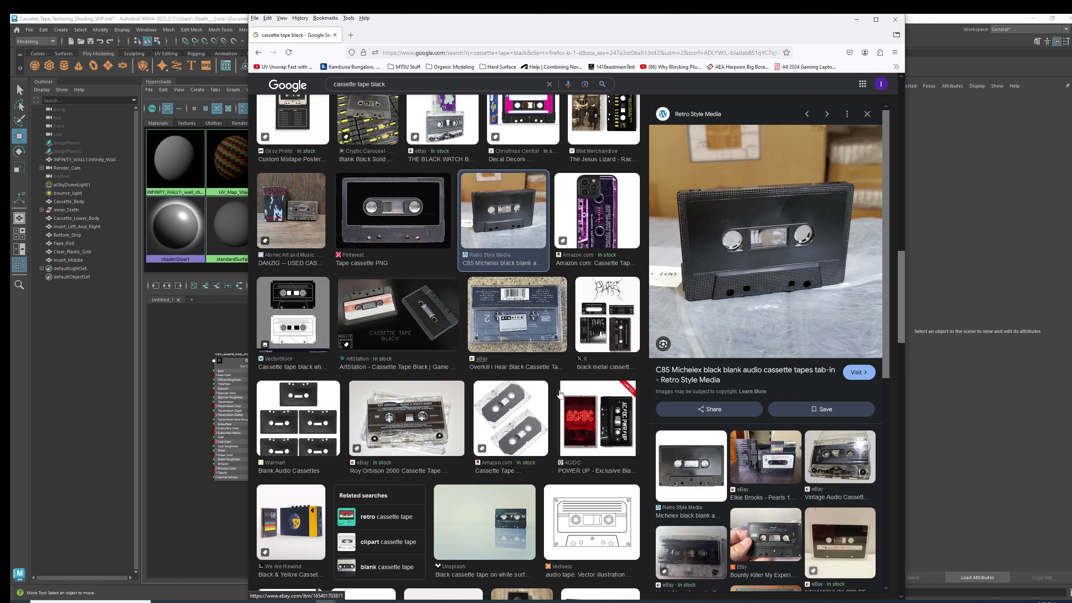
scroll(562, 414, down, 9)
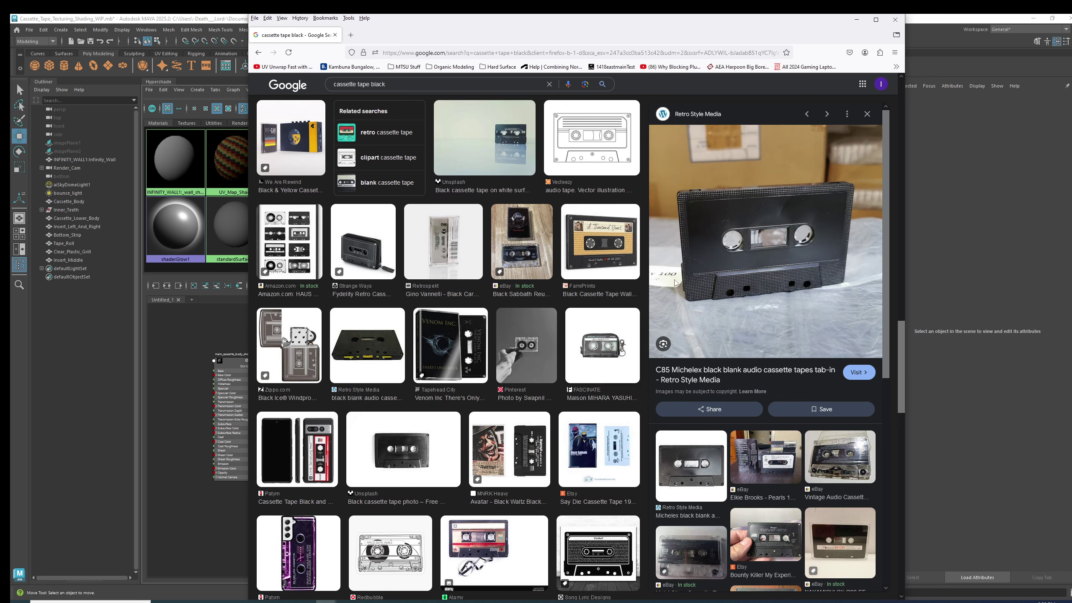
click(414, 449)
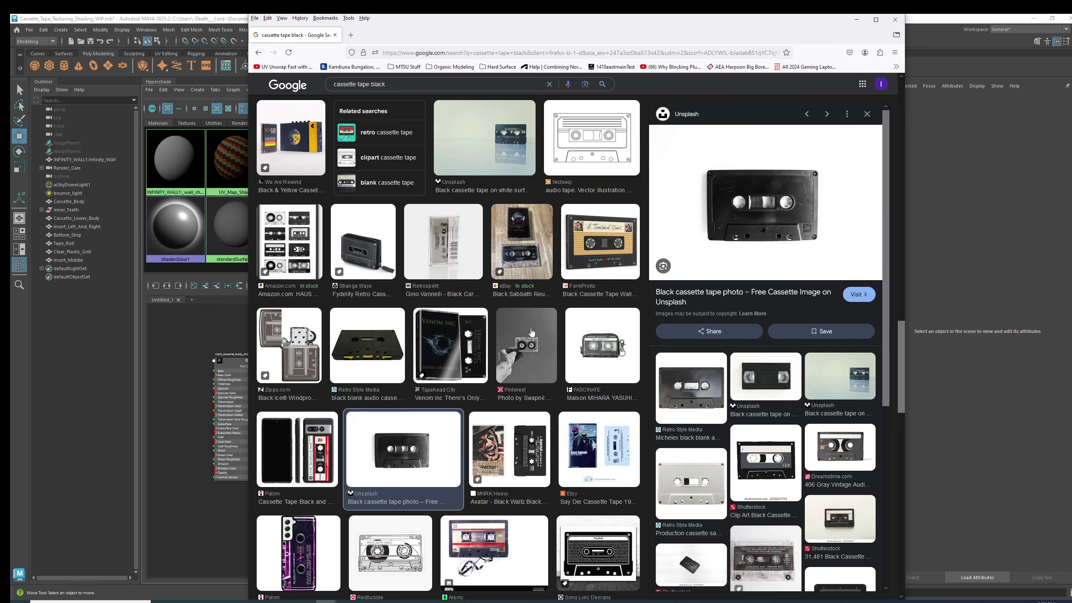
Browse further results and inspect the TurboSquid 3D black cassette model and the ArtStation Cassette Tape and Case Black renders
scroll(336, 397, down, 5)
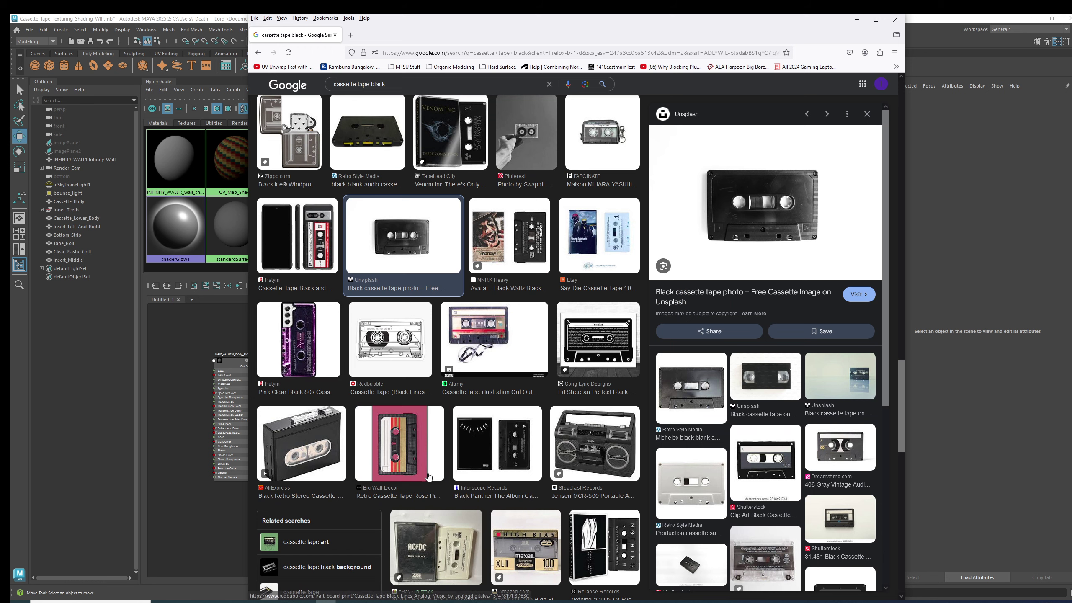
scroll(503, 511, down, 5)
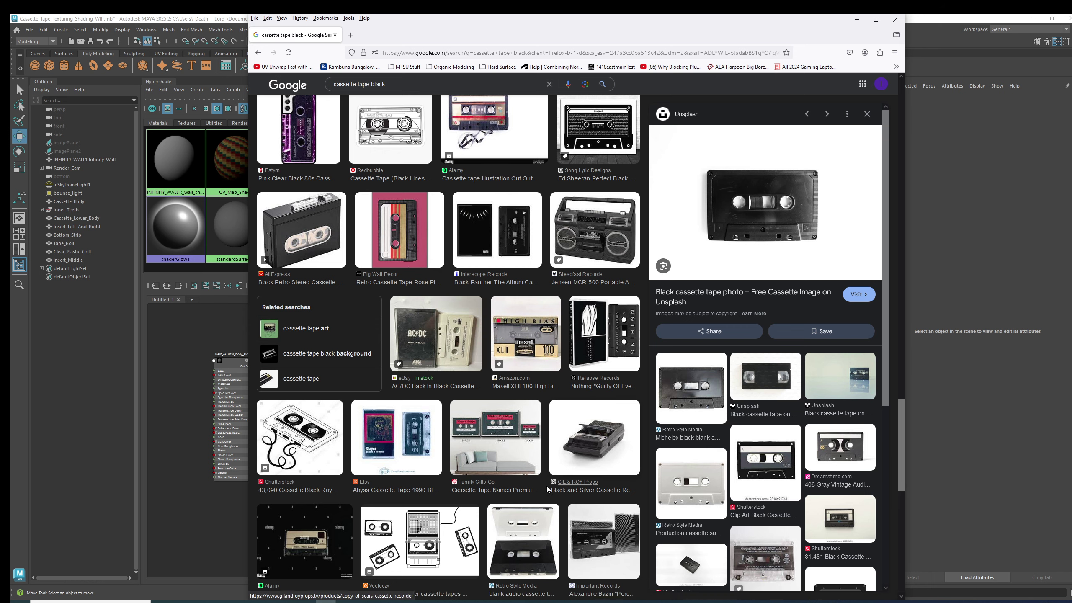
scroll(540, 496, down, 5)
click(349, 458)
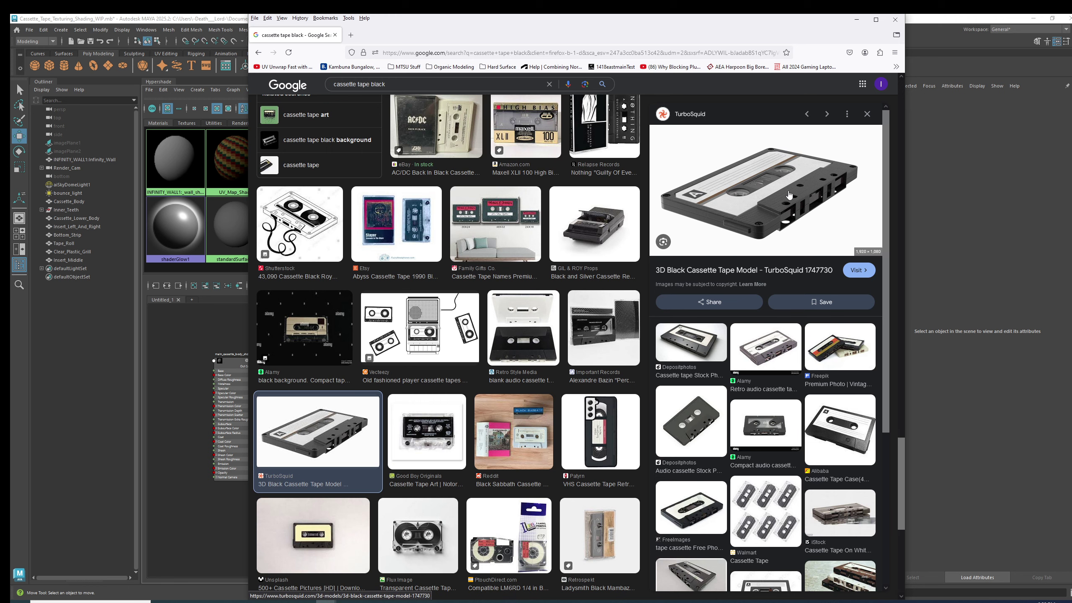
scroll(529, 475, down, 4)
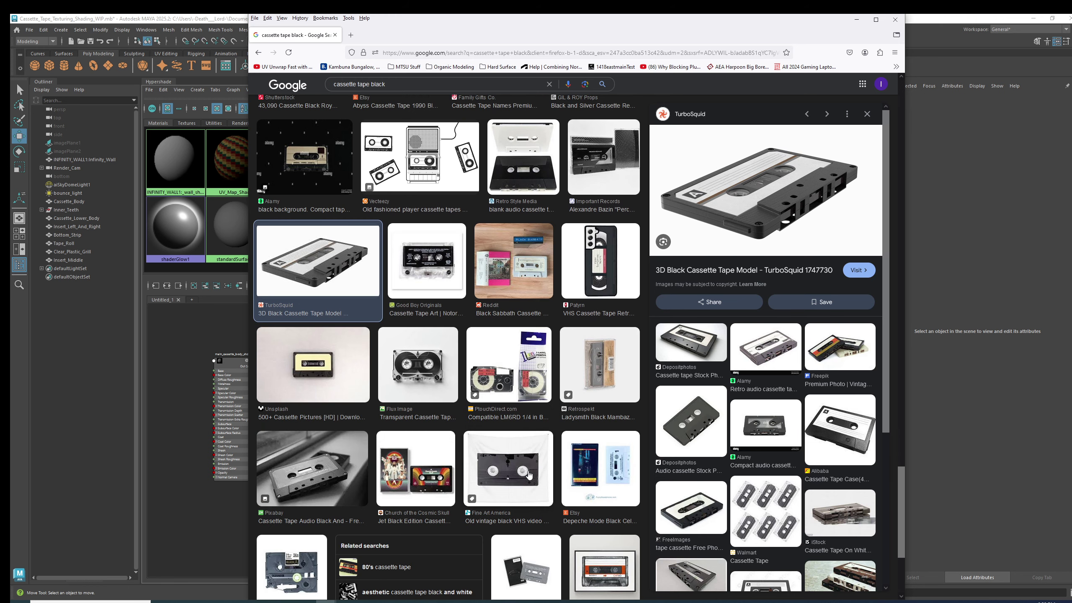
scroll(529, 477, down, 6)
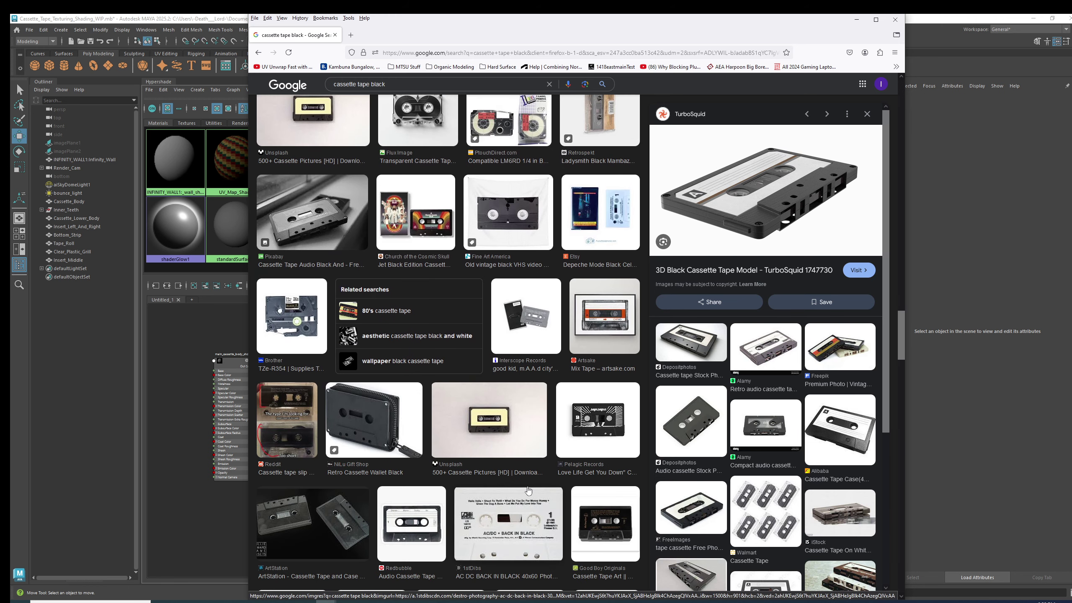
click(332, 526)
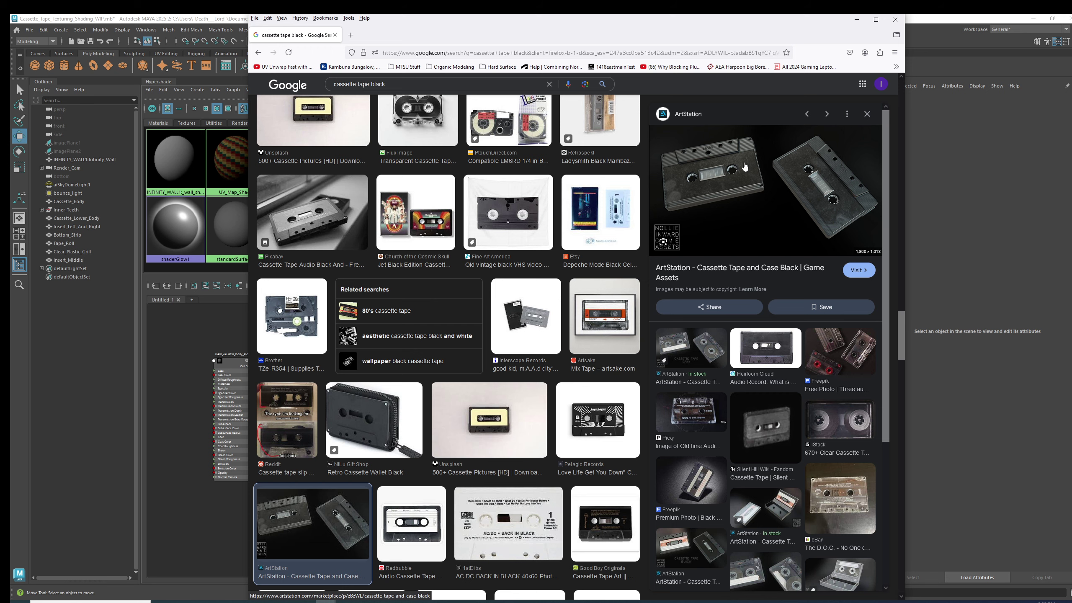
Look through more results and study the PickPik photo of two TDK cassettes and the related Freepik C 90 cassette rendering
scroll(469, 418, down, 4)
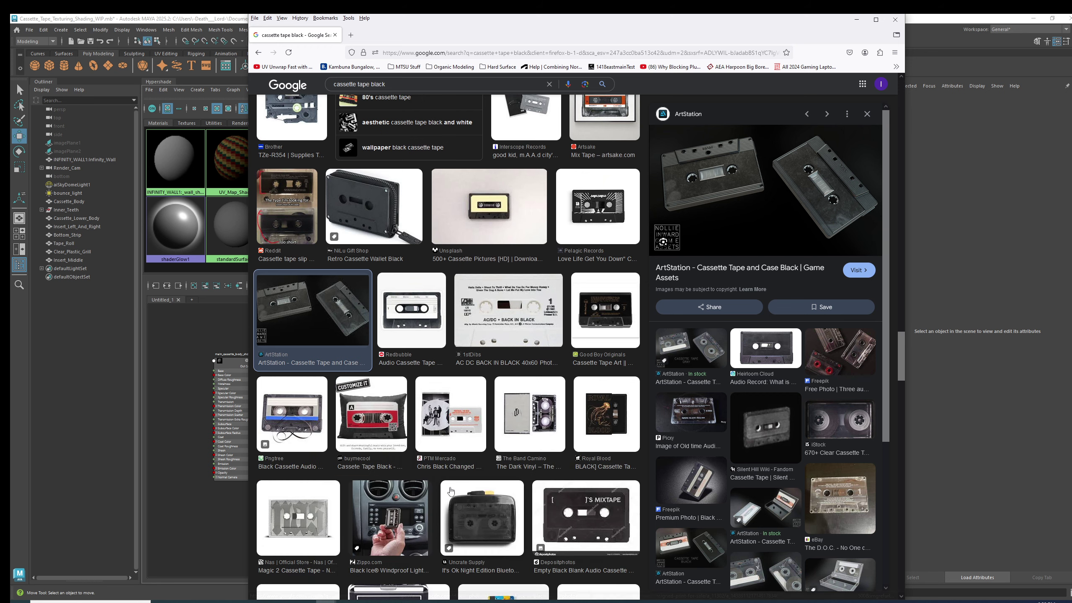
scroll(400, 392, down, 5)
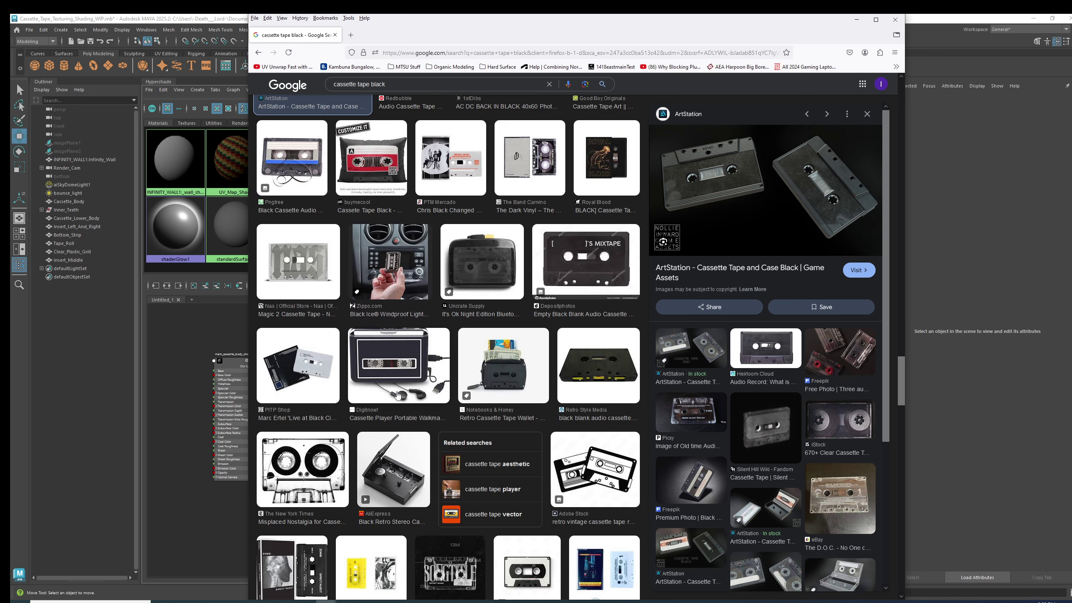
scroll(391, 395, down, 4)
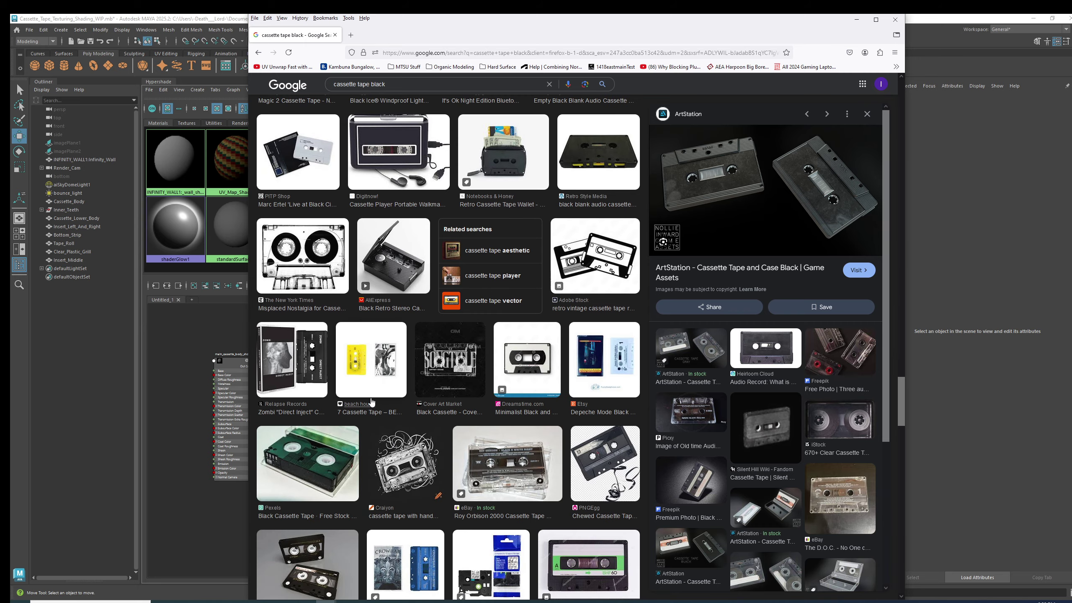
scroll(362, 416, down, 5)
click(353, 331)
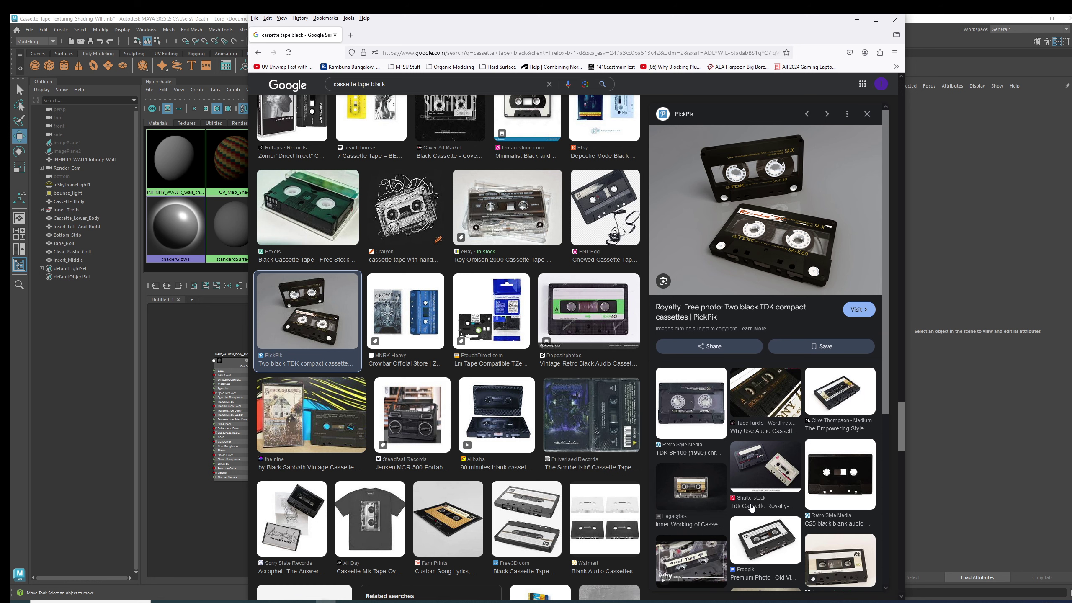
scroll(752, 508, down, 4)
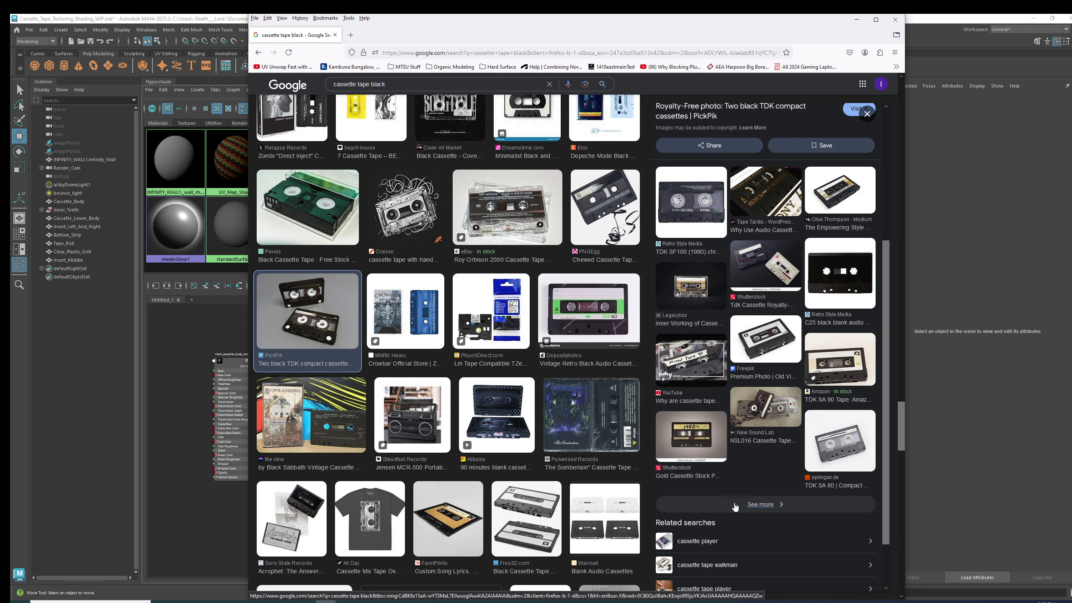
click(759, 354)
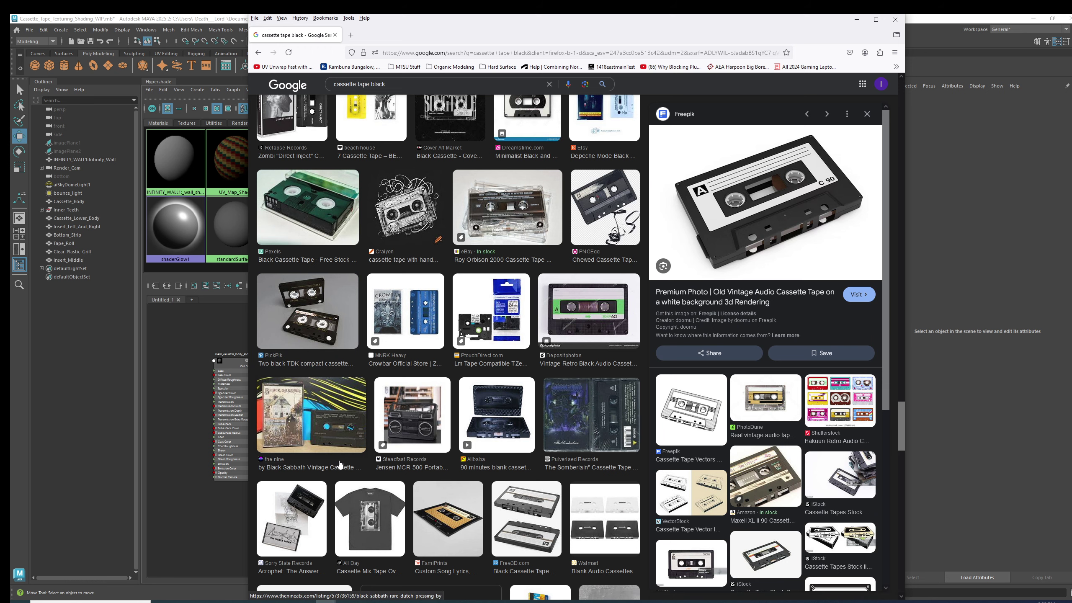
Examine the surfaces in the Alamy retro black cassette, HobbyRetro C15 blank cassettes and Free3D black cassette model images
scroll(337, 473, down, 8)
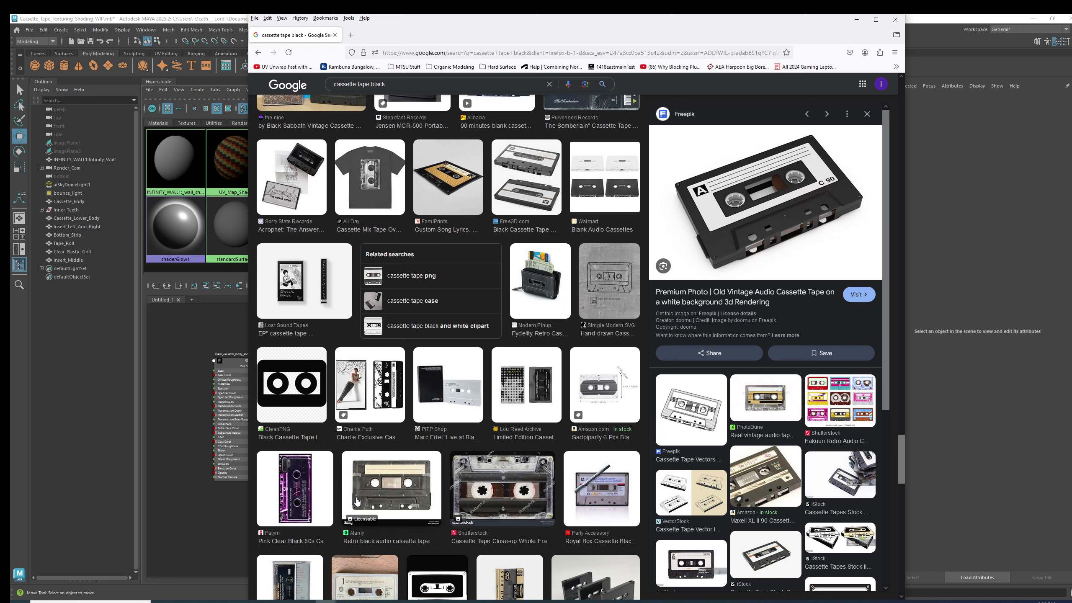
scroll(342, 515, down, 5)
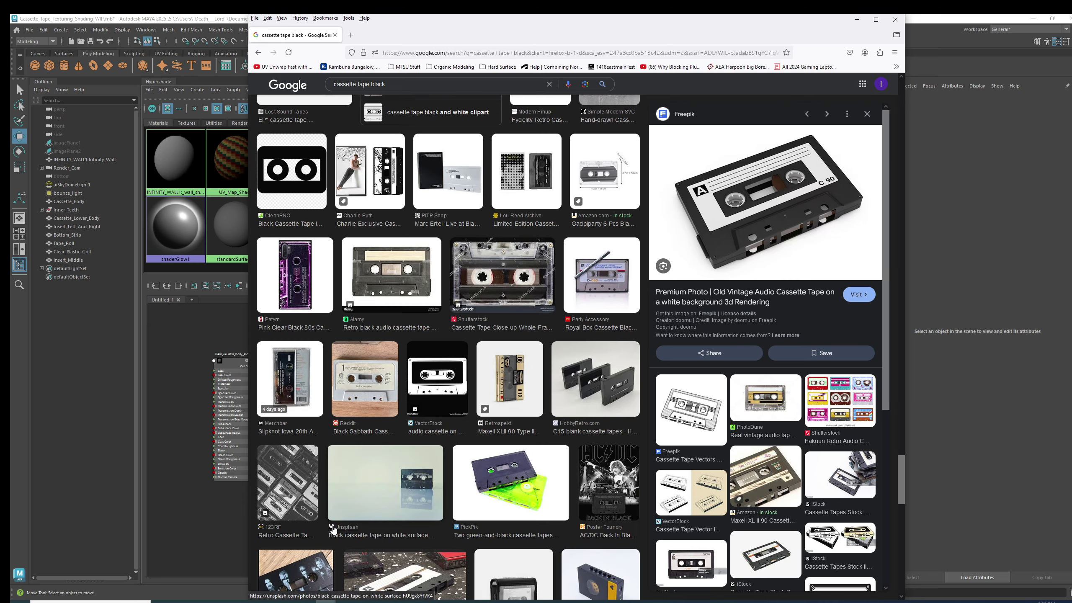
click(414, 277)
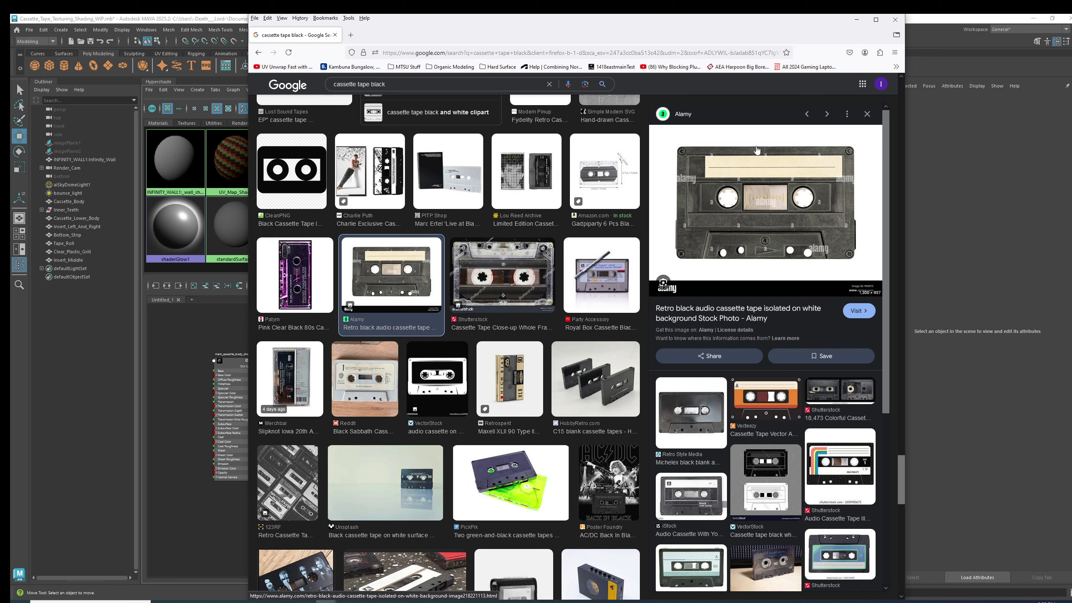
click(600, 397)
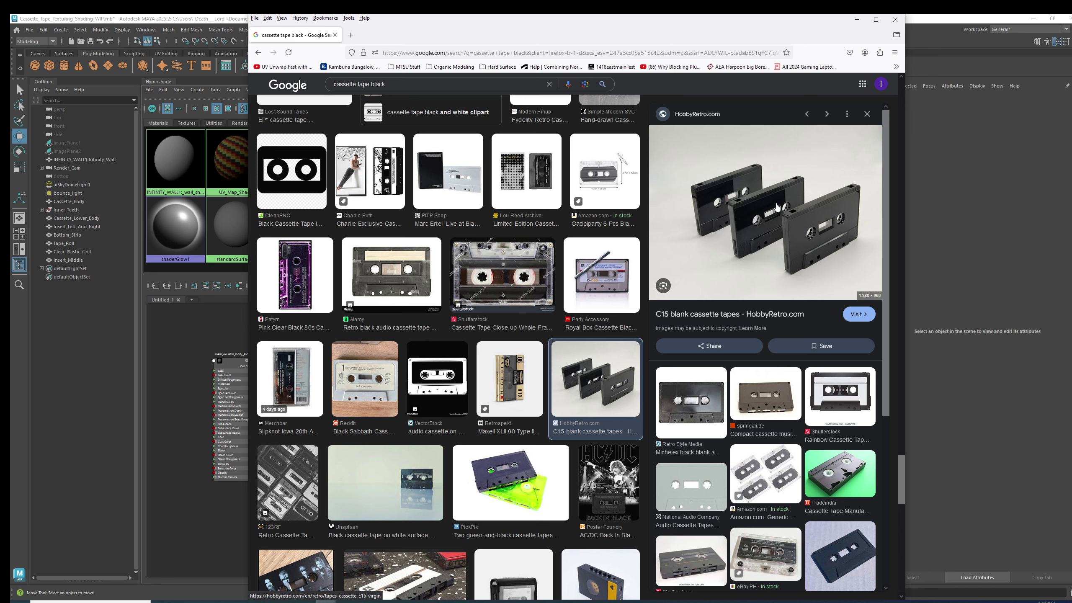
scroll(545, 399, down, 5)
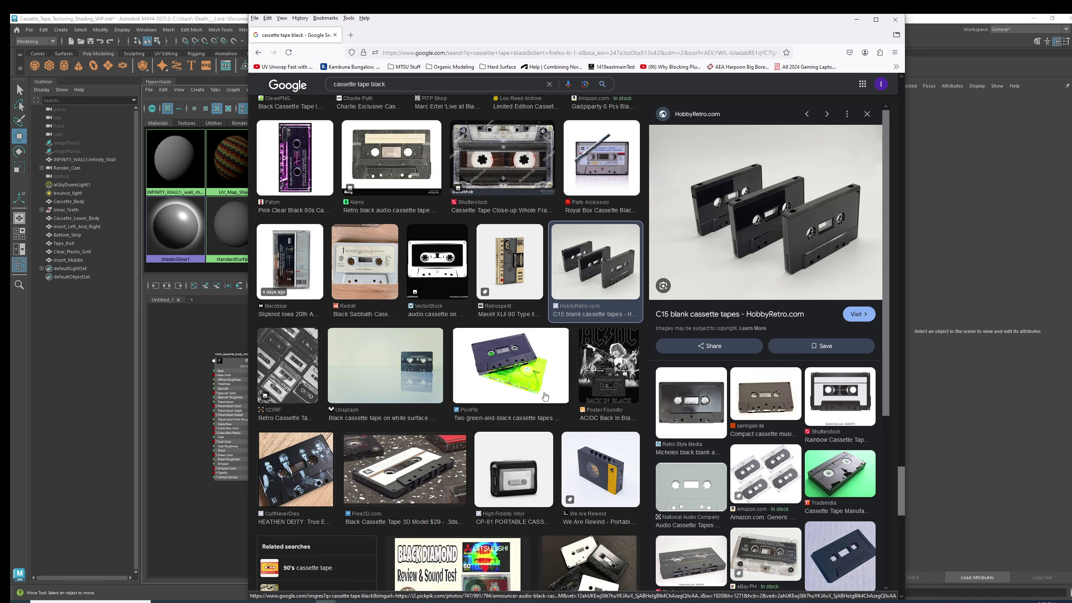
click(449, 385)
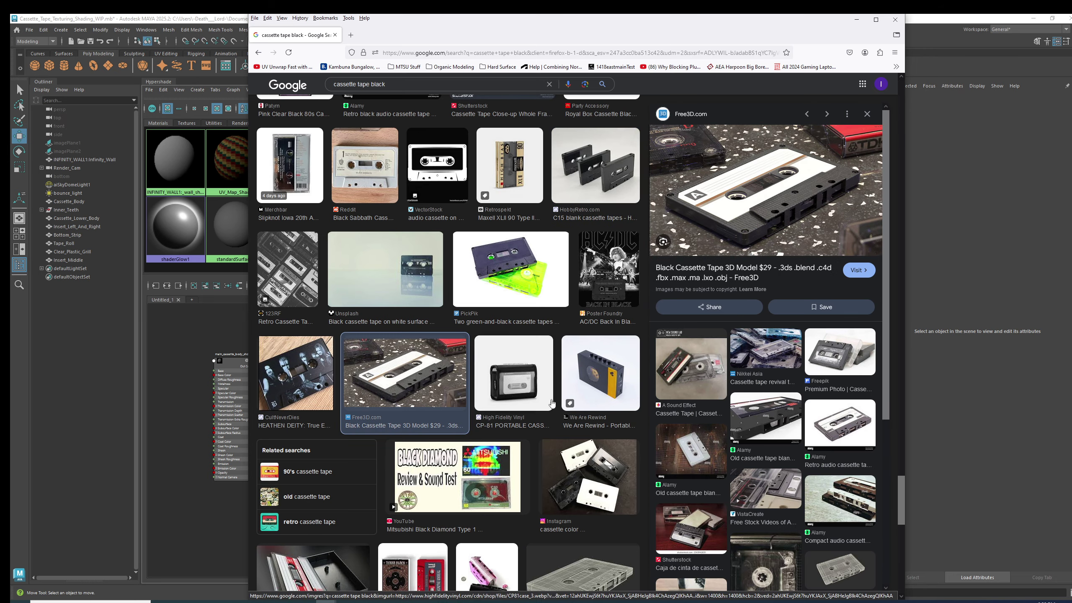
Search further down the results for clearer plastic references, inspecting the Vecteezy black tape cassette transparent PNG
scroll(554, 441, down, 5)
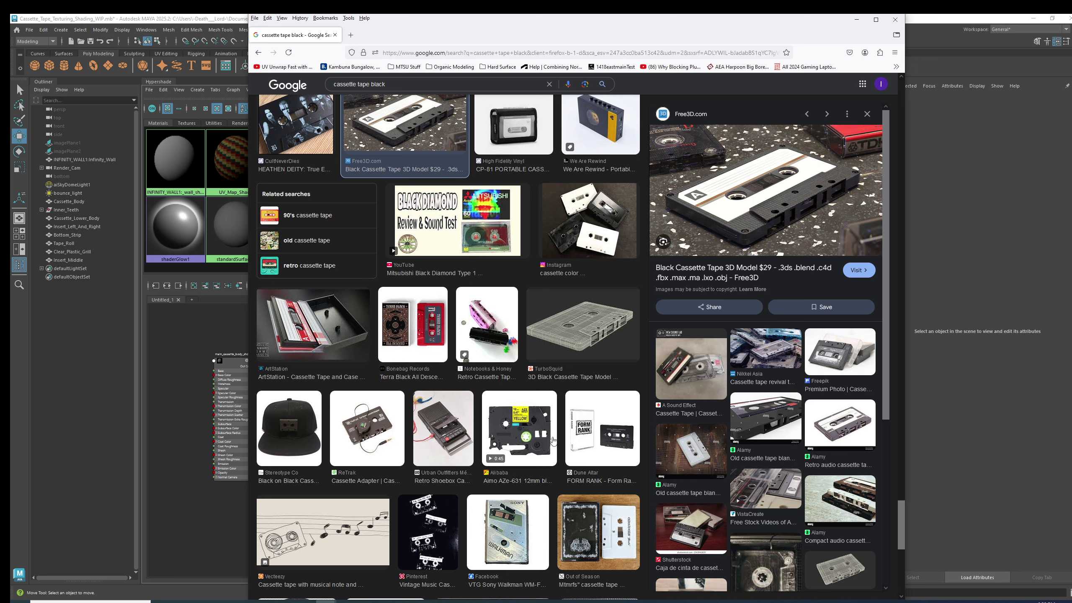
scroll(553, 439, down, 5)
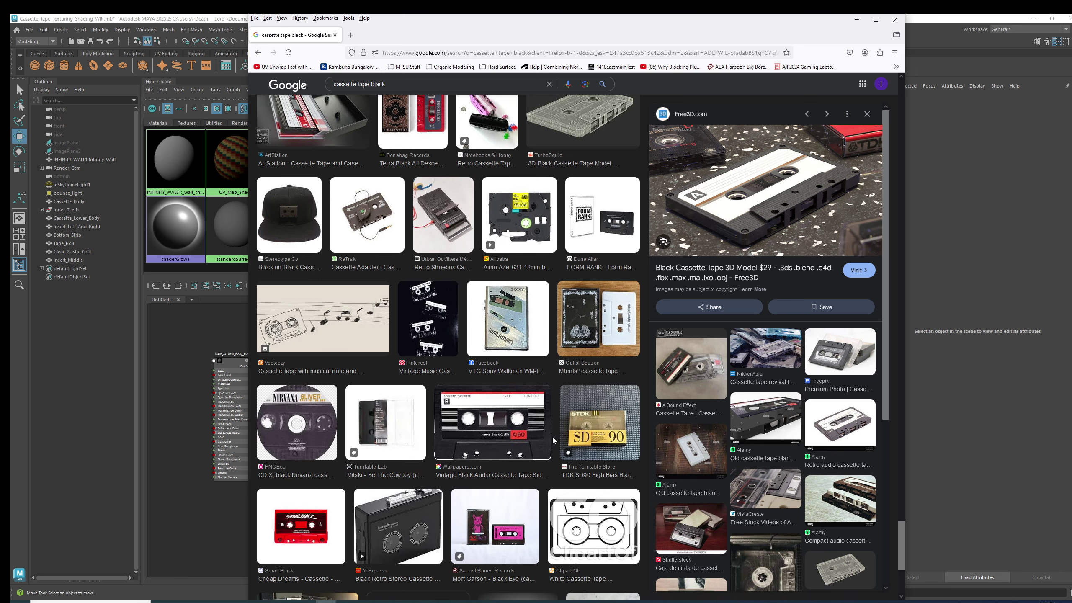
scroll(553, 440, down, 4)
scroll(552, 443, down, 5)
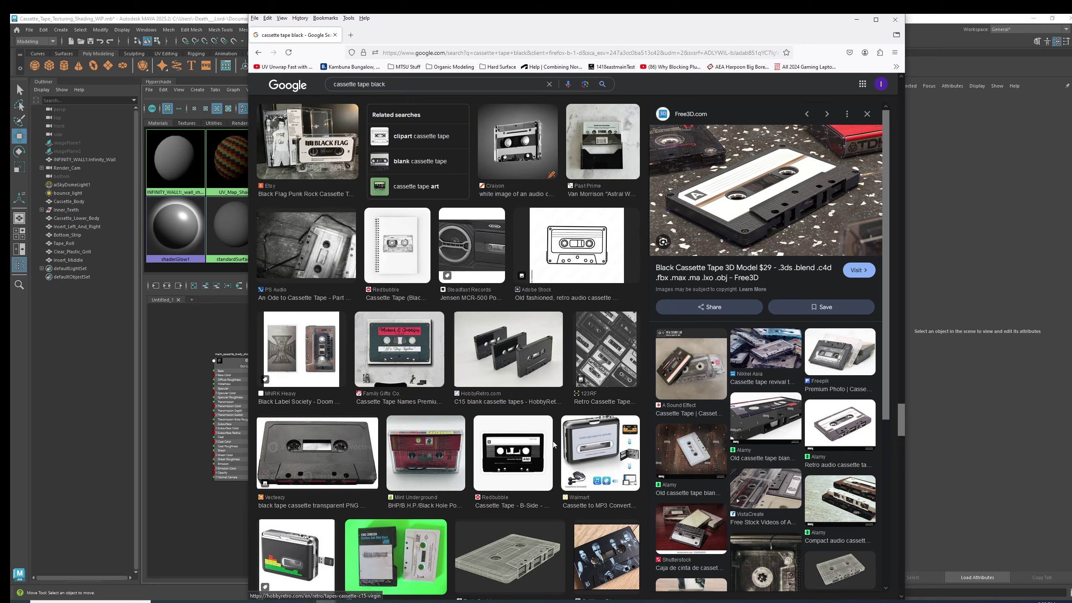
scroll(552, 443, down, 5)
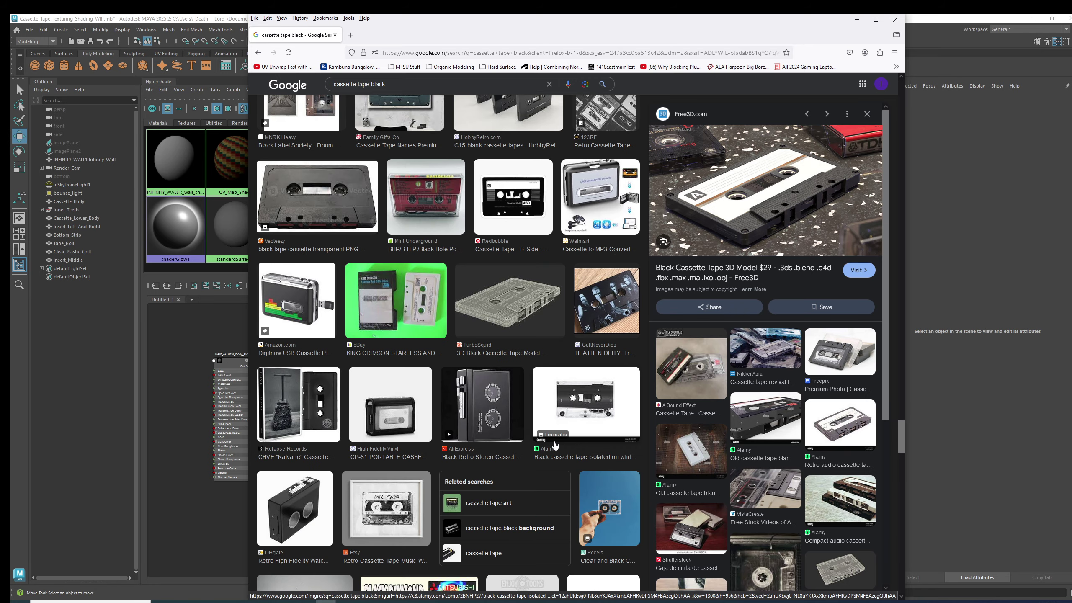
click(338, 214)
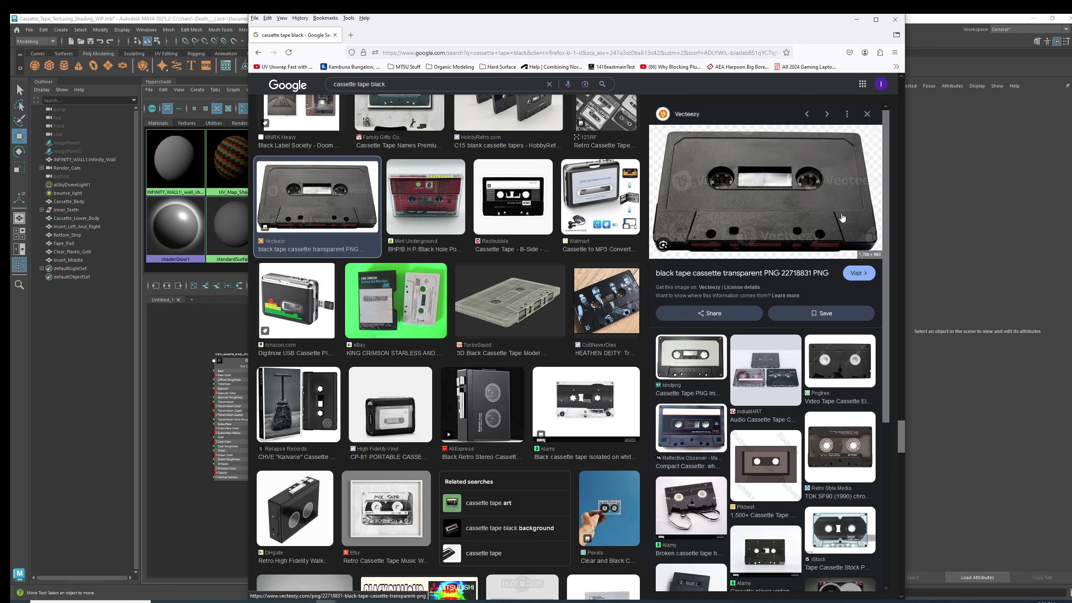
scroll(413, 534, down, 5)
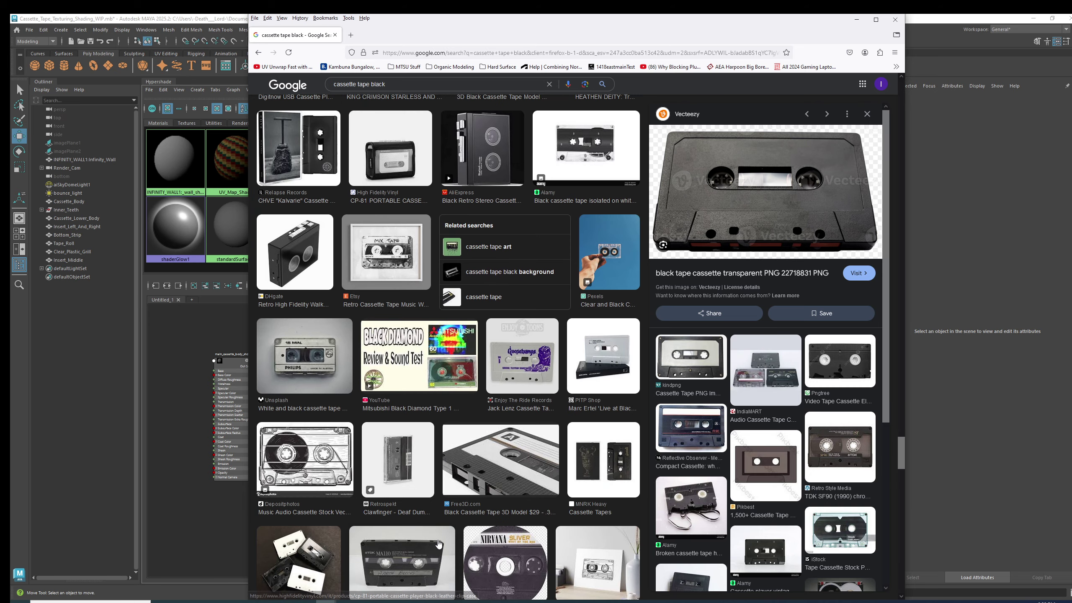
scroll(429, 553, down, 2)
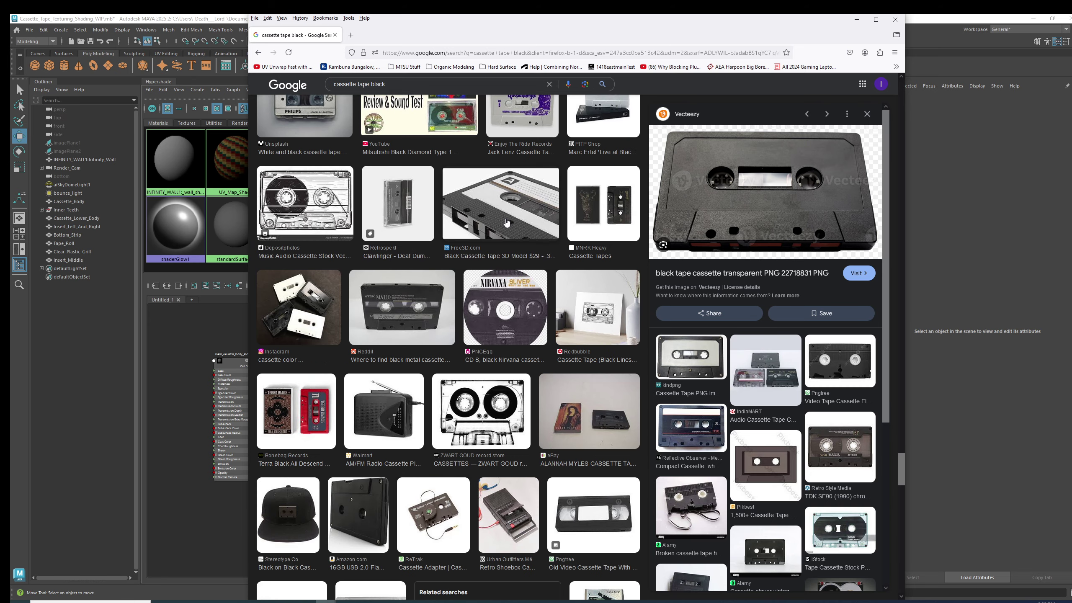
Browse further down the black cassette results and inspect the duplication.ca C-32 HiFi square-window cassette photo
scroll(466, 507, down, 5)
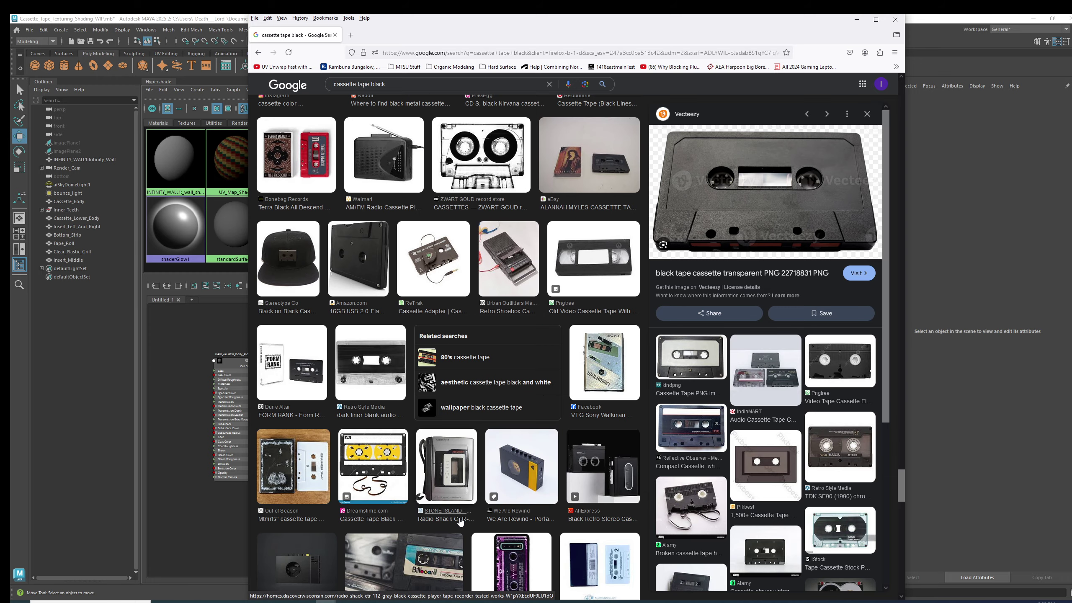
scroll(461, 522, down, 5)
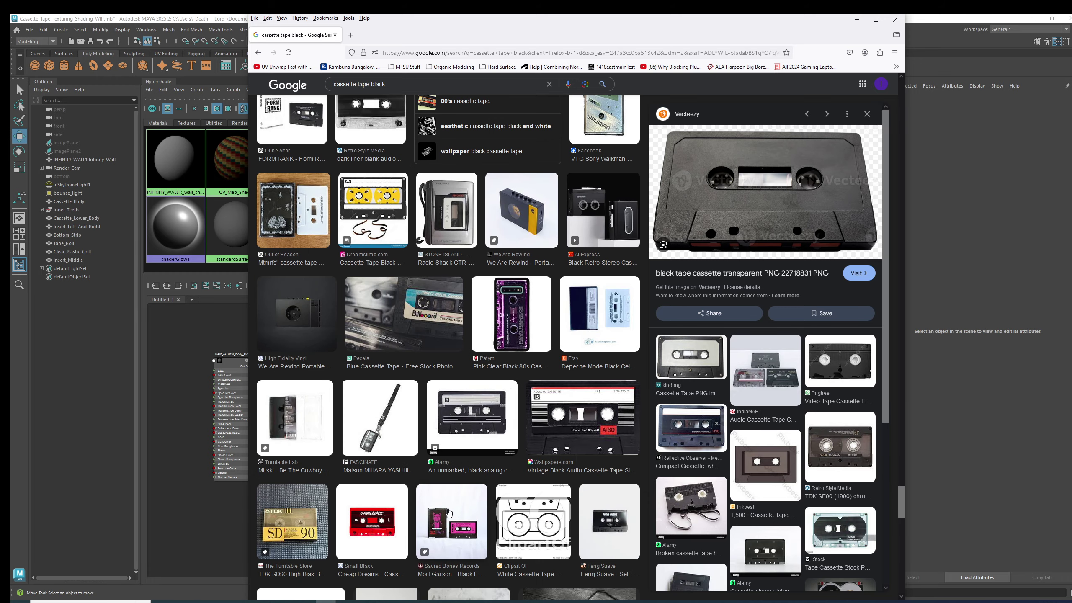
scroll(448, 513, down, 5)
scroll(442, 511, down, 5)
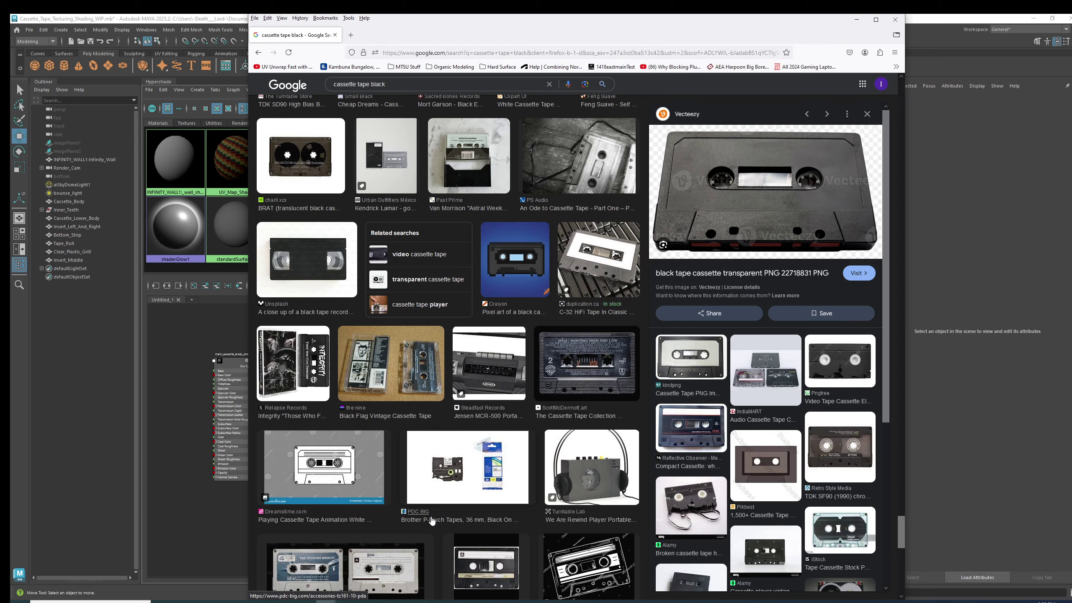
click(599, 260)
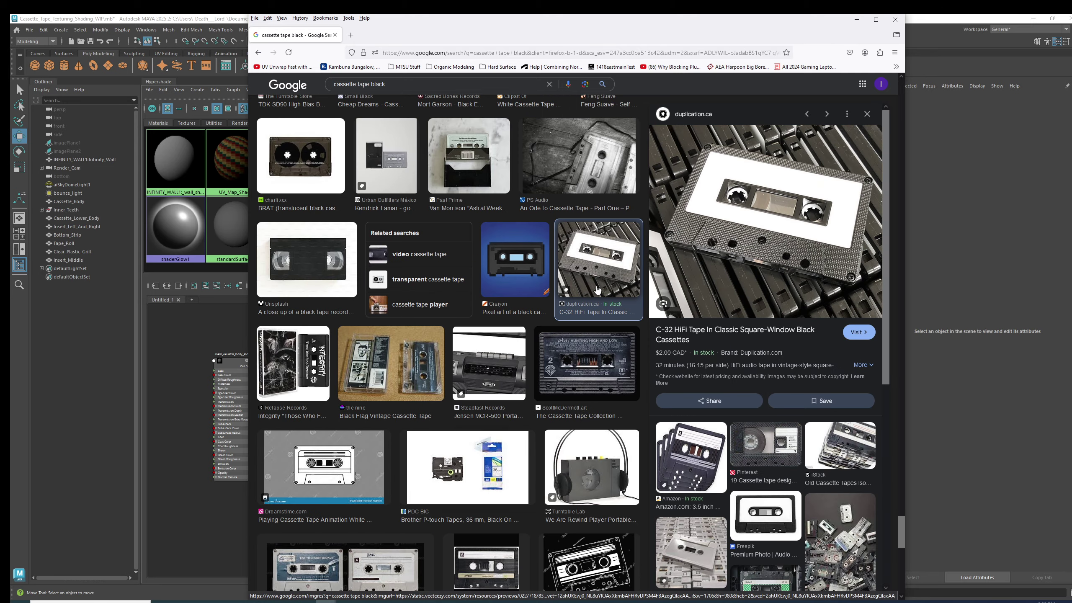
scroll(432, 513, down, 5)
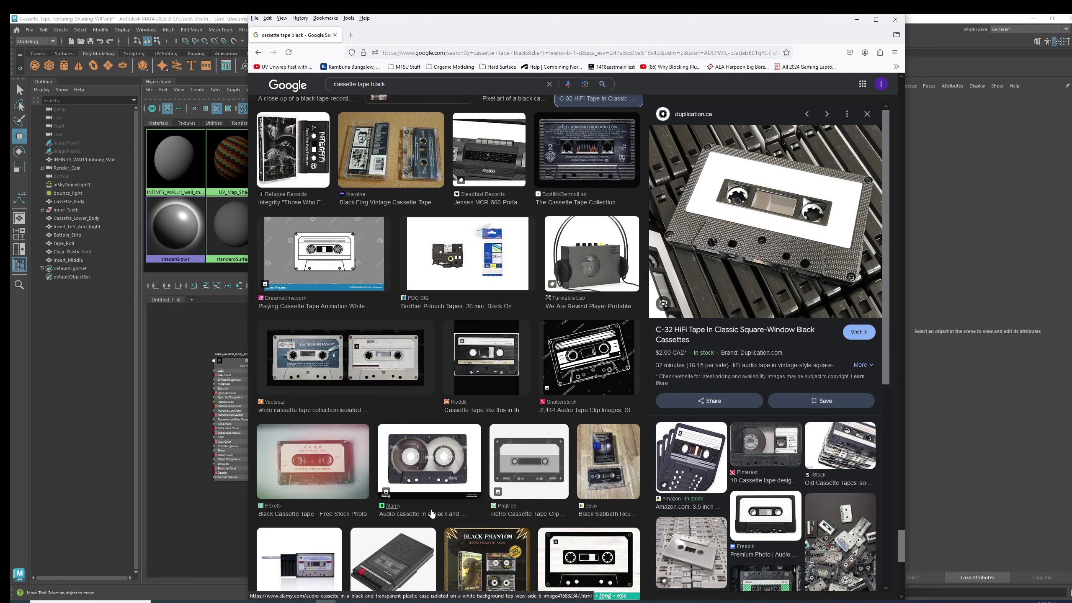
scroll(430, 513, down, 7)
scroll(425, 520, down, 4)
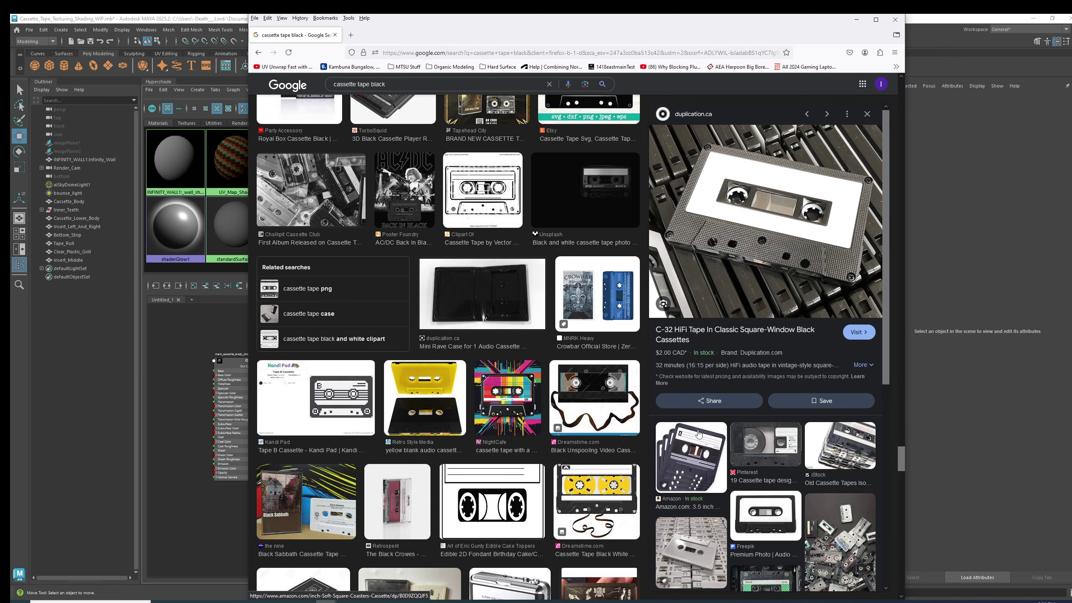
Return to the first results, examine the Classic Black C-32 and C-52 Matte Black Chrome cassette photos, and move the browser off the Maya scene
drag(901, 462, 896, 80)
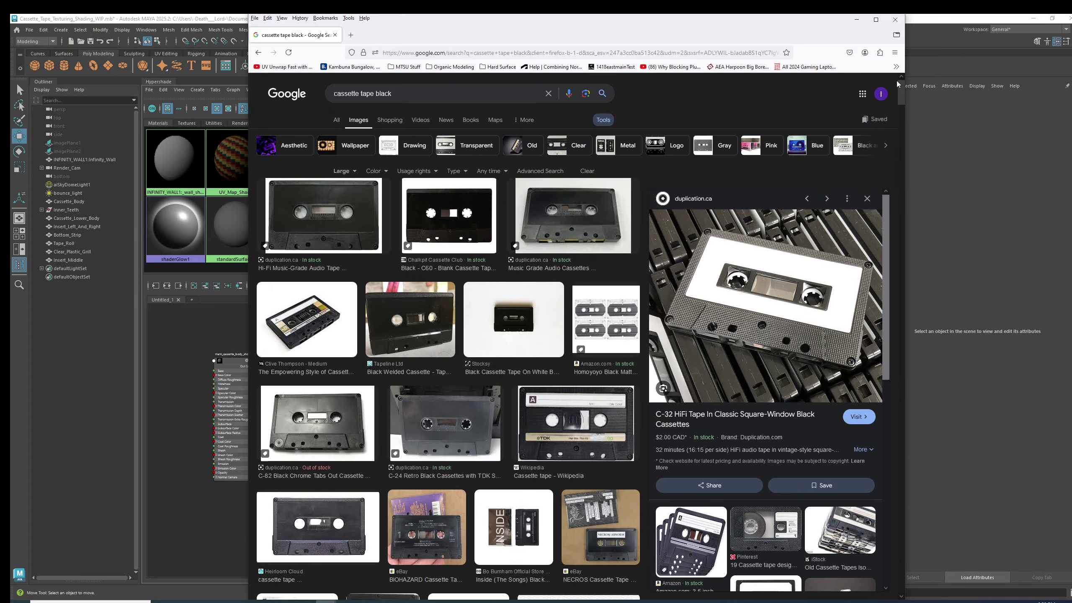
click(617, 205)
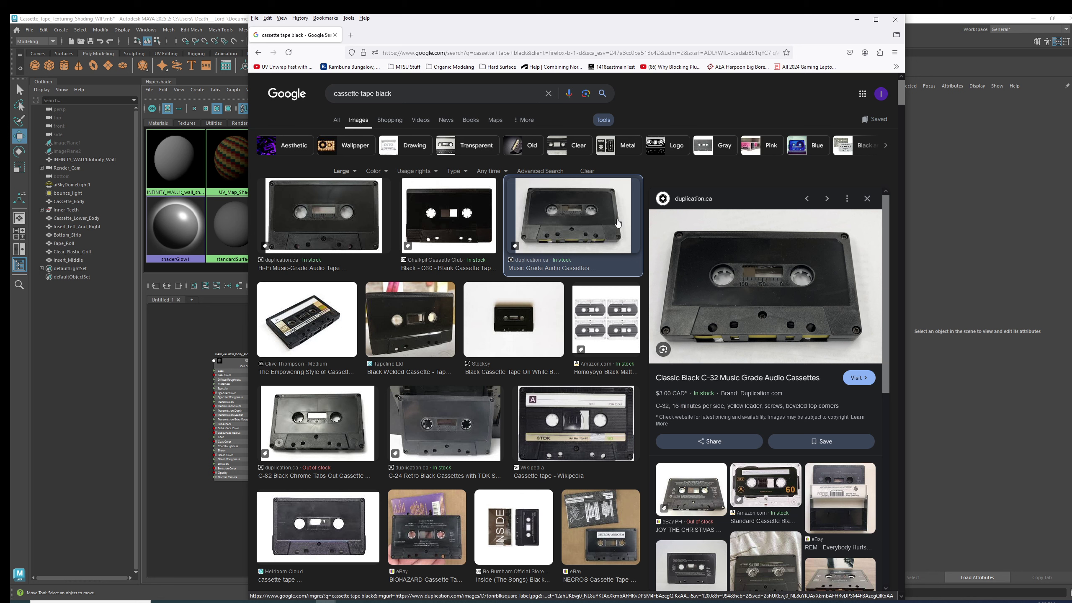
click(330, 228)
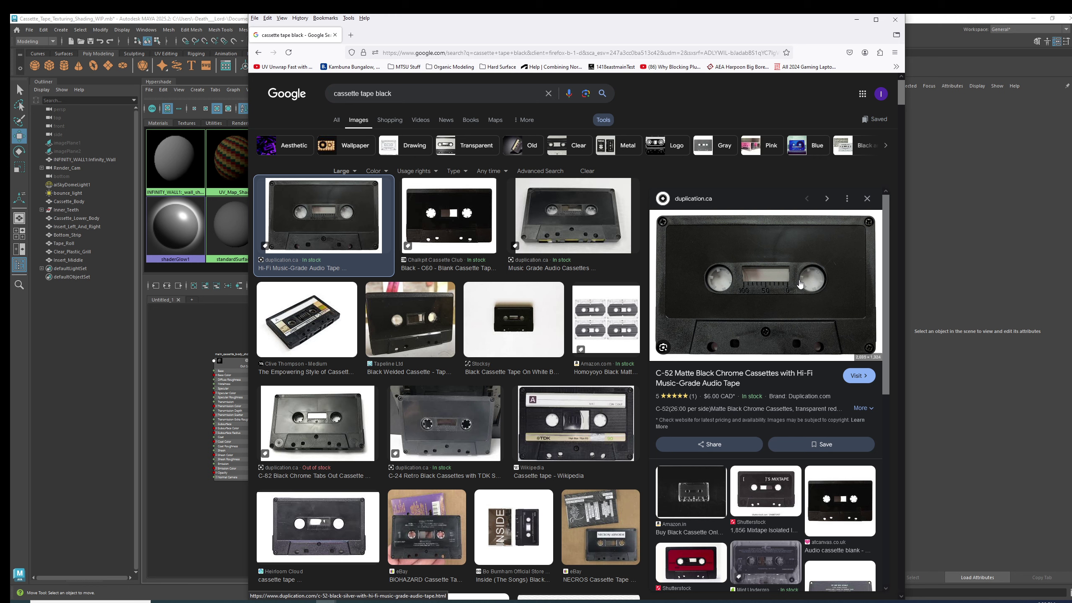
drag(699, 20, 1071, 190)
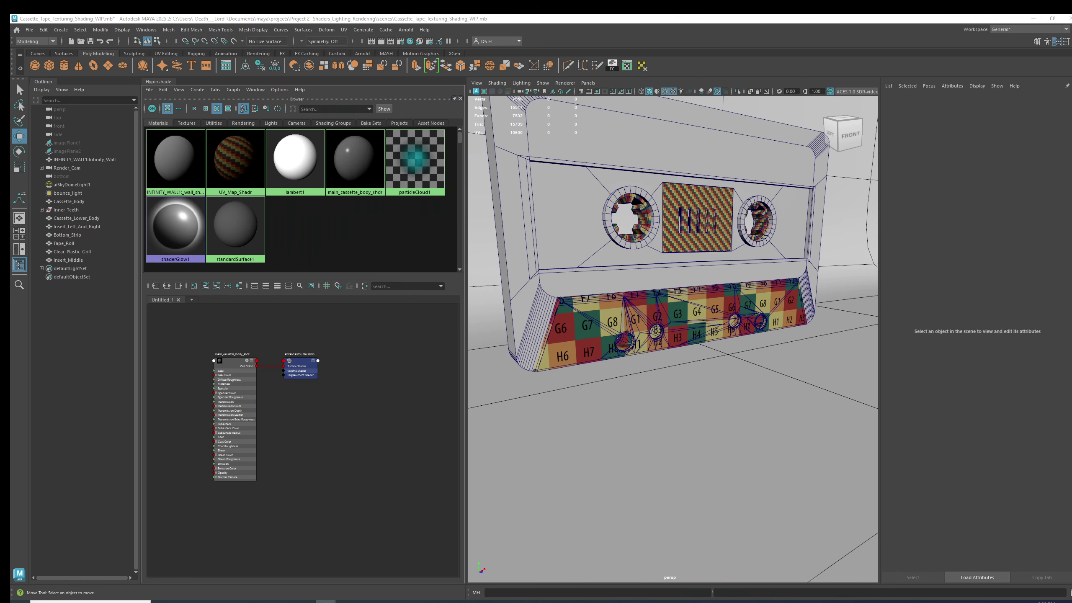
Select the cassette body, compare it with the reference photo, then open its layout in the UV Editor with shaded UV shells
alt+drag(656, 259, 653, 229)
click(636, 223)
drag(1071, 224, 90, 84)
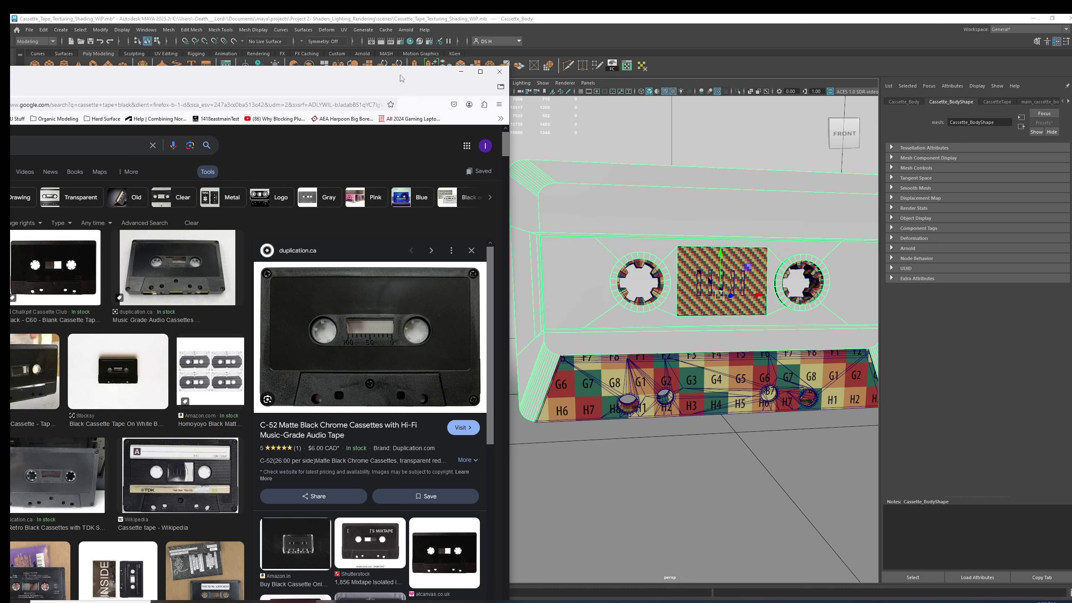
click(627, 67)
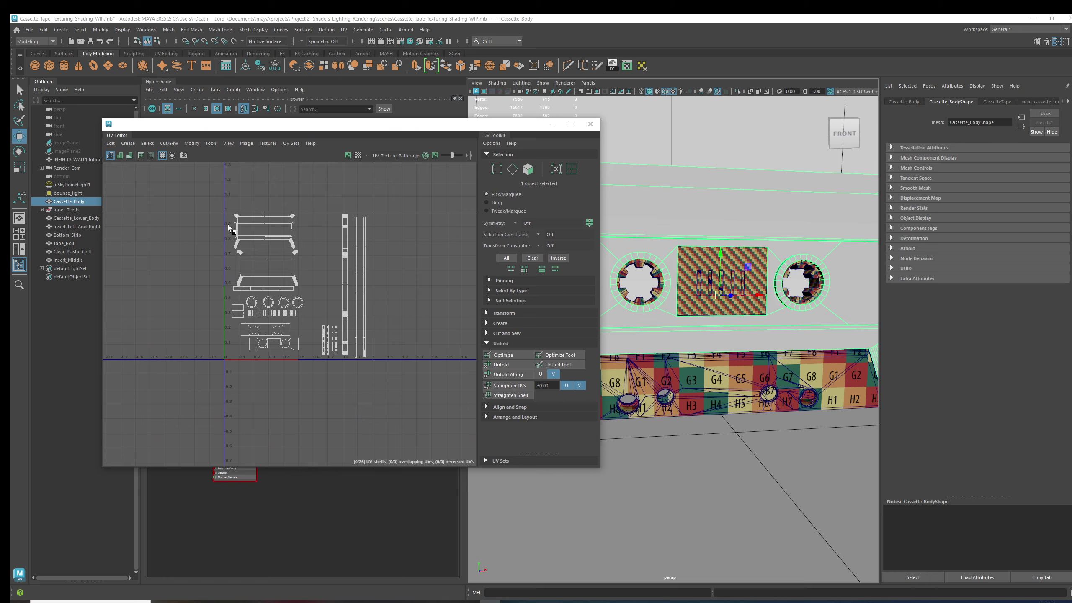
scroll(227, 228, up, 4)
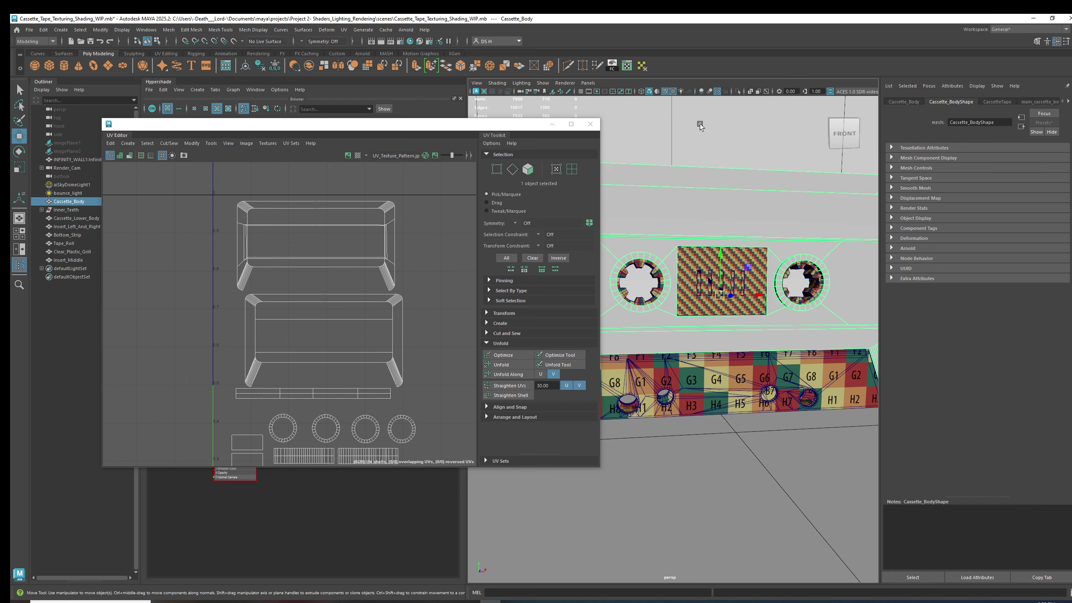
key(6)
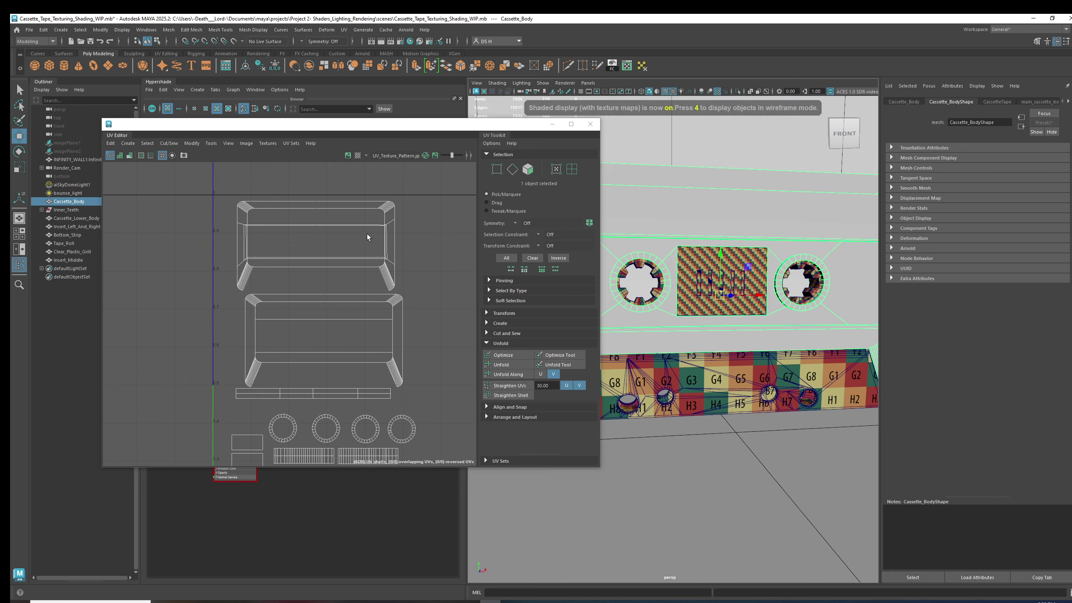
click(119, 156)
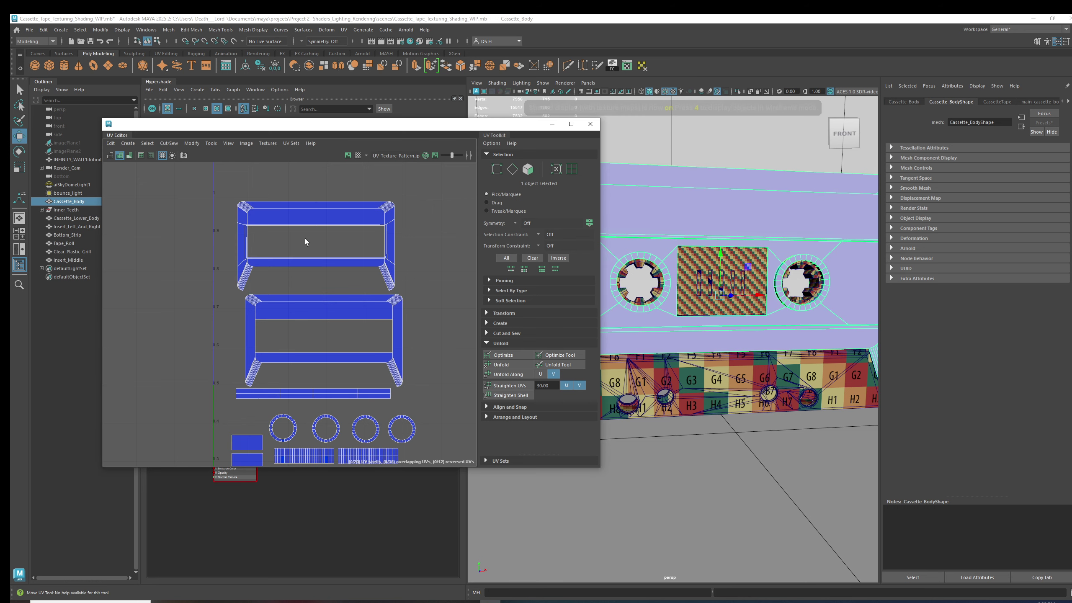
Look over the body's UV layout and select the long horizontal strip shell below the two large frame shells
scroll(312, 216, up, 3)
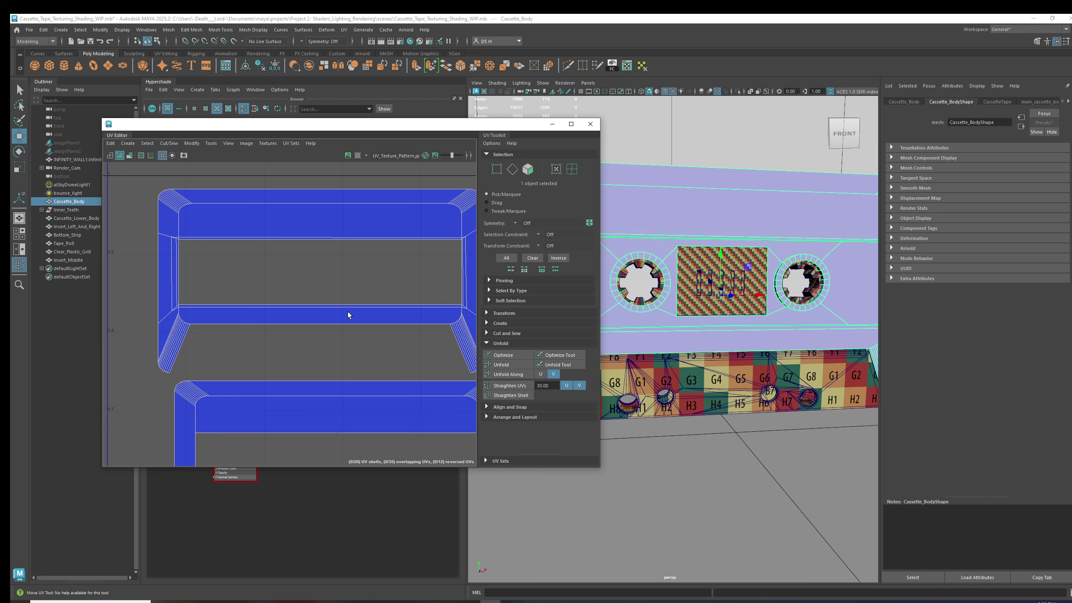
alt+middle_drag(403, 390, 345, 248)
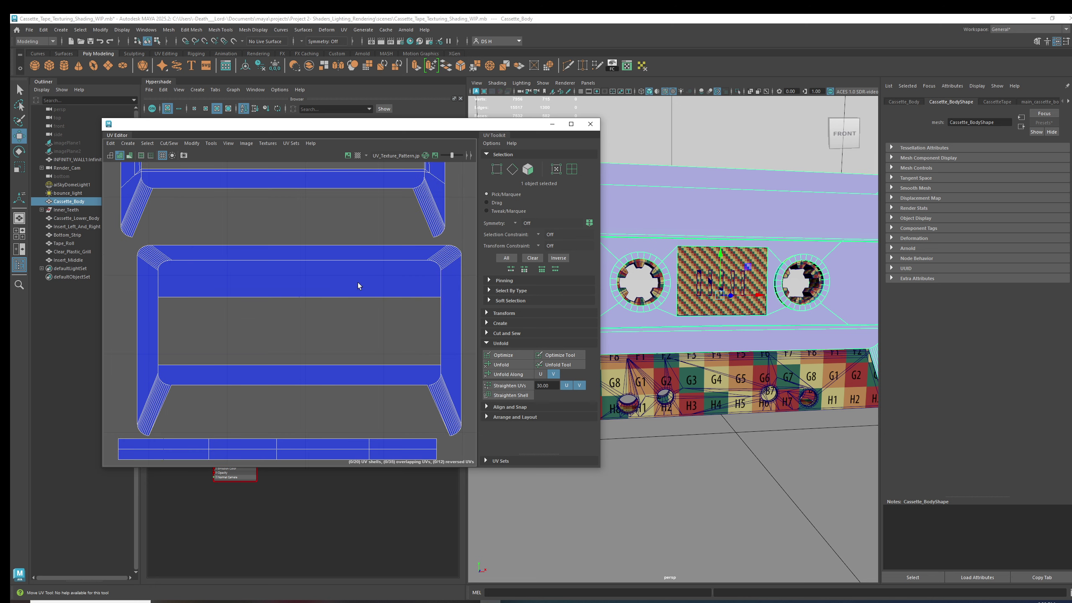
alt+middle_drag(345, 402, 348, 294)
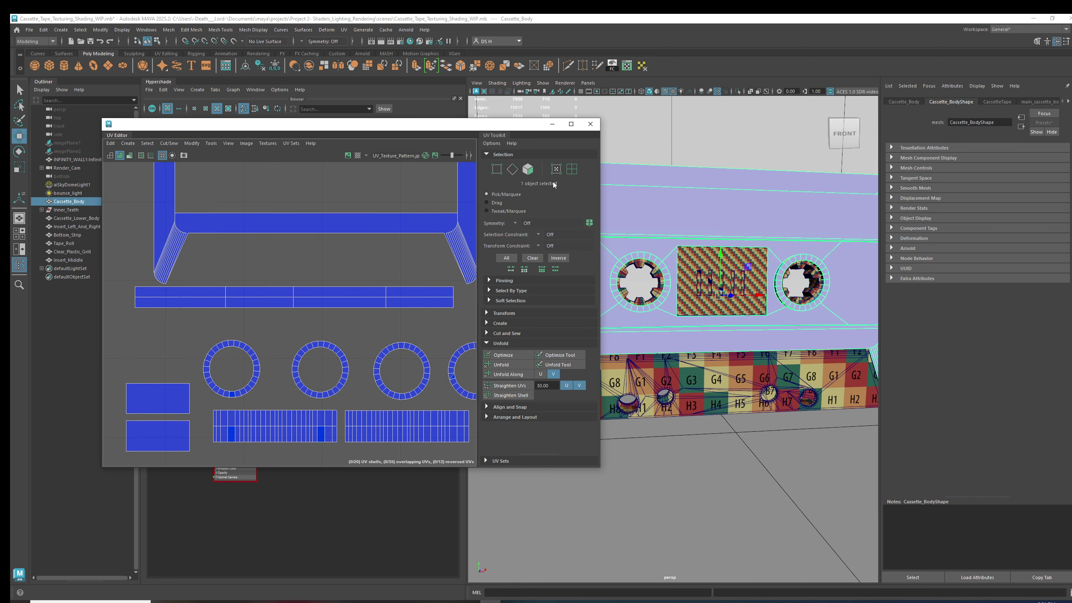
click(571, 169)
click(368, 296)
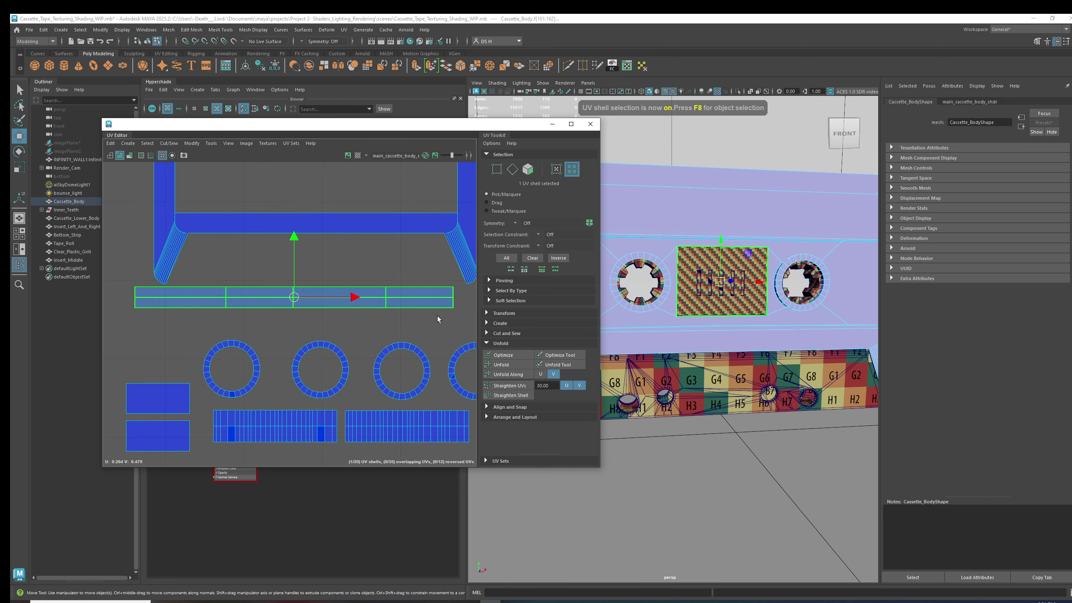
Examine around the central window opening which faces of the model the selected strip shell covers, comparing wireframe and shaded display
key(4)
mouse_move(809, 419)
alt+mouse_down()
mouse_move(759, 402)
mouse_move(785, 336)
mouse_move(822, 342)
alt+mouse_up()
scroll(789, 337, up, 4)
key(5)
alt+middle_drag(822, 341, 693, 319)
alt+right_drag(693, 319, 789, 351)
alt+drag(739, 331, 757, 334)
alt+right_drag(757, 334, 752, 369)
alt+drag(751, 368, 797, 364)
alt+right_drag(797, 364, 840, 362)
alt+middle_drag(823, 352, 791, 376)
alt+right_drag(791, 376, 683, 360)
alt+middle_drag(738, 353, 788, 319)
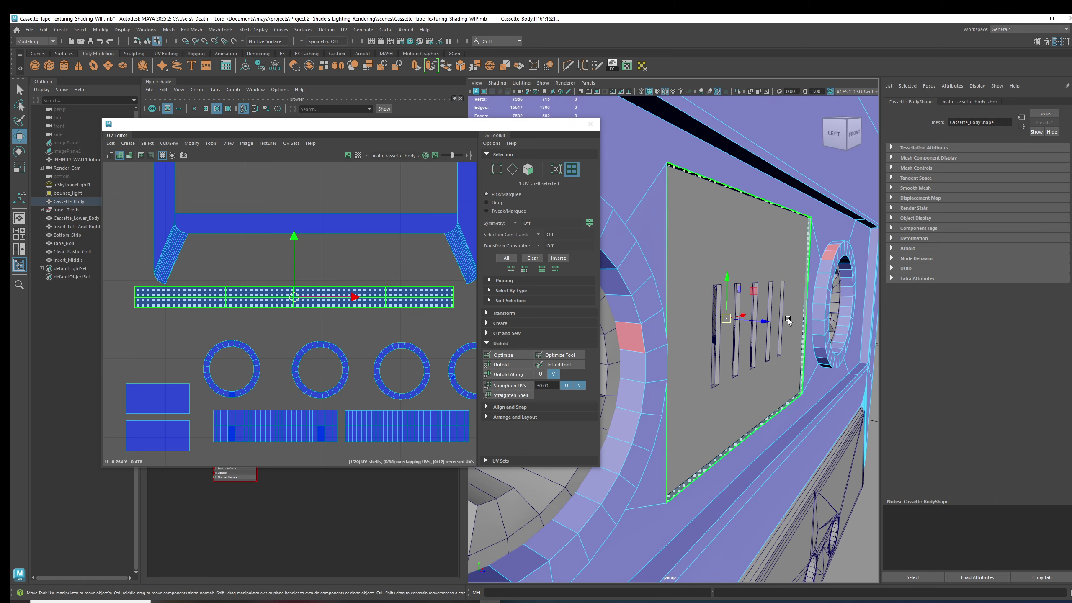
Isolate the cassette body faces in the viewport, inspect the window's inner frame from several angles, and end the isolation
key(ctrl+1)
alt+drag(843, 437, 807, 431)
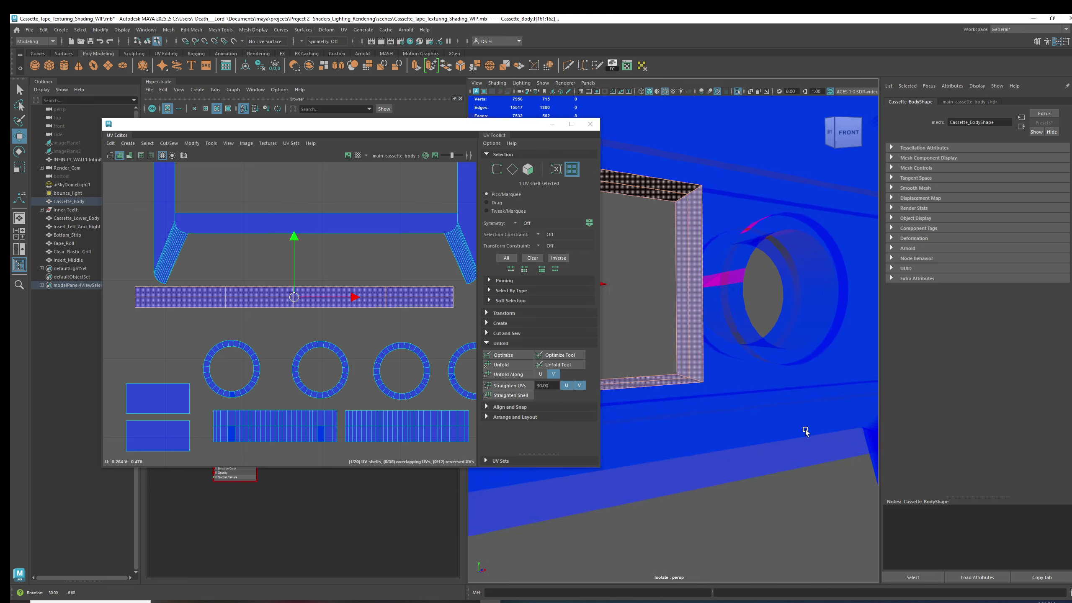
alt+right_drag(807, 432, 697, 363)
alt+drag(697, 366, 799, 430)
key(ctrl+1)
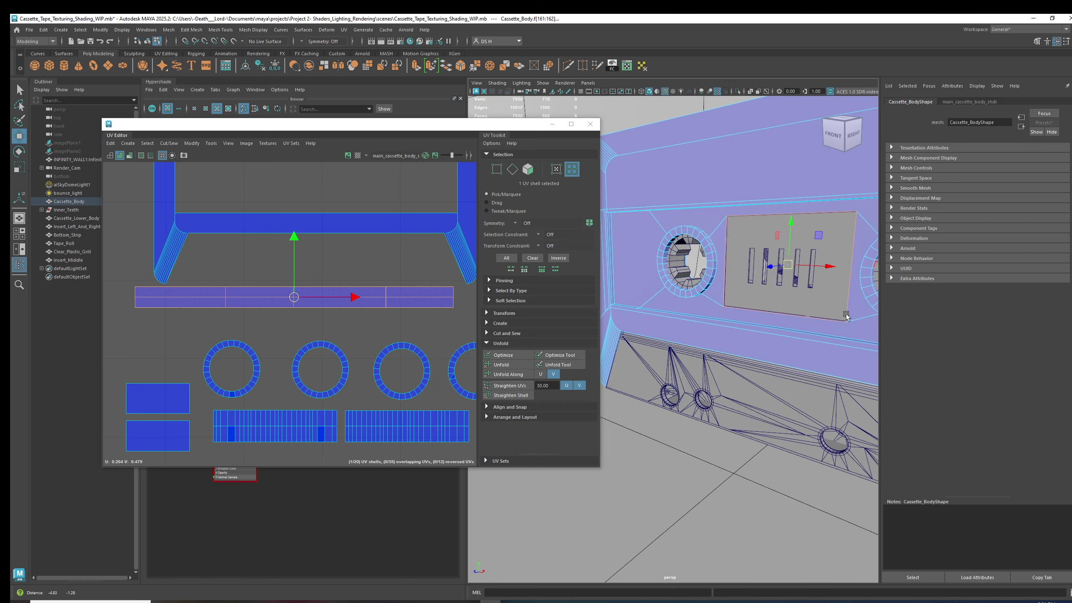
Clear the UV shell selection and reselect the whole cassette body as an object
click(709, 513)
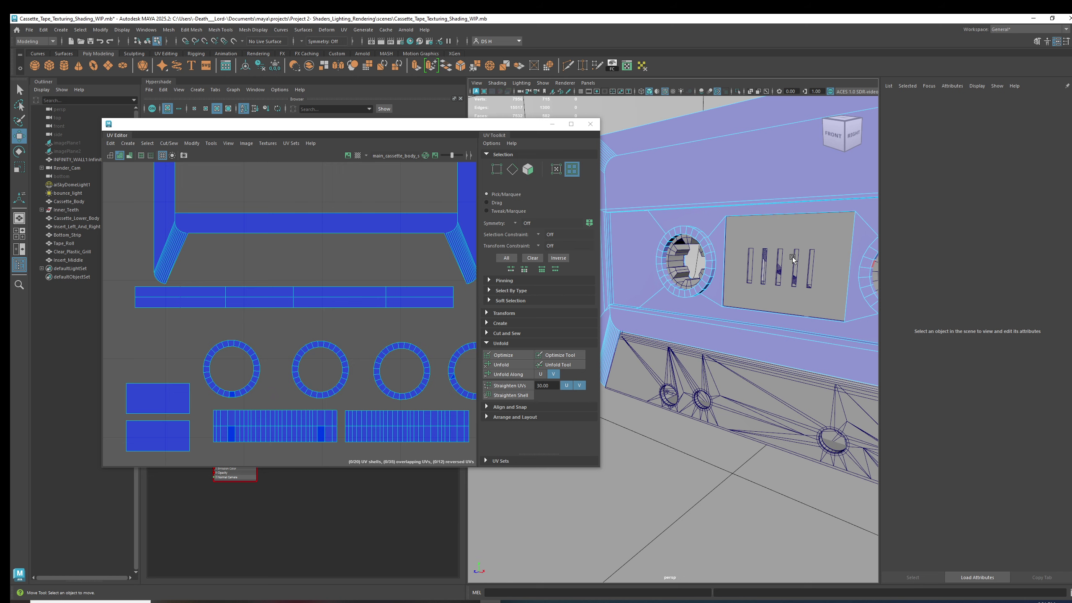
scroll(793, 256, down, 10)
click(695, 318)
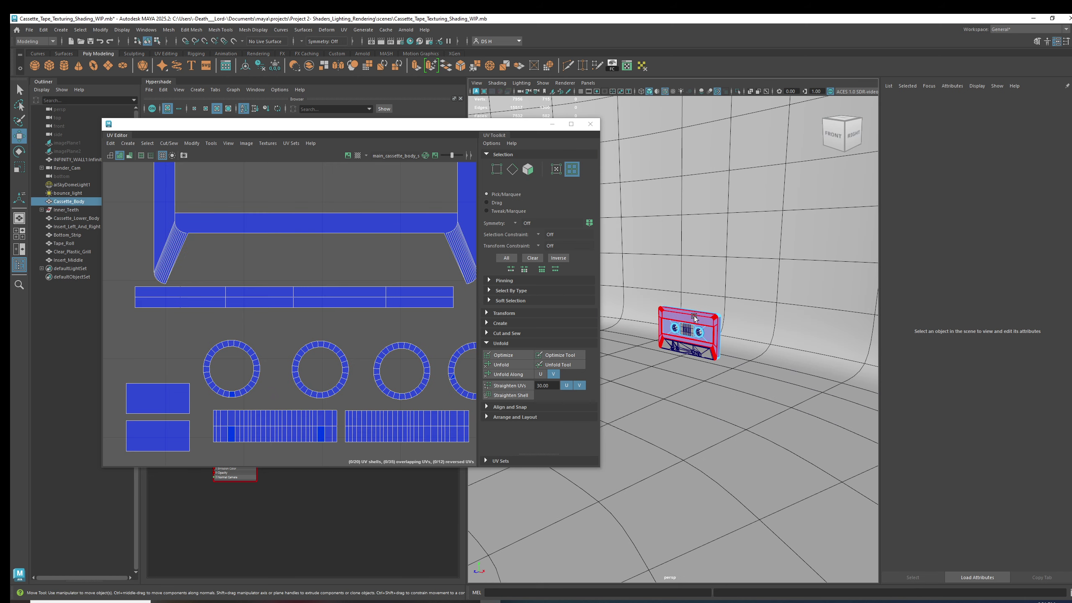
right_drag(695, 318, 733, 291)
alt+drag(717, 338, 792, 368)
scroll(792, 368, up, 3)
click(814, 439)
scroll(814, 438, up, 4)
alt+middle_drag(794, 314, 759, 349)
scroll(789, 348, up, 4)
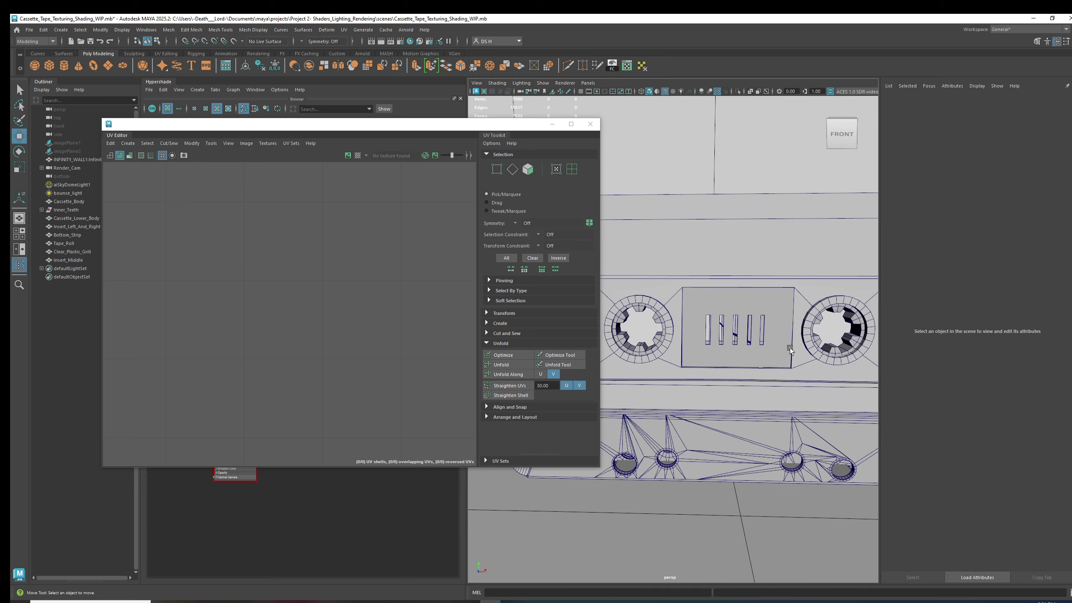
alt+drag(692, 325, 765, 330)
click(765, 275)
alt+right_drag(322, 316, 321, 315)
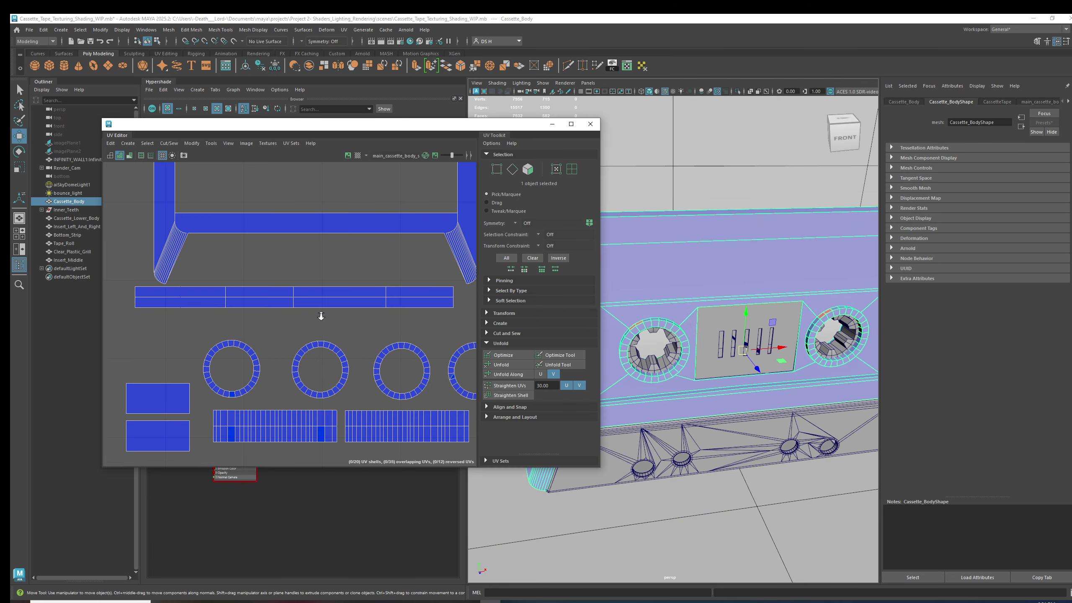
Select the upper of the two small rectangular UV shells and locate its faces on the cassette body
scroll(321, 316, down, 4)
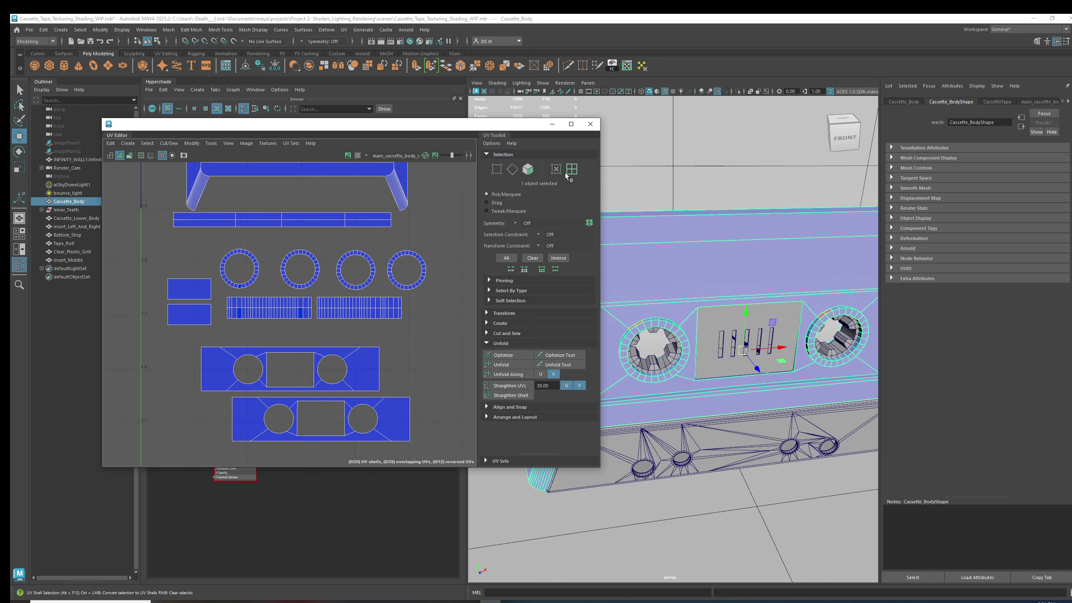
click(571, 169)
click(197, 290)
alt+drag(772, 461, 769, 443)
key(4)
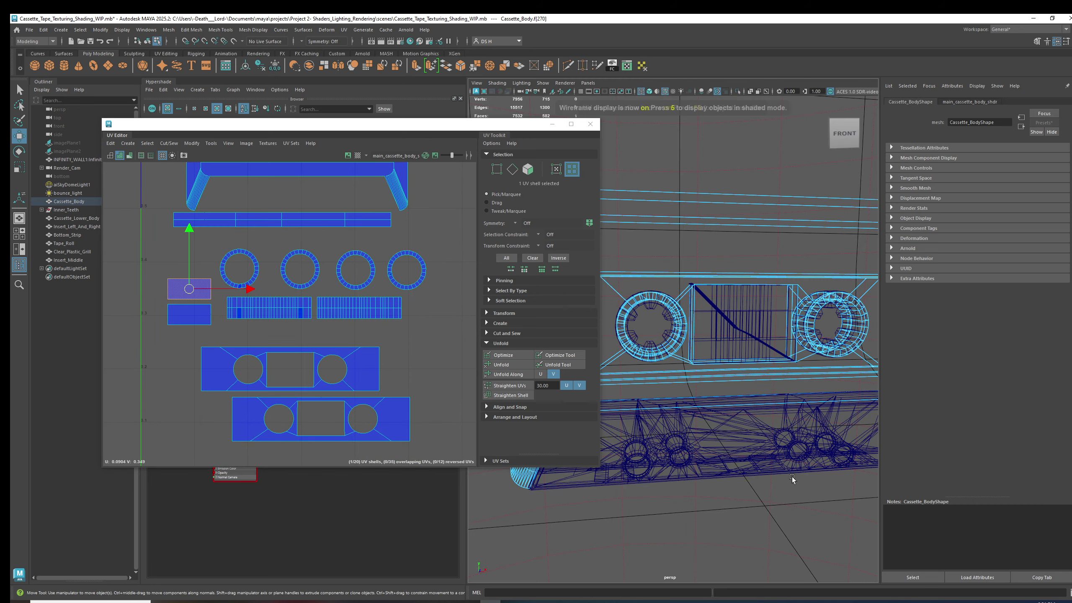
alt+middle_drag(793, 480, 850, 357)
alt+right_drag(850, 357, 701, 397)
alt+drag(816, 399, 818, 359)
key(5)
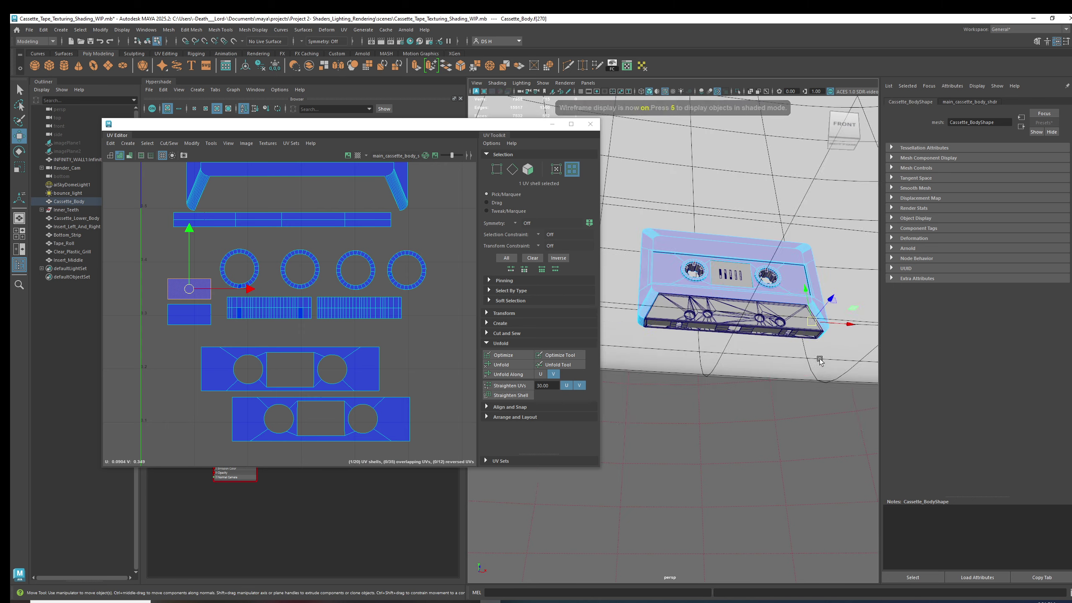
alt+middle_drag(818, 359, 679, 343)
alt+right_drag(680, 343, 658, 266)
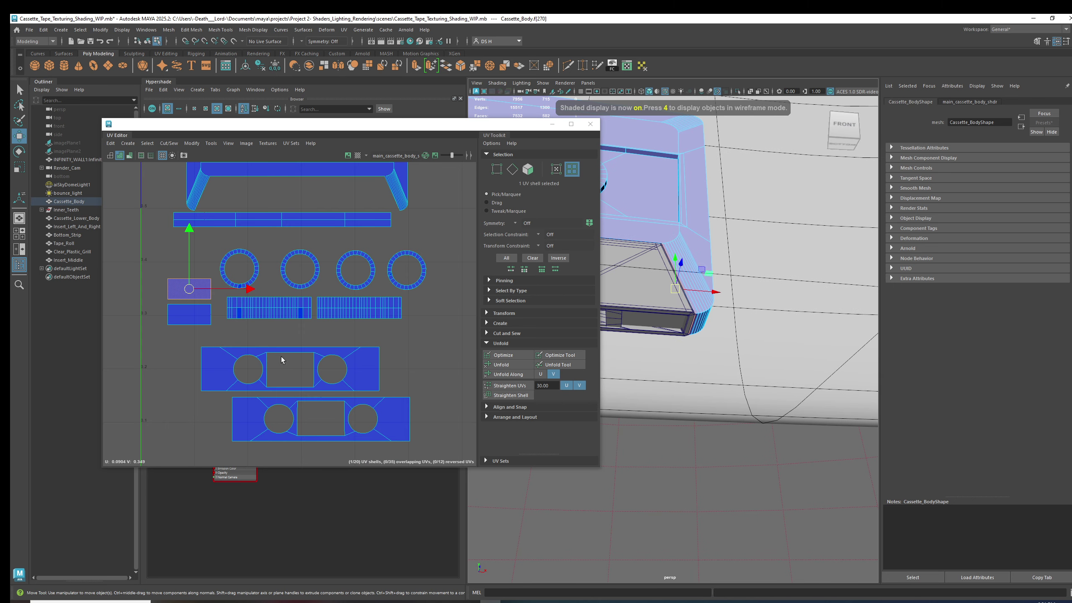
Try enlarging the uppermost large frame shell uniformly in the UV layout, and undo the scaling
scroll(393, 291, down, 5)
scroll(400, 282, down, 2)
alt+middle_drag(291, 261, 282, 312)
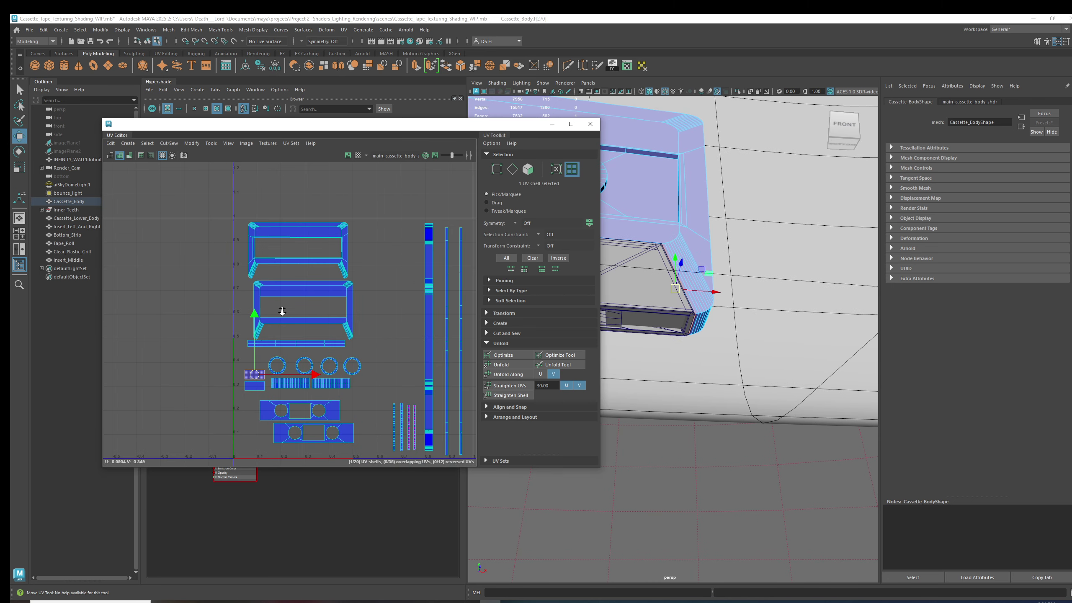
alt+middle_drag(354, 305, 343, 275)
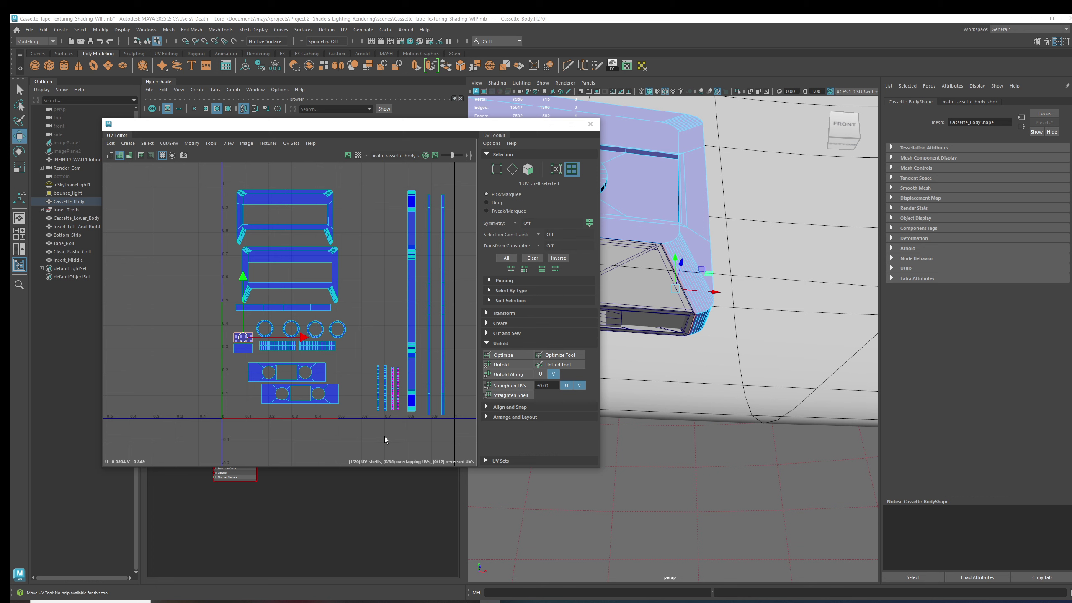
click(285, 219)
key(r)
drag(282, 217, 306, 212)
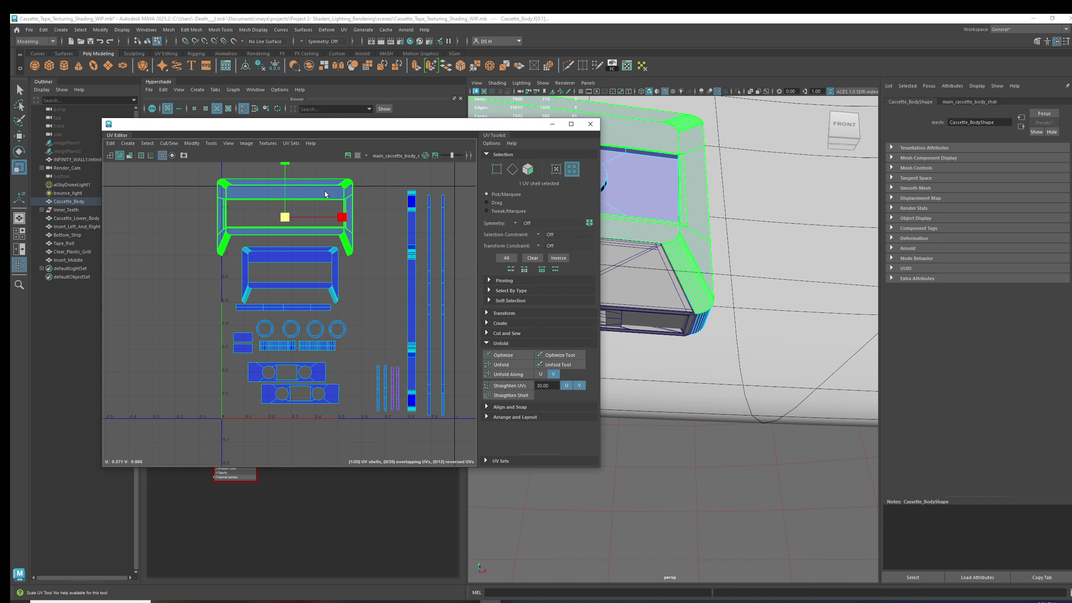
key(ctrl+z)
key(w)
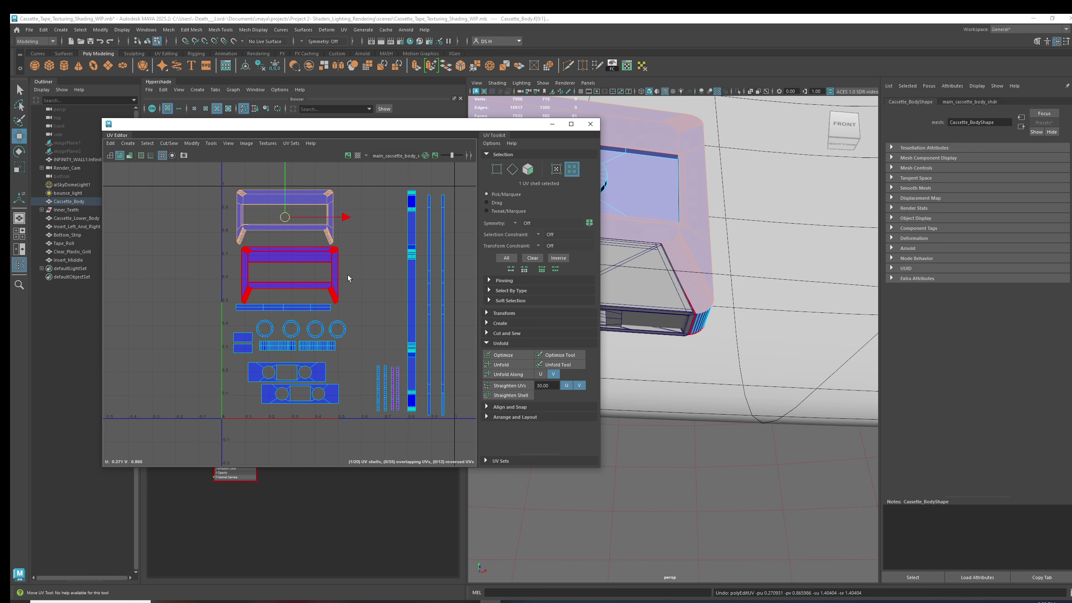
Scale all the cassette body's UV shells up slightly and uniformly to fill more of the UV tile, and clear the selection
scroll(362, 273, down, 2)
drag(159, 181, 487, 385)
key(r)
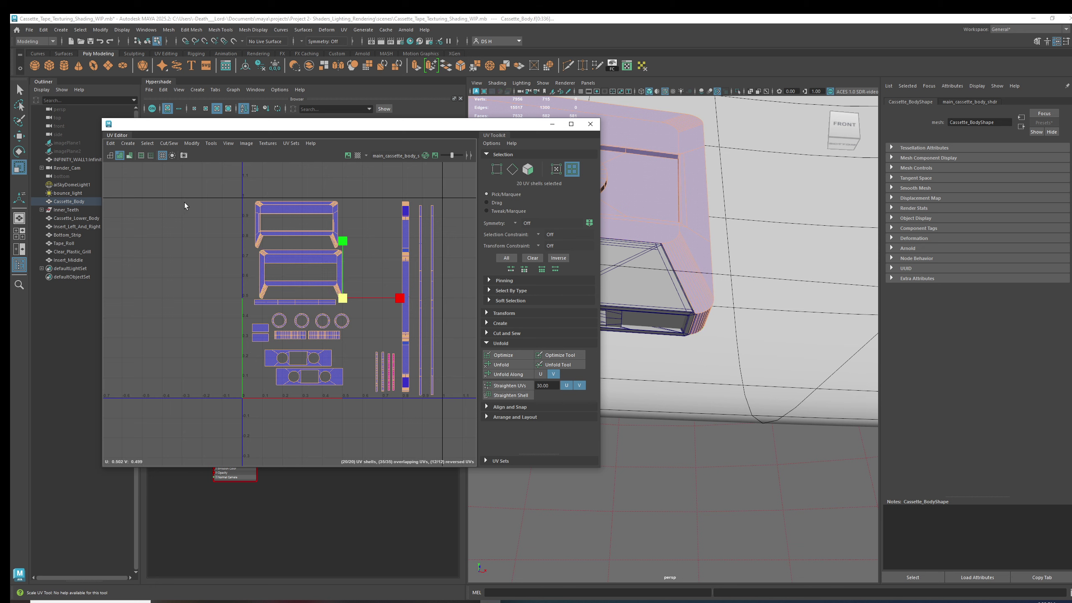
alt+middle_drag(316, 273, 295, 276)
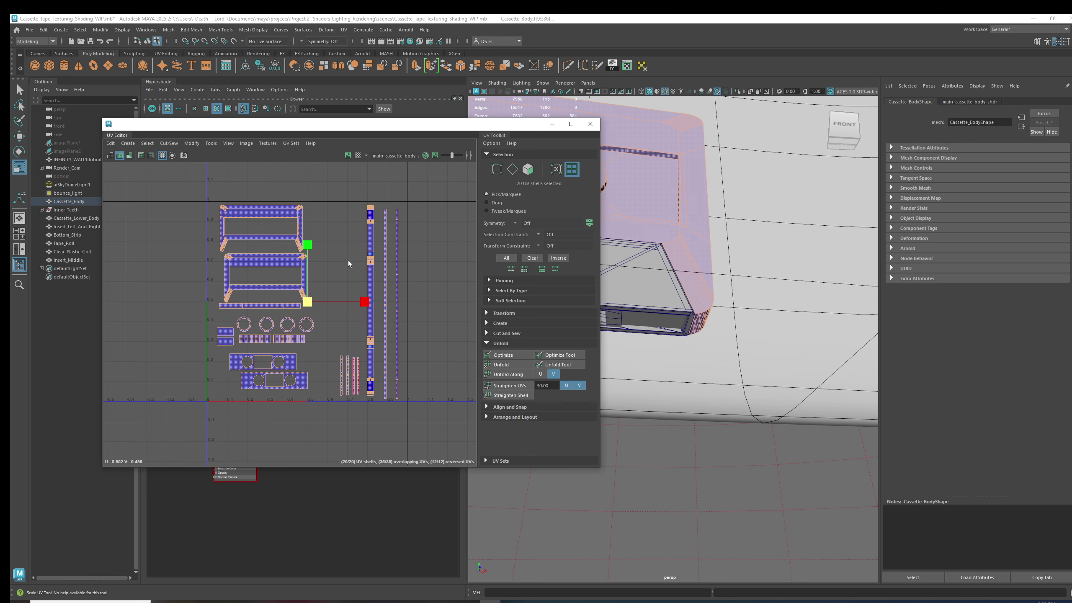
alt+right_drag(258, 249, 342, 273)
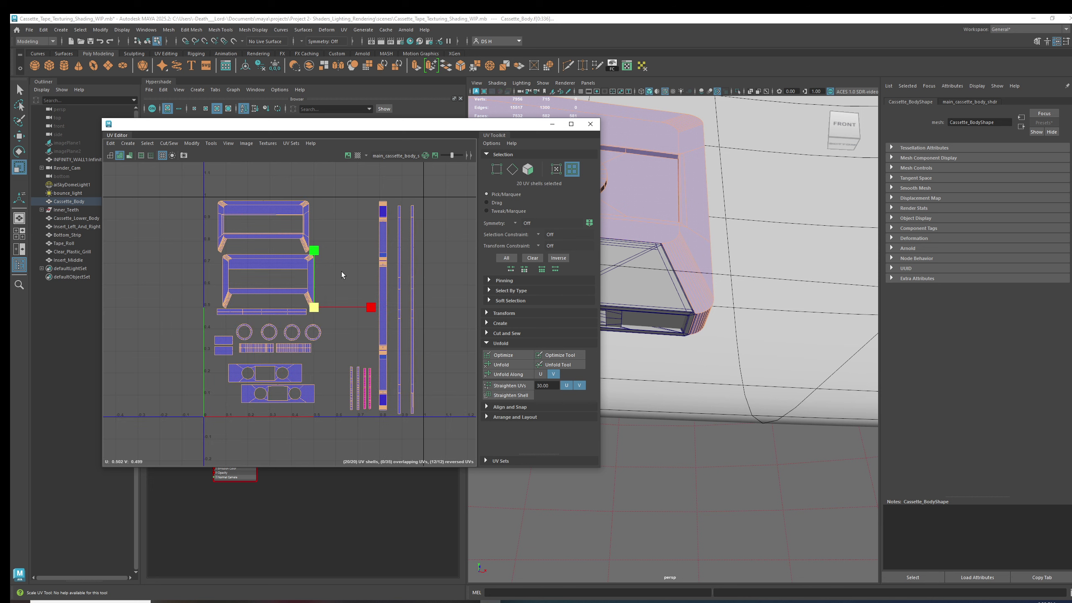
alt+middle_drag(328, 268, 296, 259)
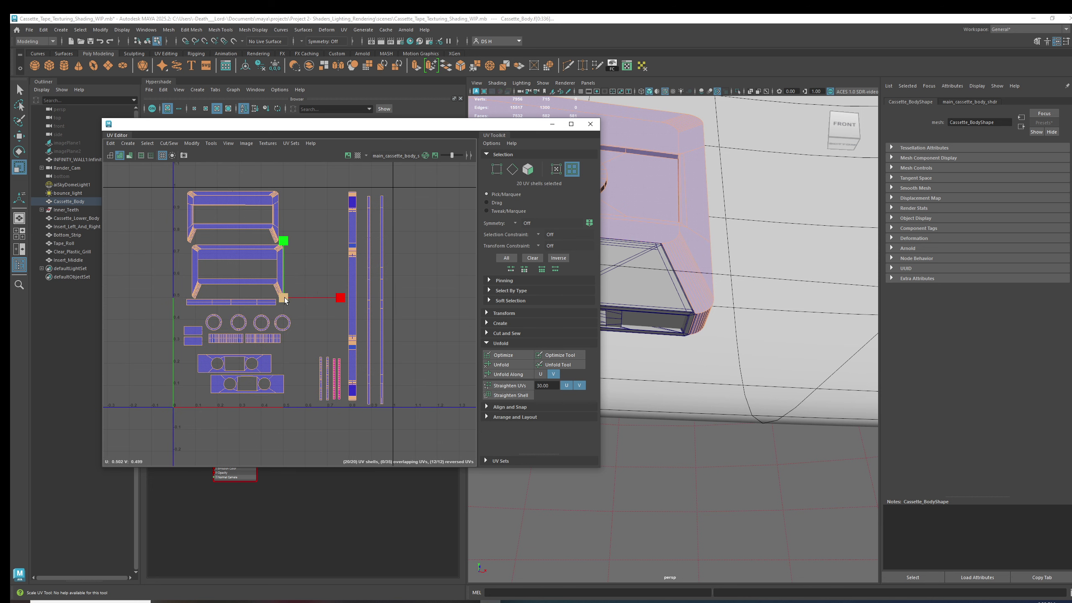
drag(285, 300, 287, 303)
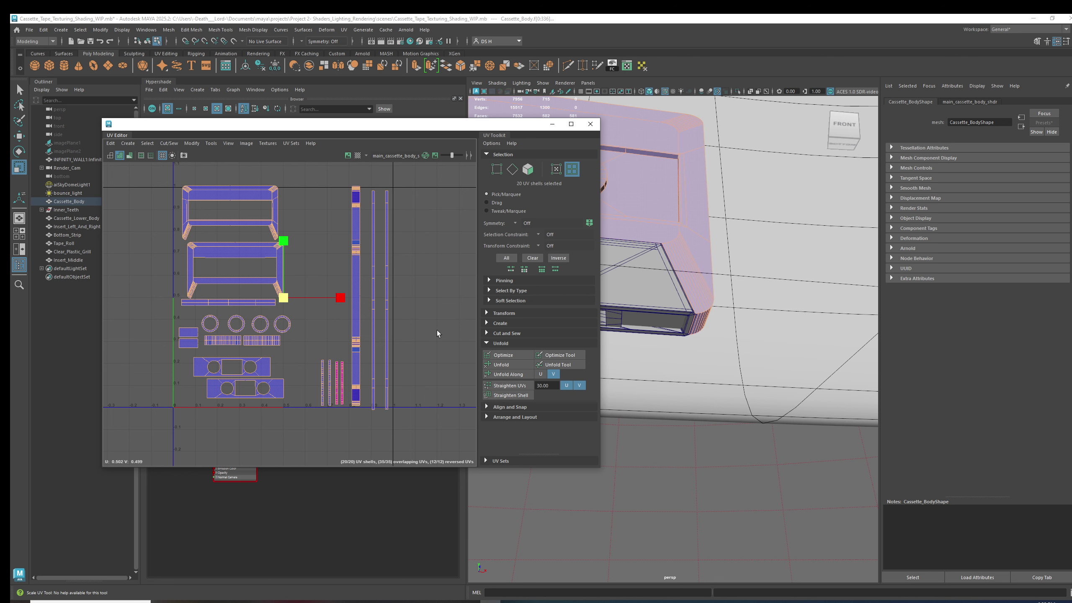
click(424, 355)
Move the uppermost large frame shell slightly down and to the right, closer above the second frame shell
click(249, 194)
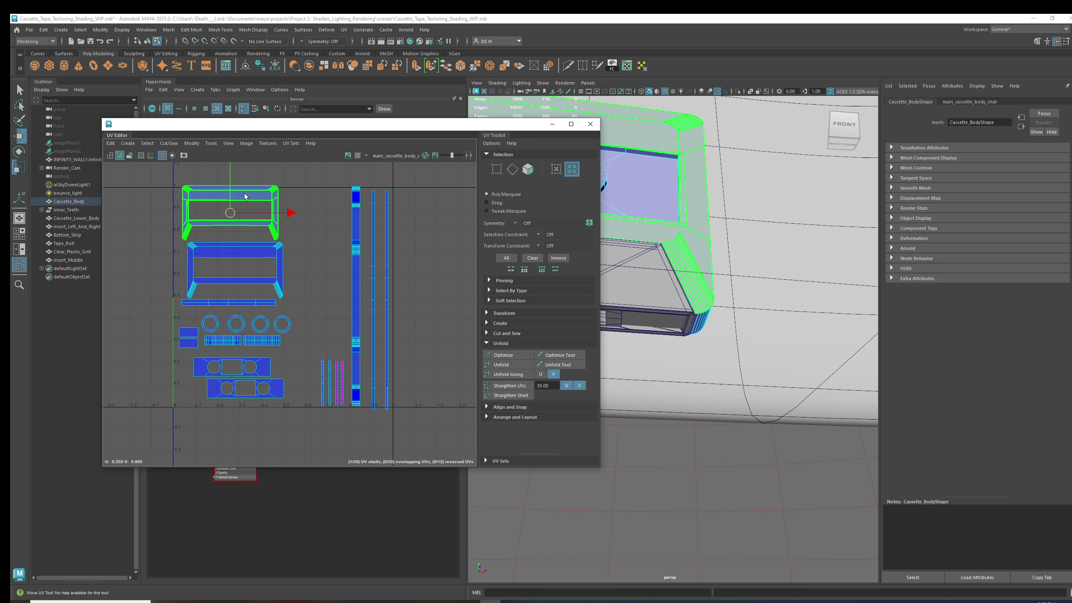
key(w)
drag(229, 209, 234, 215)
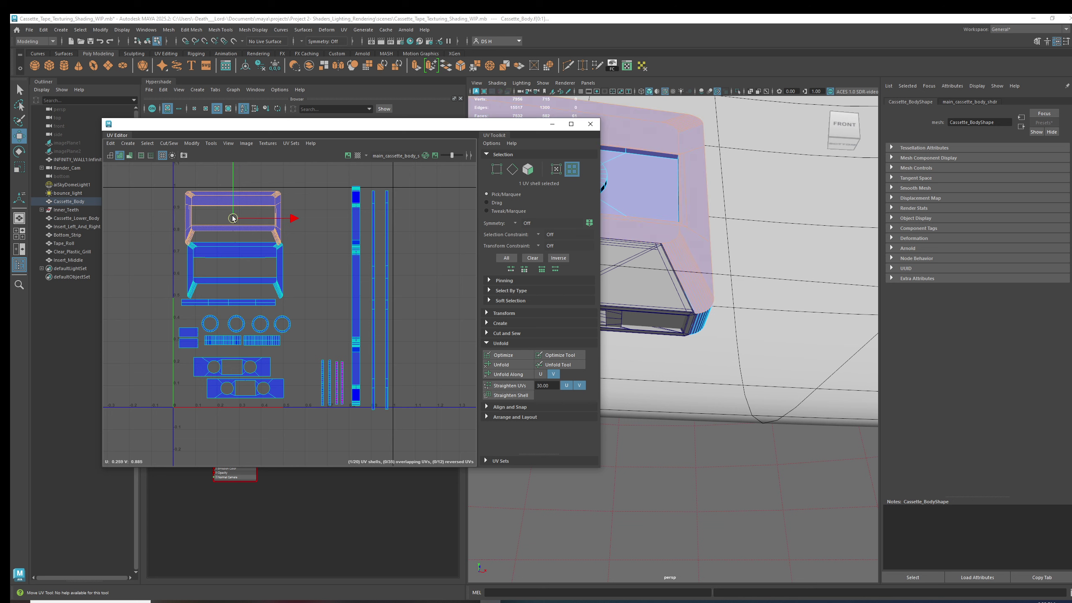
Add the second large frame shell to the selection and align both shells on their horizontal centres
shift+click(217, 256)
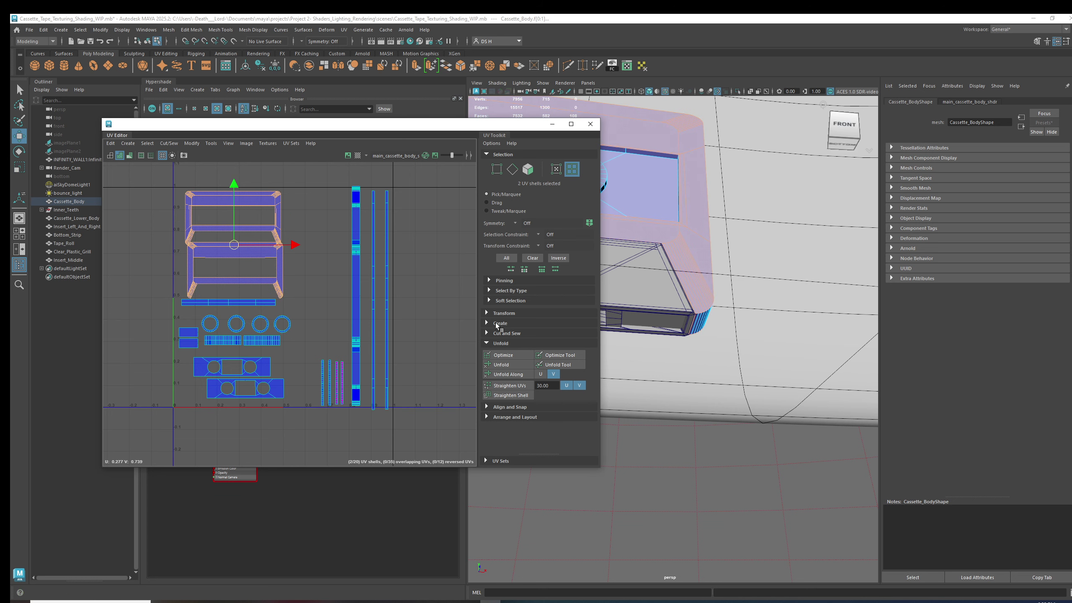
click(504, 313)
scroll(544, 349, down, 5)
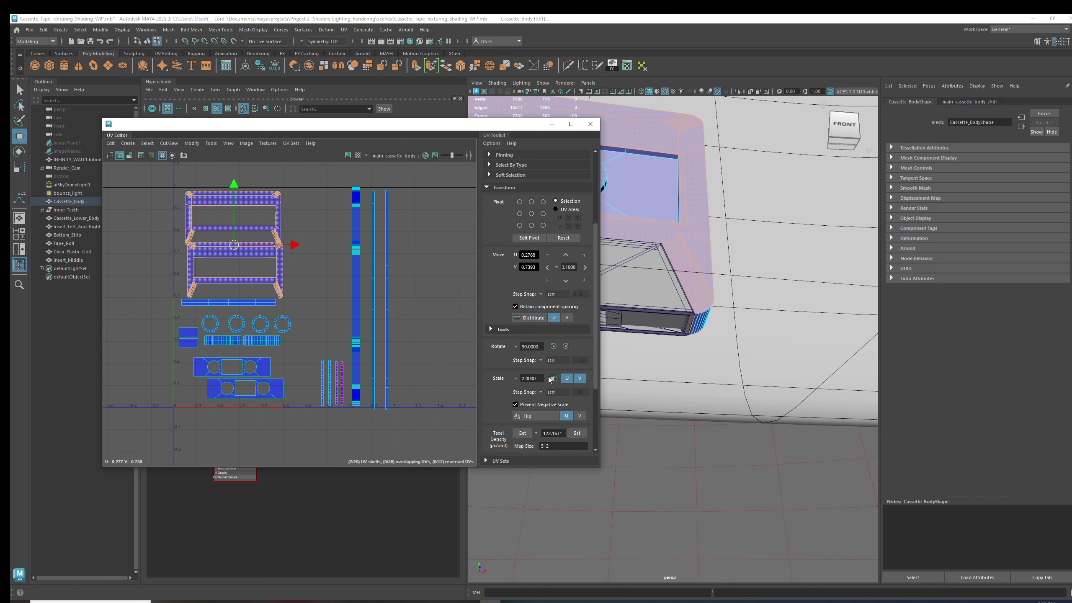
click(549, 372)
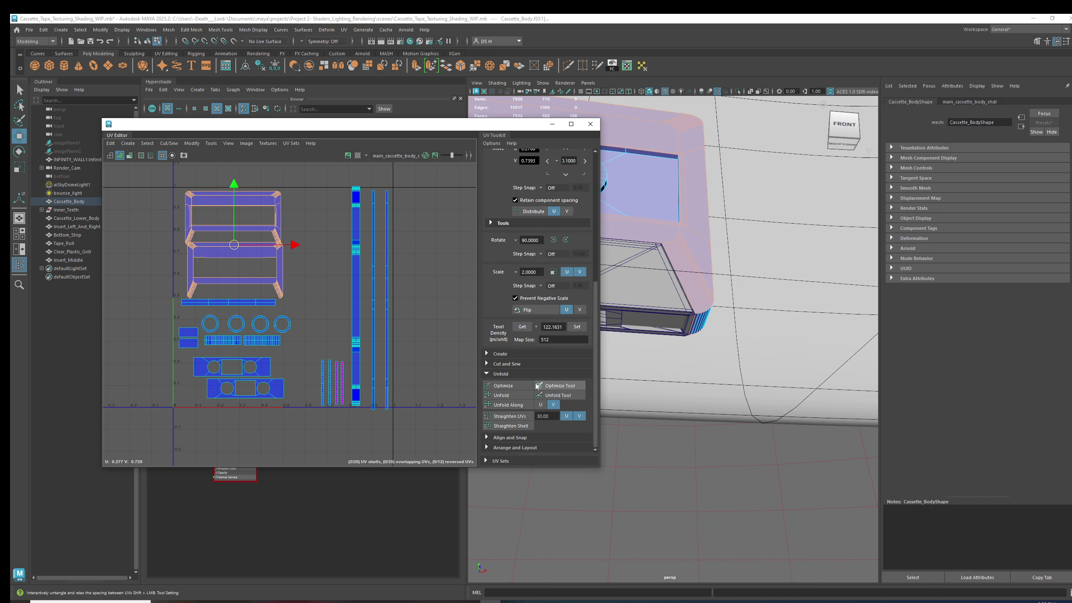
scroll(504, 245, up, 5)
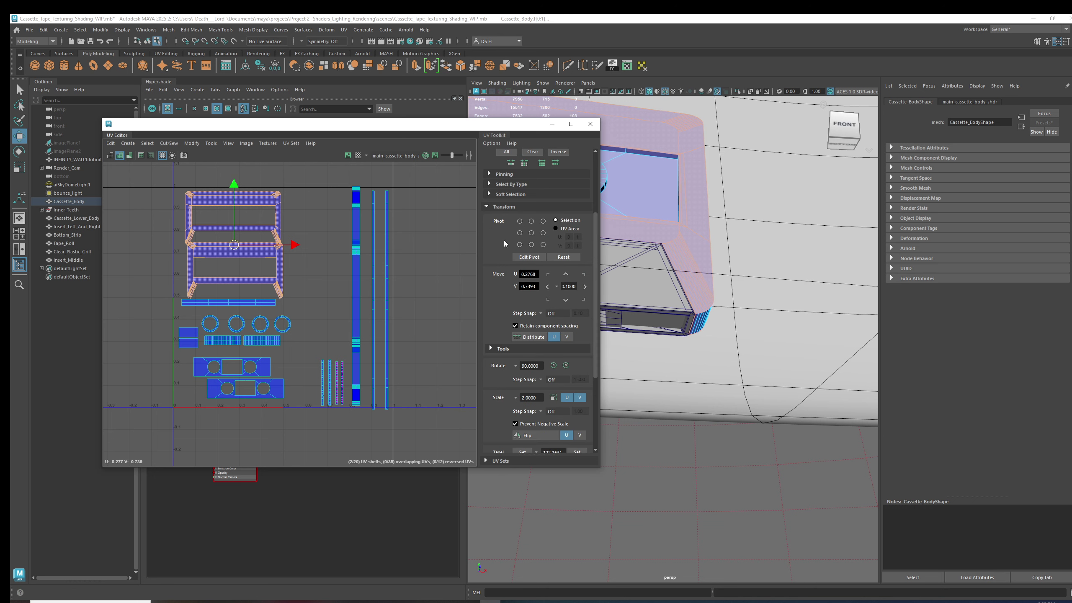
click(509, 207)
click(514, 407)
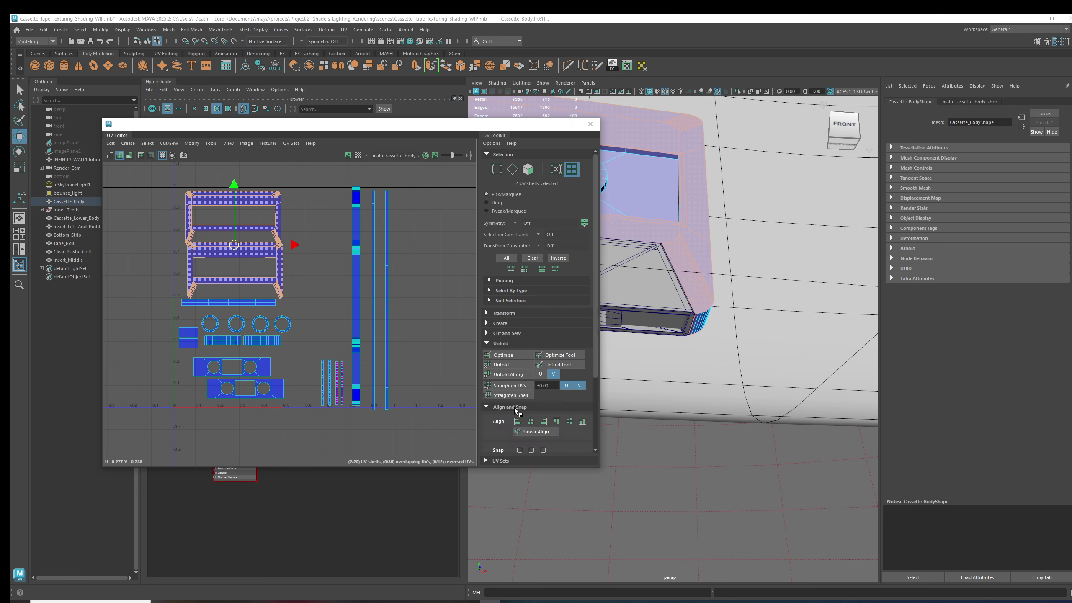
click(530, 328)
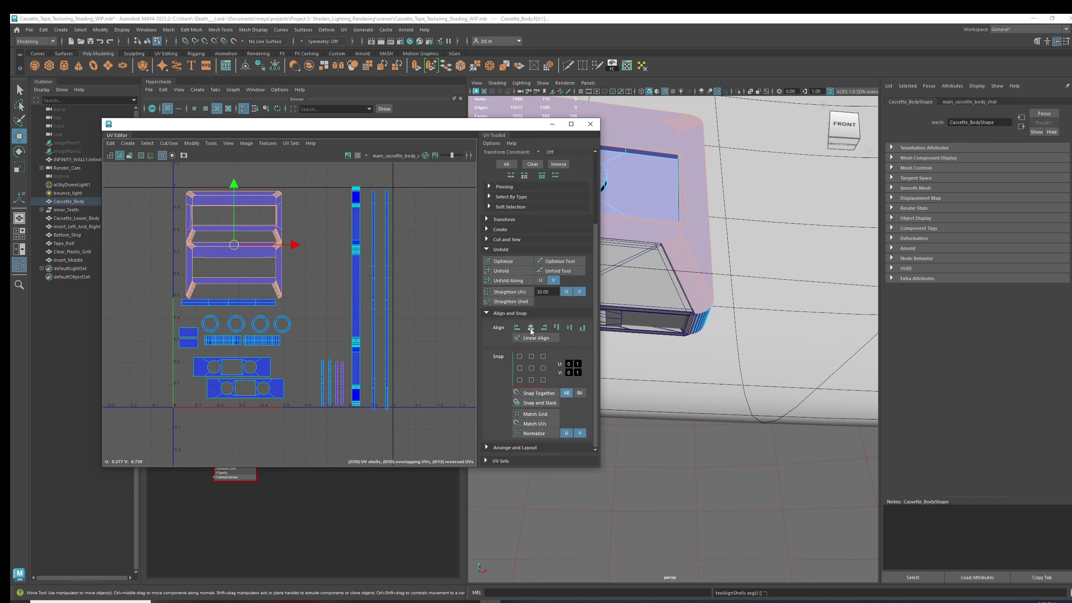
alt+right_drag(168, 253, 313, 255)
click(365, 291)
Shift the upper frame shell slightly up and the lower one down to leave a small gap between them
click(312, 180)
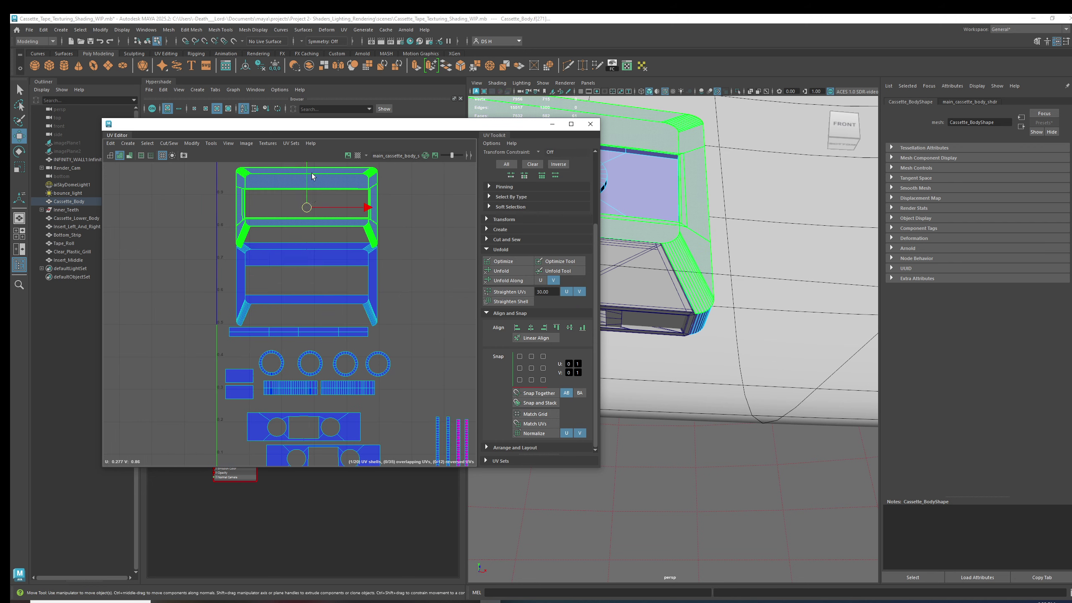
alt+middle_drag(313, 180, 305, 244)
drag(297, 212, 298, 210)
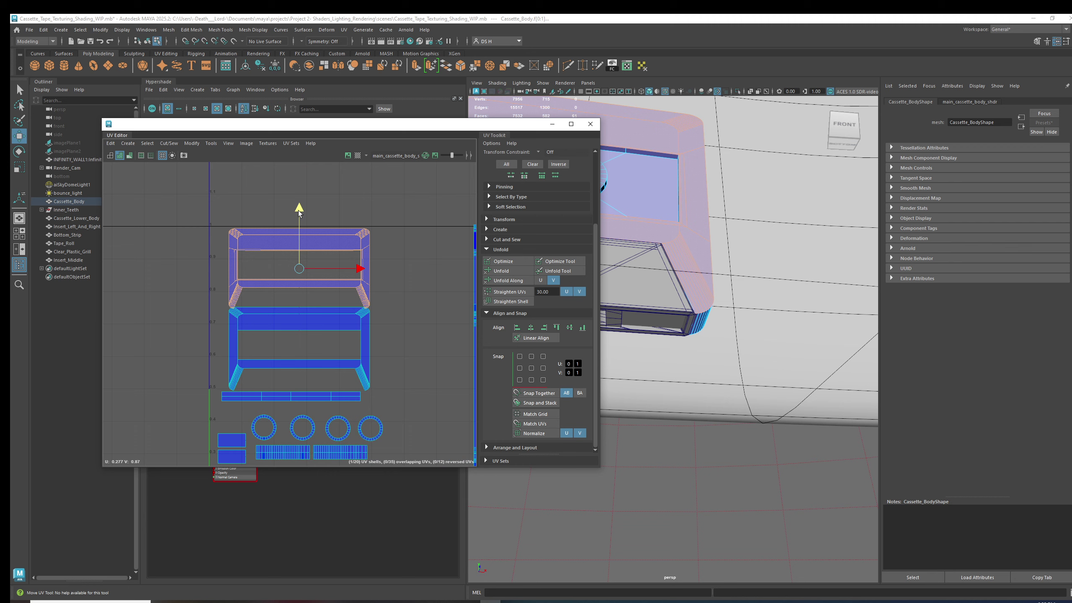
click(294, 317)
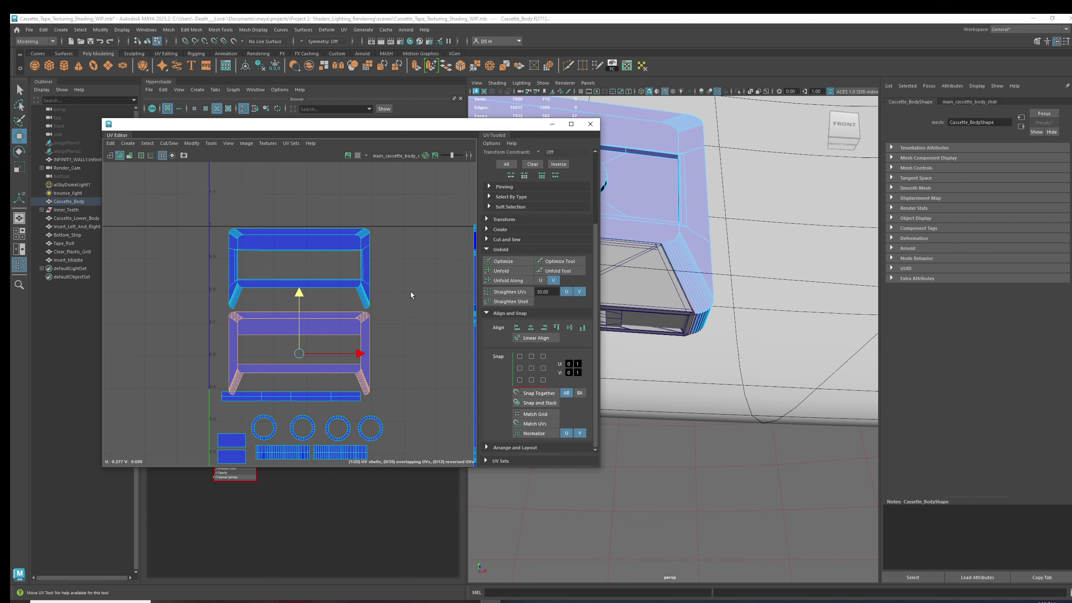
click(410, 292)
Select the long thin strip shell together with both large frame shells and align them on their horizontal centres
alt+middle_drag(317, 392, 292, 291)
click(293, 293)
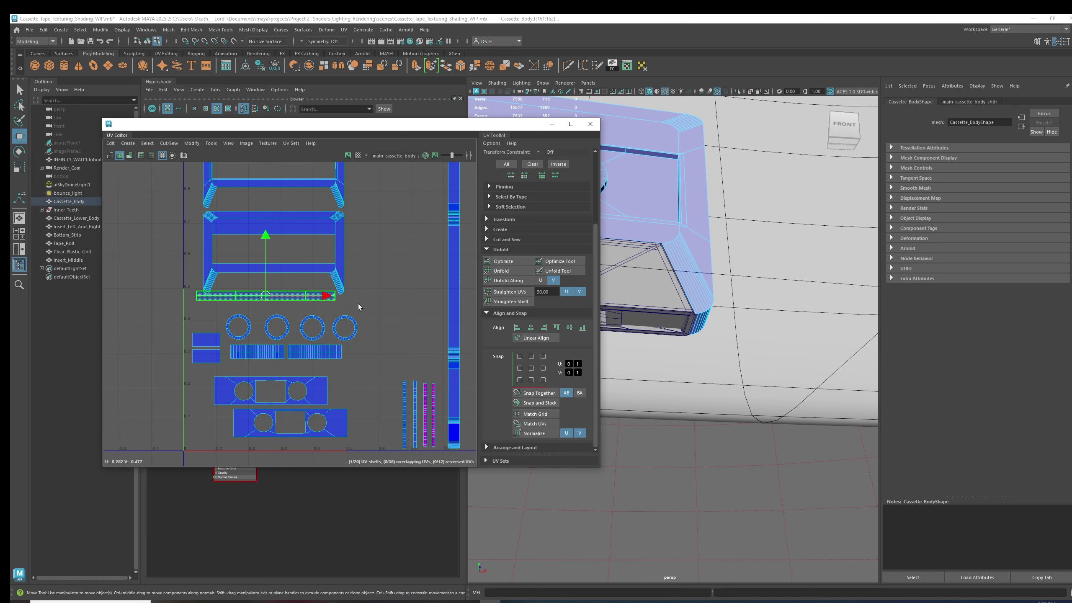
shift+click(330, 225)
shift+click(318, 184)
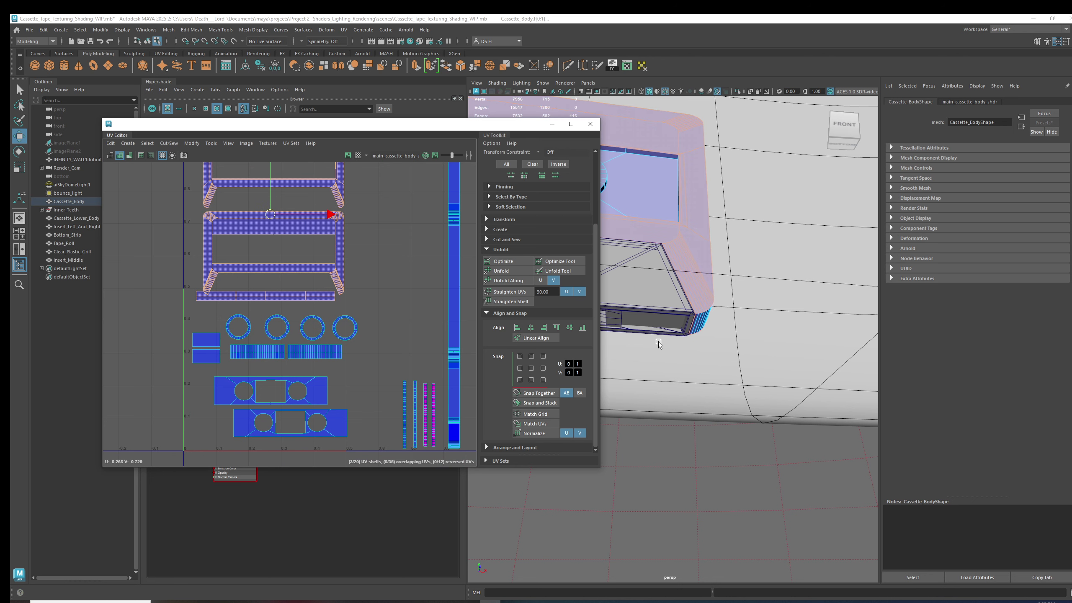
click(531, 328)
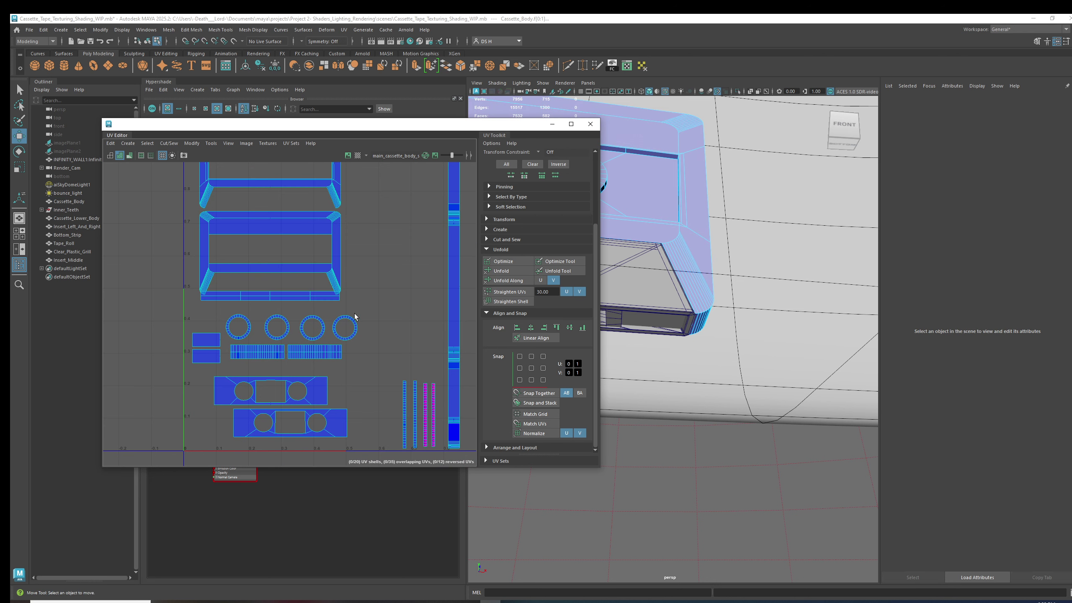
Move the thin strip shell down so it sits clear below the lower frame shell
click(285, 293)
drag(269, 233, 273, 241)
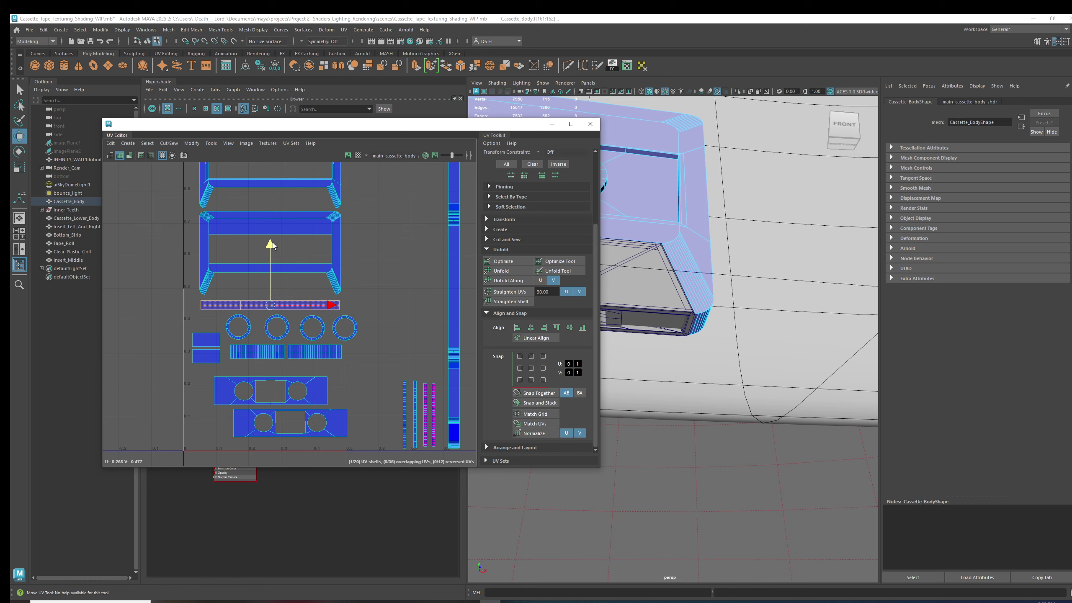
click(387, 278)
Locate the thin strip shell's faces on the cassette body, comparing wireframe and shaded display
click(324, 306)
scroll(783, 259, down, 5)
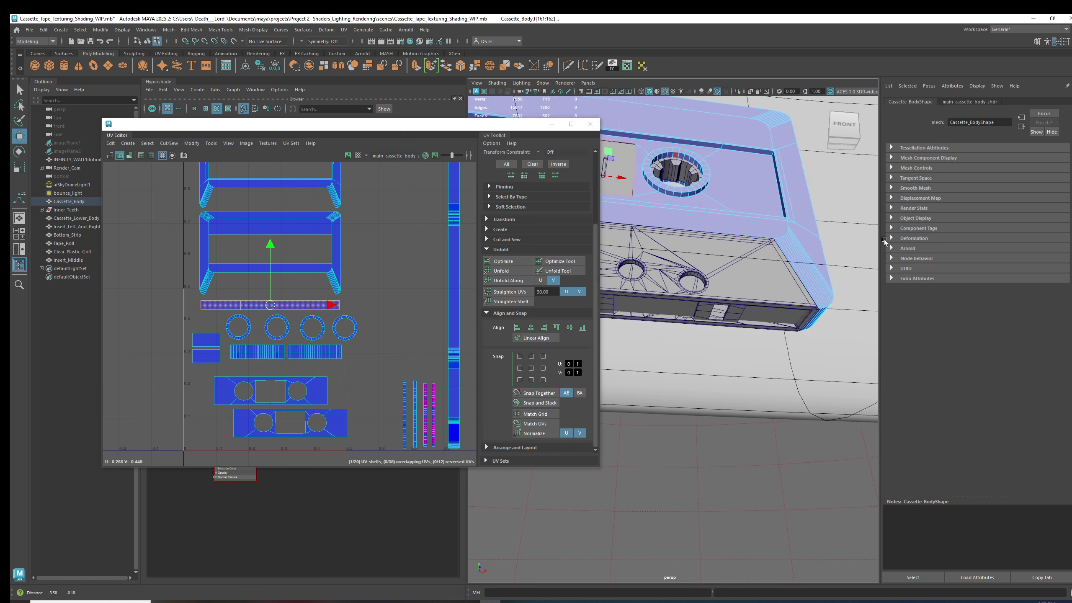
key(4)
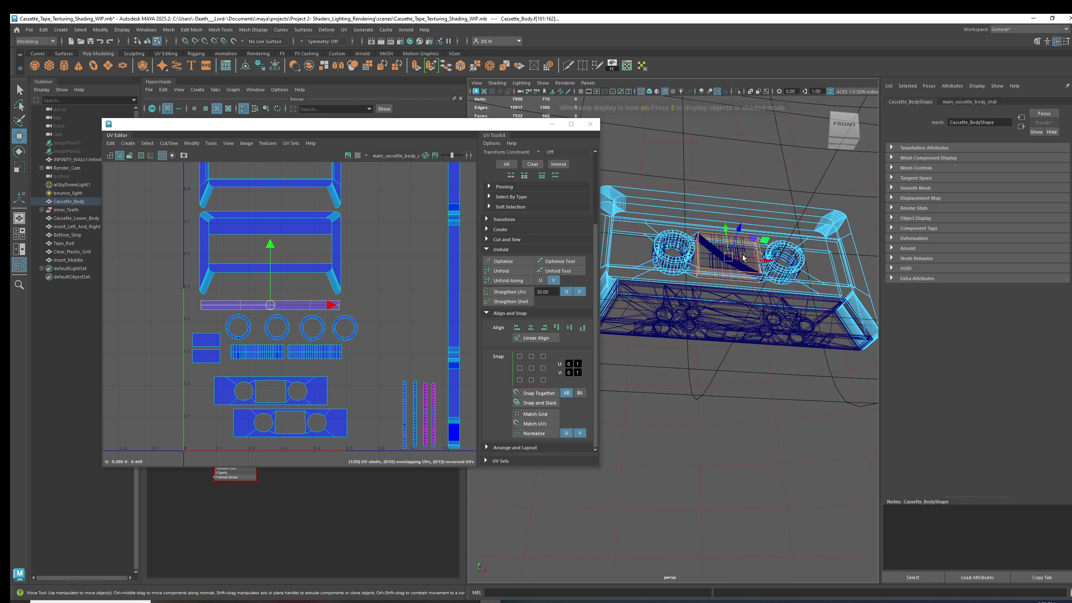
key(5)
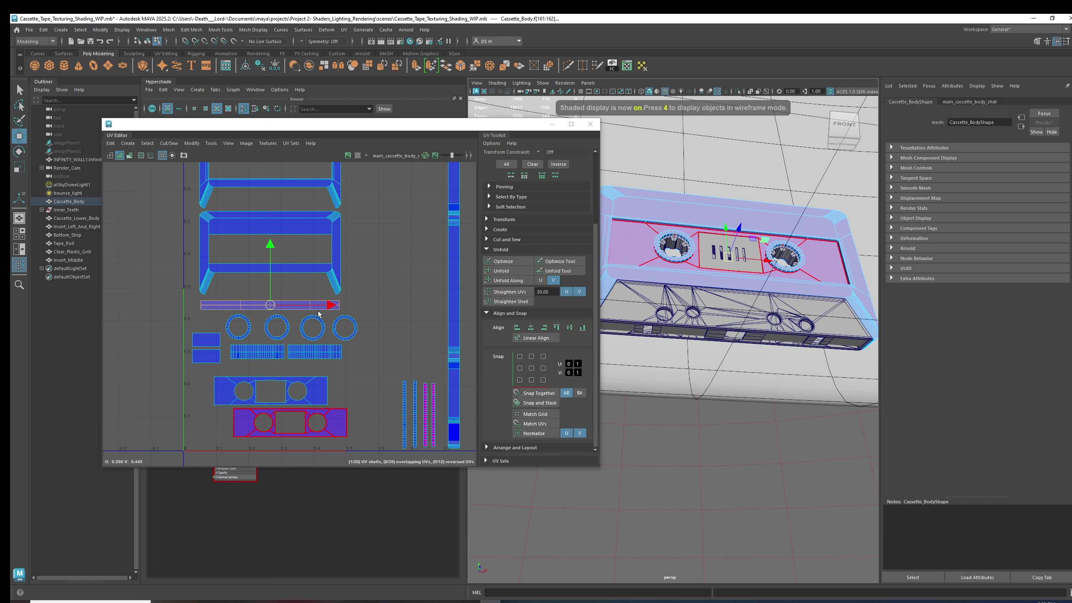
Scale the thin strip shell down uniformly so it is narrower than the frame shells, and clear the selection
key(r)
drag(270, 306, 271, 275)
key(w)
click(354, 254)
scroll(354, 253, down, 2)
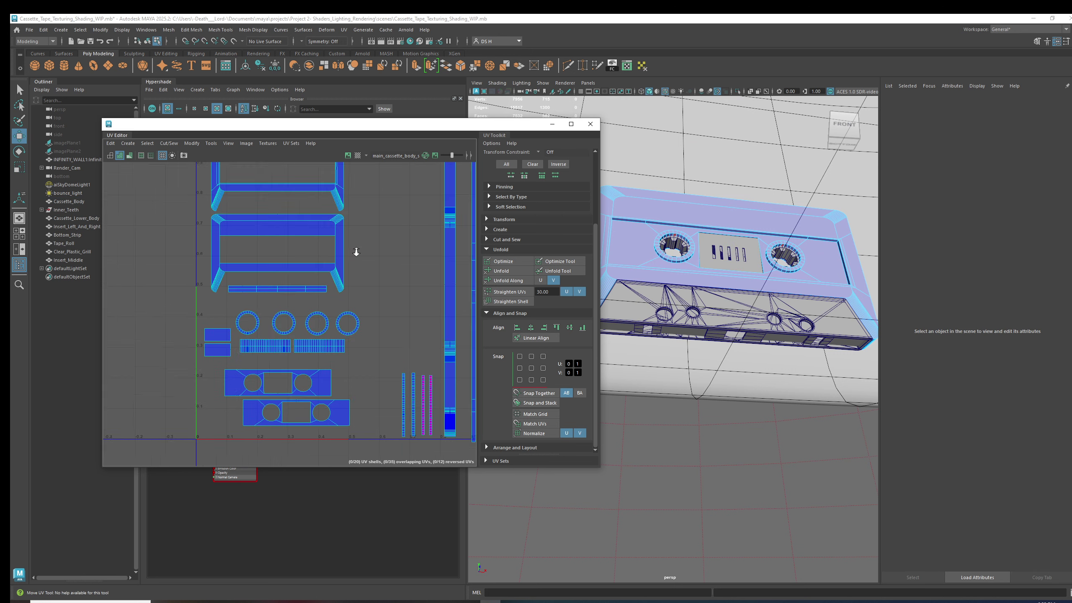
Select the four ring shells, examine their faces around the reel holes up close, and display the model with textures
alt+middle_drag(382, 251, 374, 273)
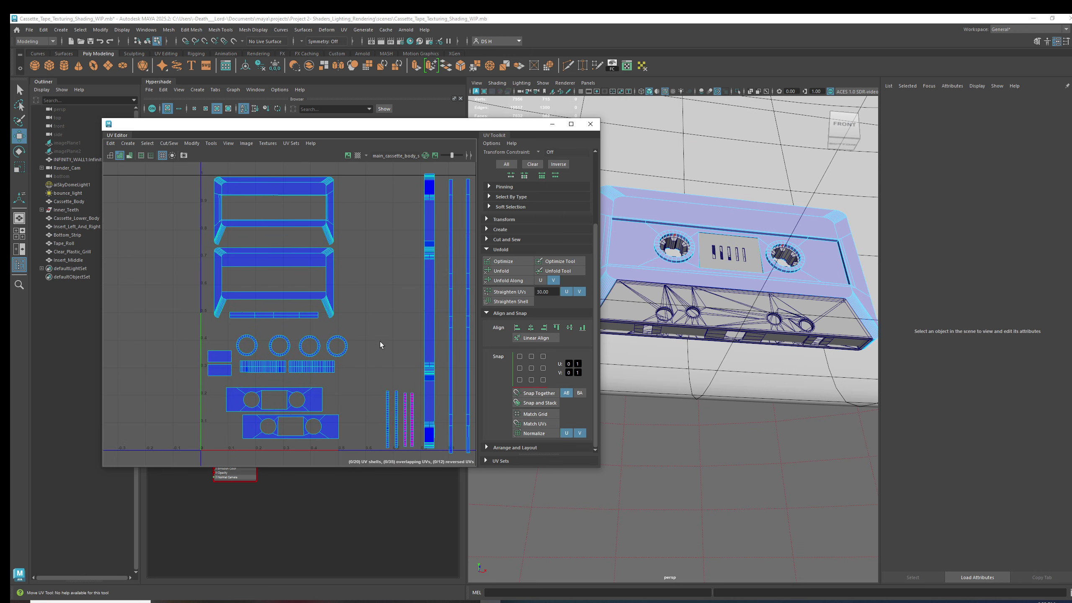
drag(381, 357, 381, 358)
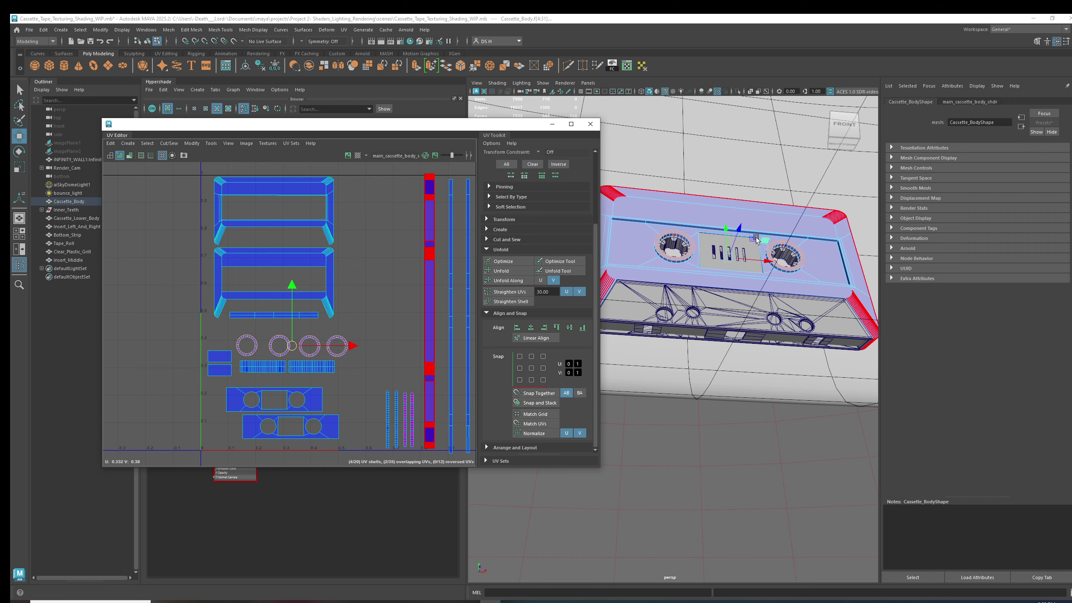
key(f)
scroll(677, 283, up, 2)
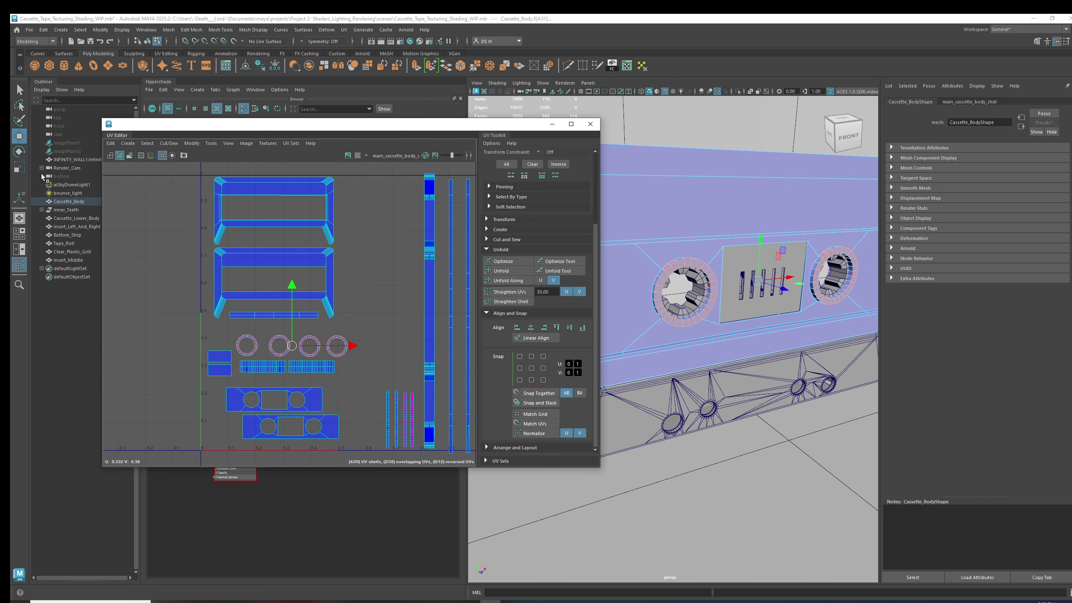
click(670, 143)
key(6)
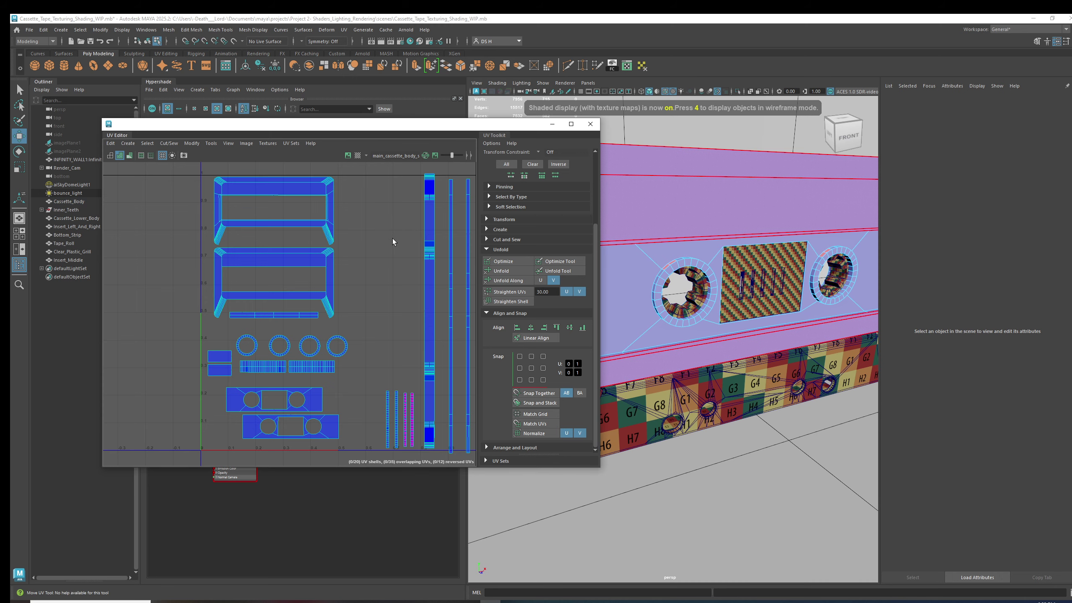
Select the upper of the two panel shells with round holes and examine its faces on the cassette in shaded display
click(314, 404)
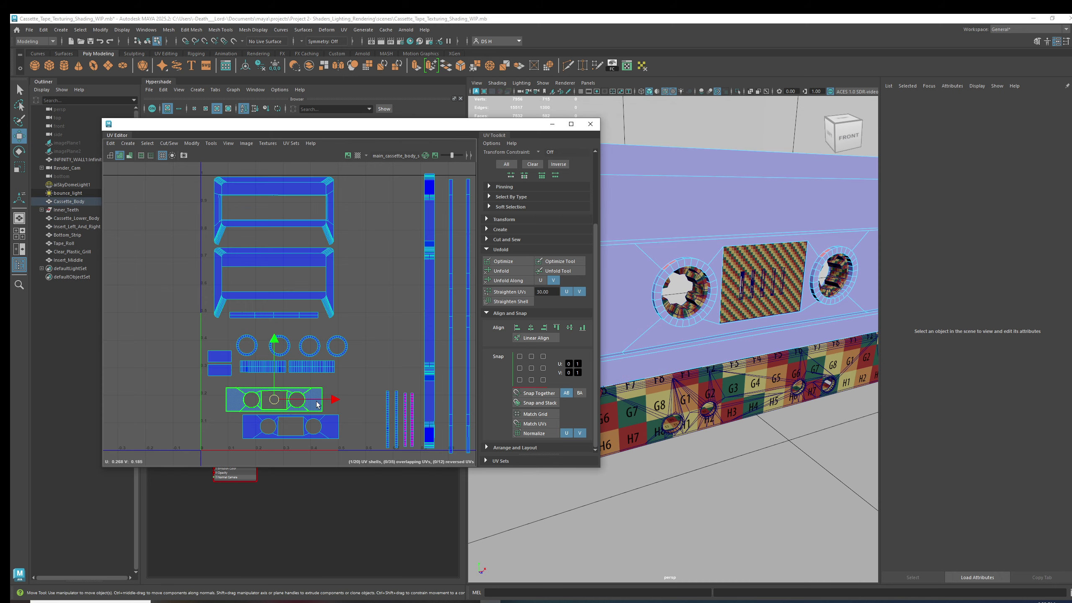
mouse_move(766, 338)
alt+mouse_down()
mouse_move(750, 330)
mouse_move(824, 315)
mouse_move(864, 400)
mouse_move(734, 320)
alt+mouse_up()
key(4)
key(6)
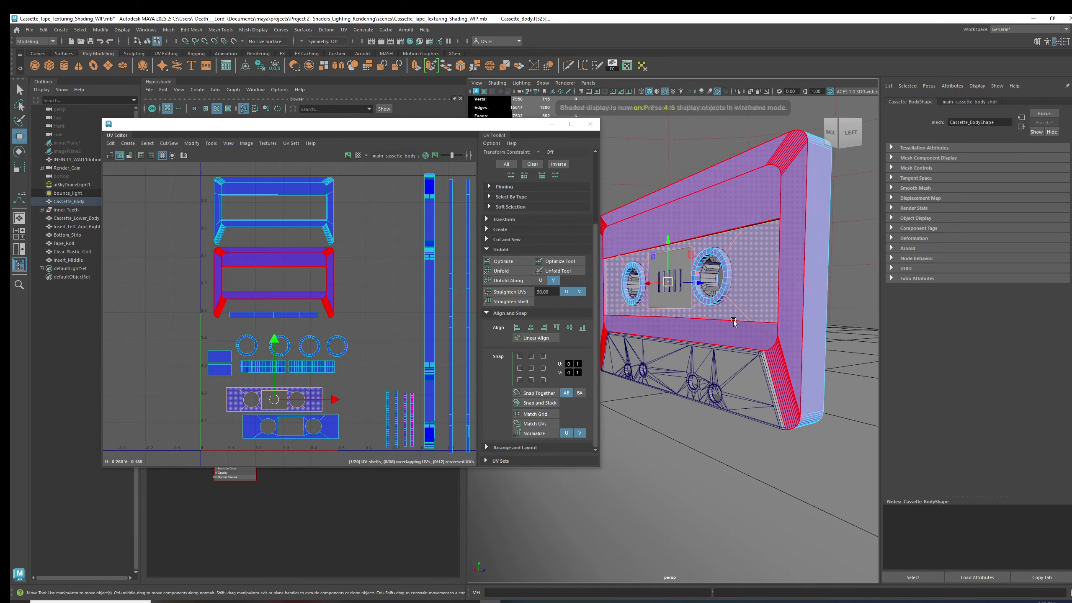
scroll(763, 270, up, 3)
key(5)
mouse_move(676, 270)
alt+mouse_down()
mouse_move(647, 296)
mouse_move(683, 280)
alt+mouse_up()
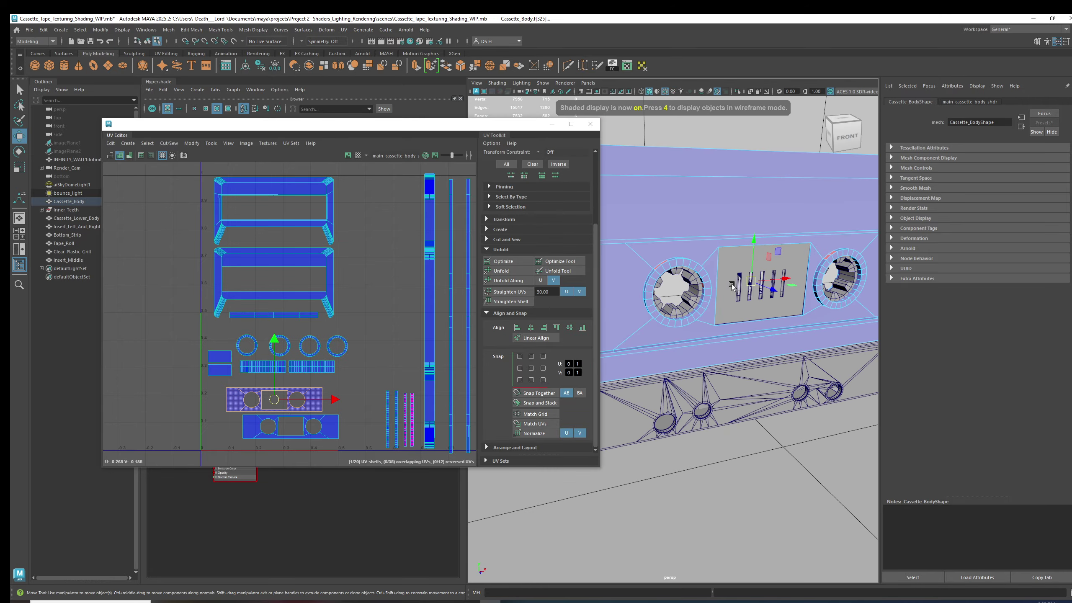
alt+right_drag(729, 282, 692, 282)
scroll(337, 333, down, 1)
Add the lower holed panel shell to the selection, align both panel shells on their horizontal centres, and clear the selection
alt+middle_drag(334, 394, 315, 328)
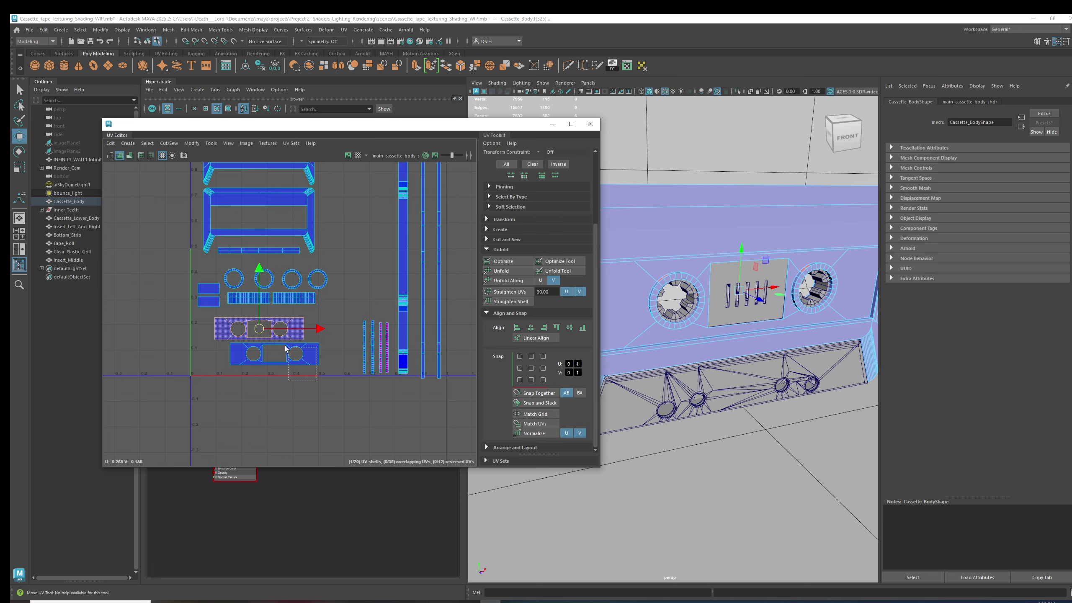
shift+click(303, 356)
click(528, 328)
click(303, 422)
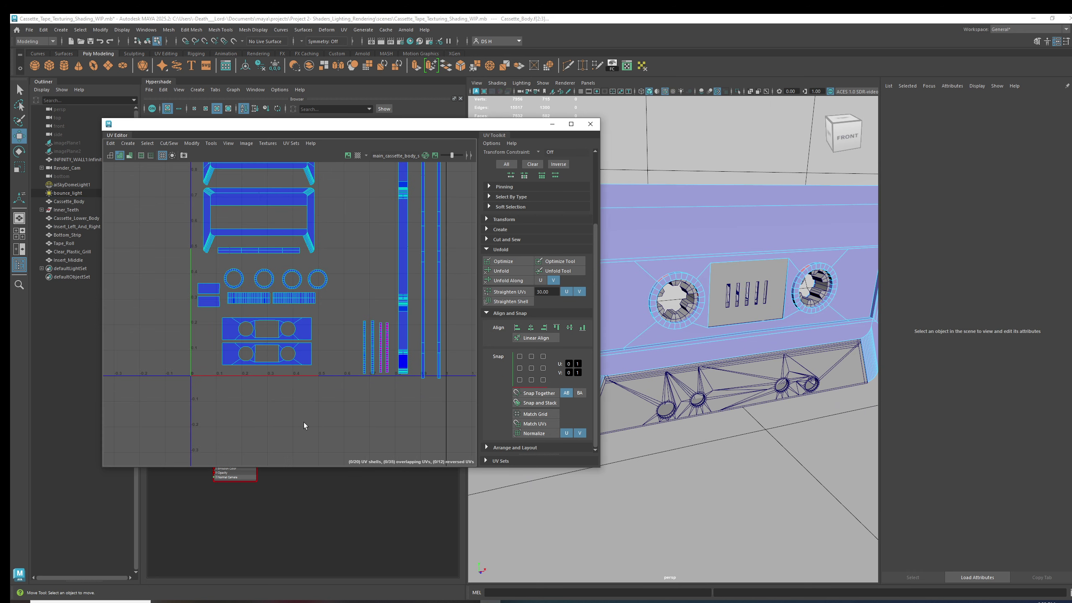
Select both large frame shells and the thin strip shell and move them down together slightly in the UV tile
alt+middle_drag(318, 312, 347, 382)
drag(265, 220, 385, 322)
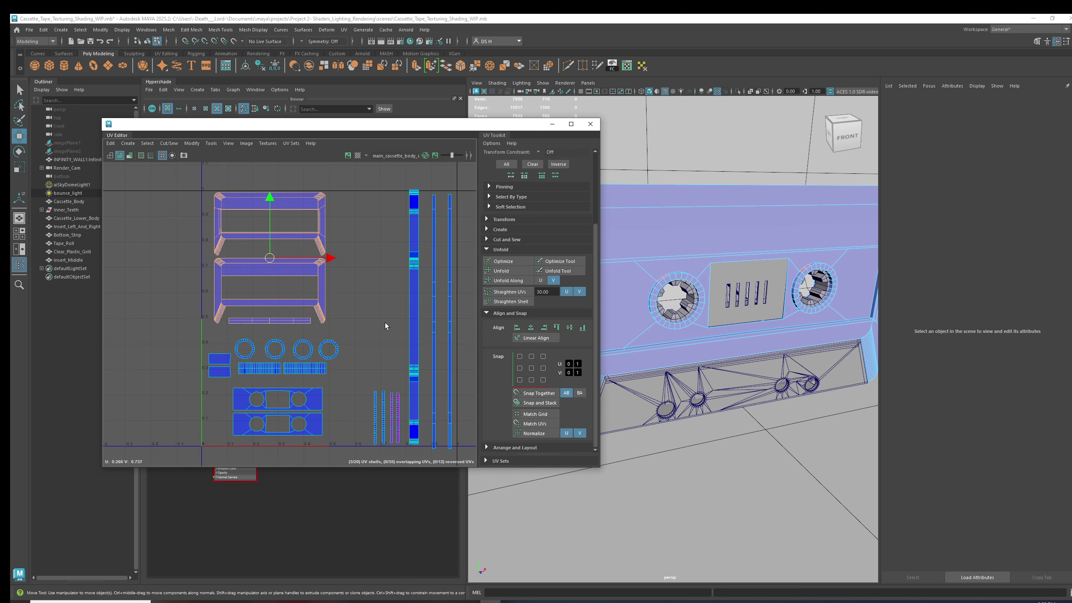
drag(271, 204, 270, 212)
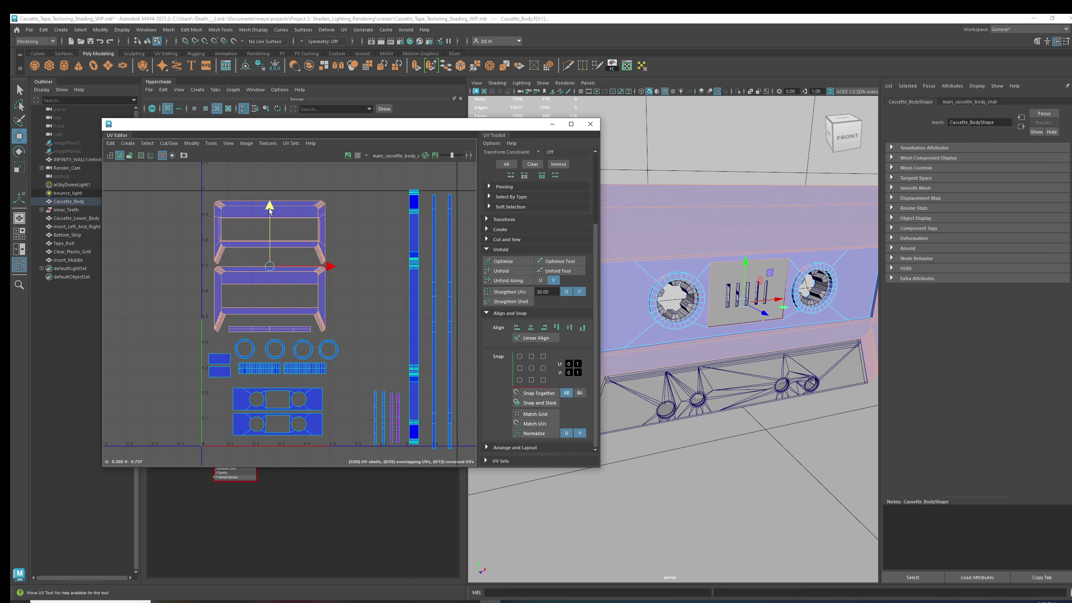
Move the two frame shells and thin strip into the UV tile's upper-left corner, and place both holed panel shells beside the upper frame
drag(270, 266, 262, 259)
click(159, 295)
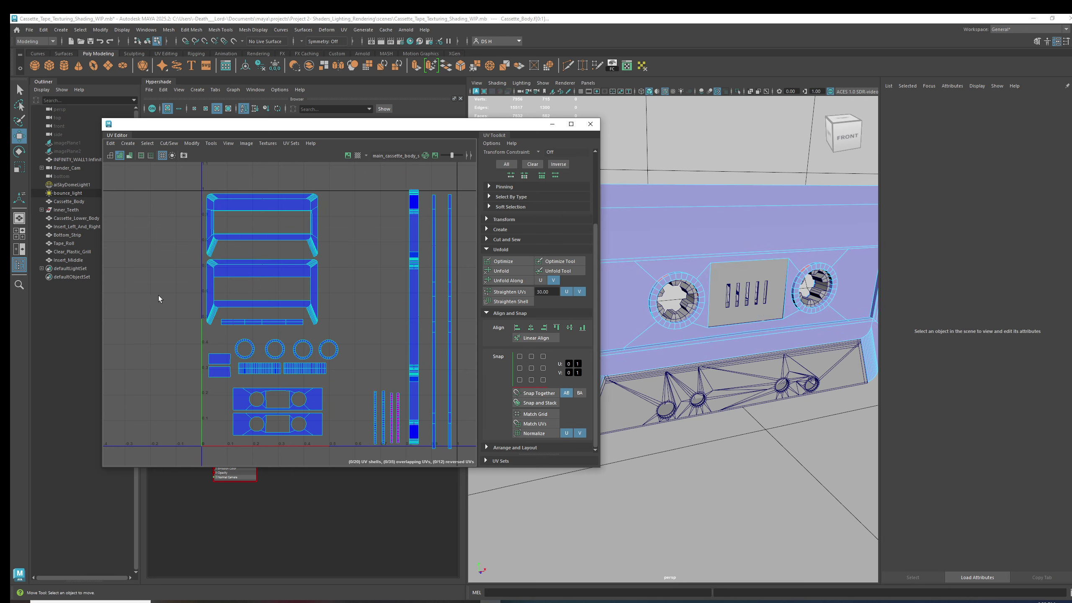
drag(195, 396, 365, 219)
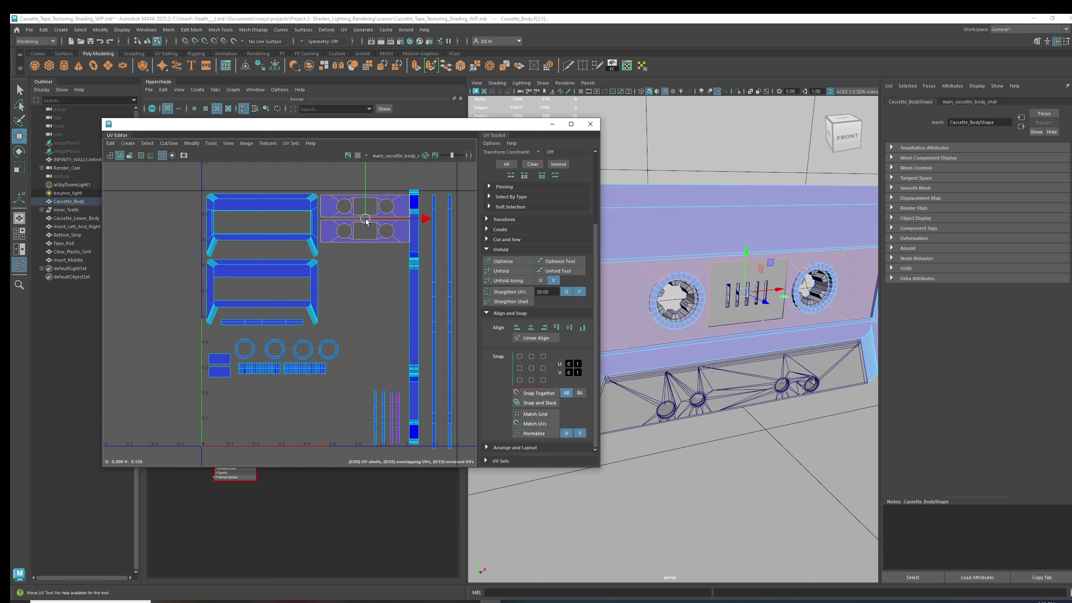
Move the wide vertical strip shell of the cassette's outer side slightly right, away from the holed panels, and scale it down slightly to fit the UV tile's height
click(416, 325)
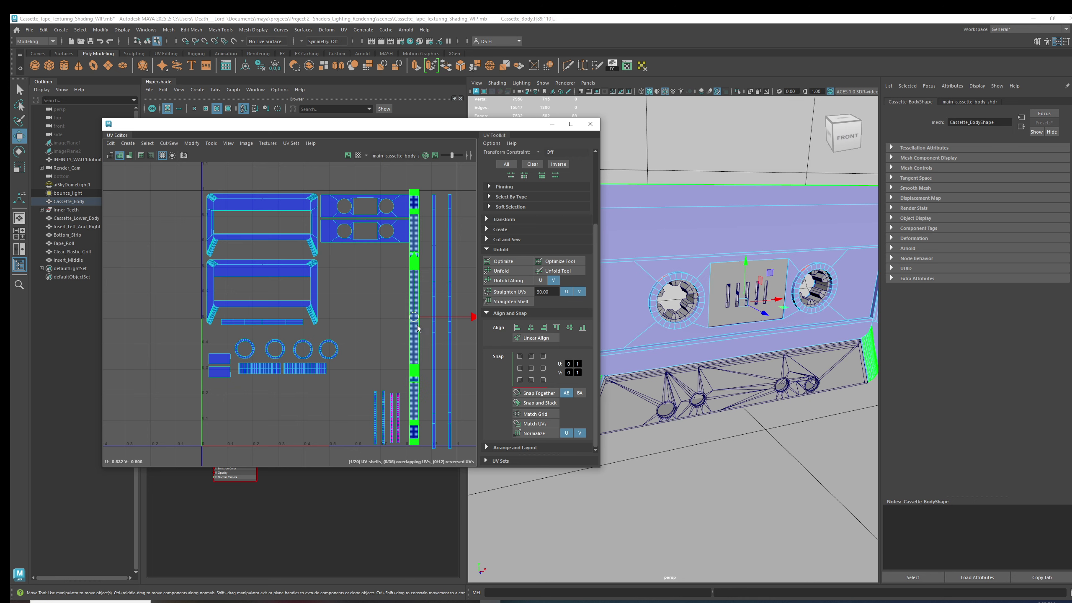
drag(415, 319, 421, 321)
scroll(702, 294, down, 1)
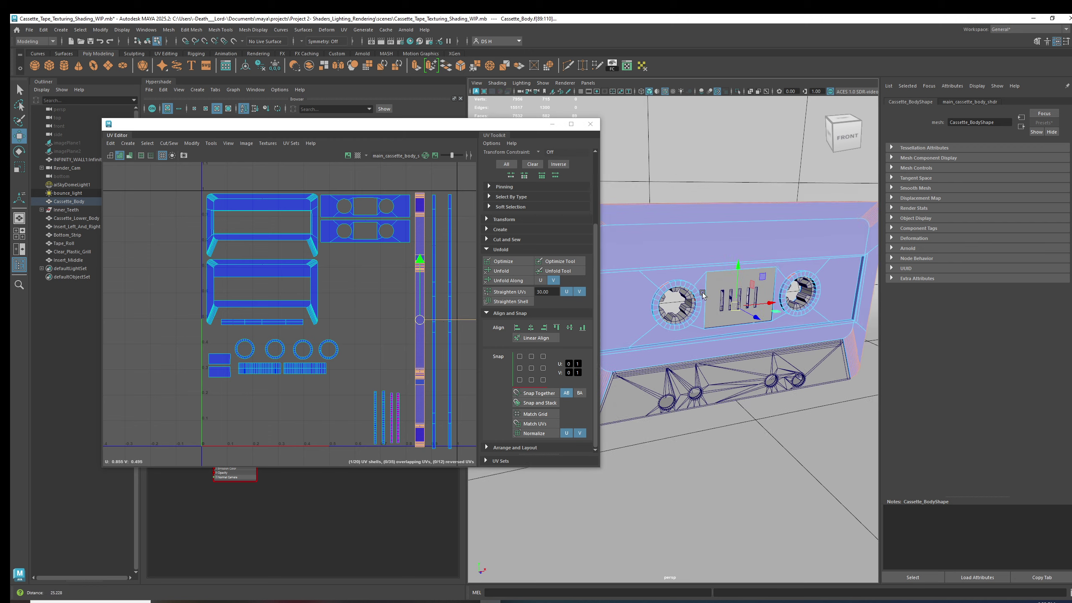
alt+drag(702, 295, 776, 295)
alt+middle_drag(397, 320, 345, 319)
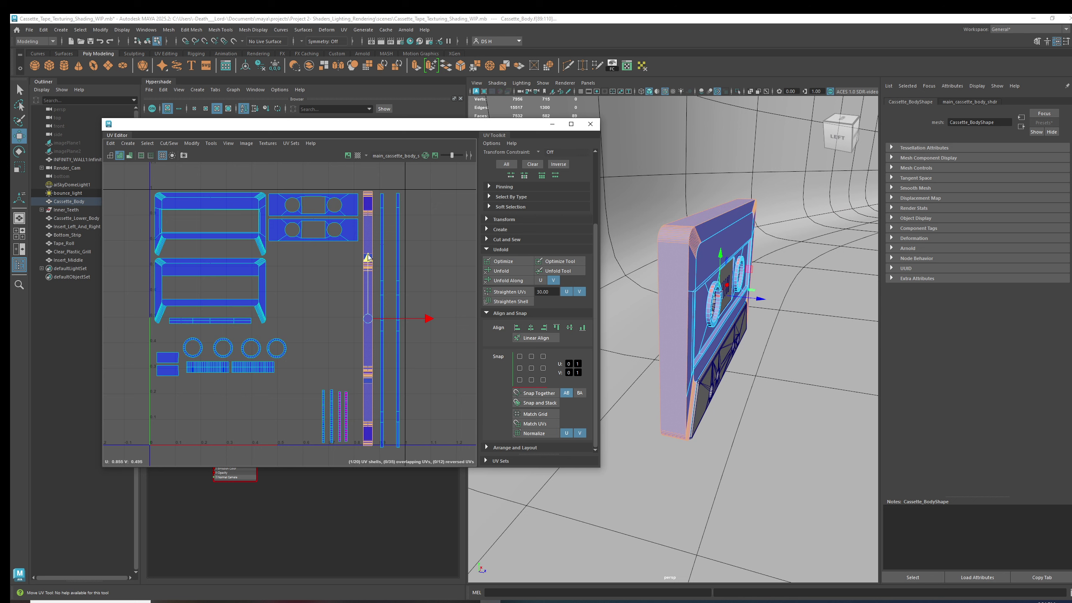
key(r)
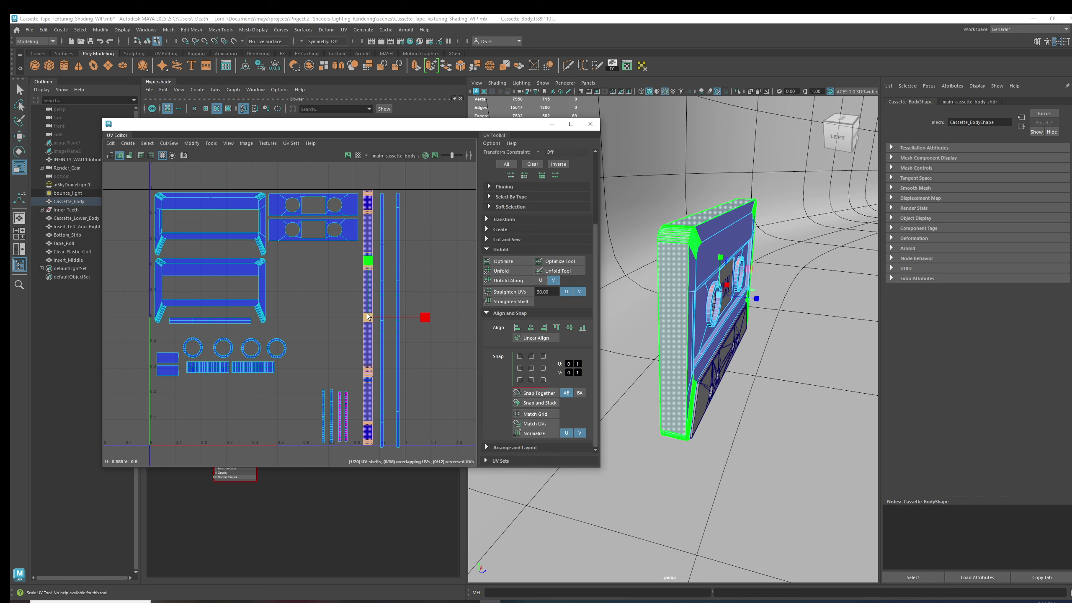
drag(369, 316, 367, 317)
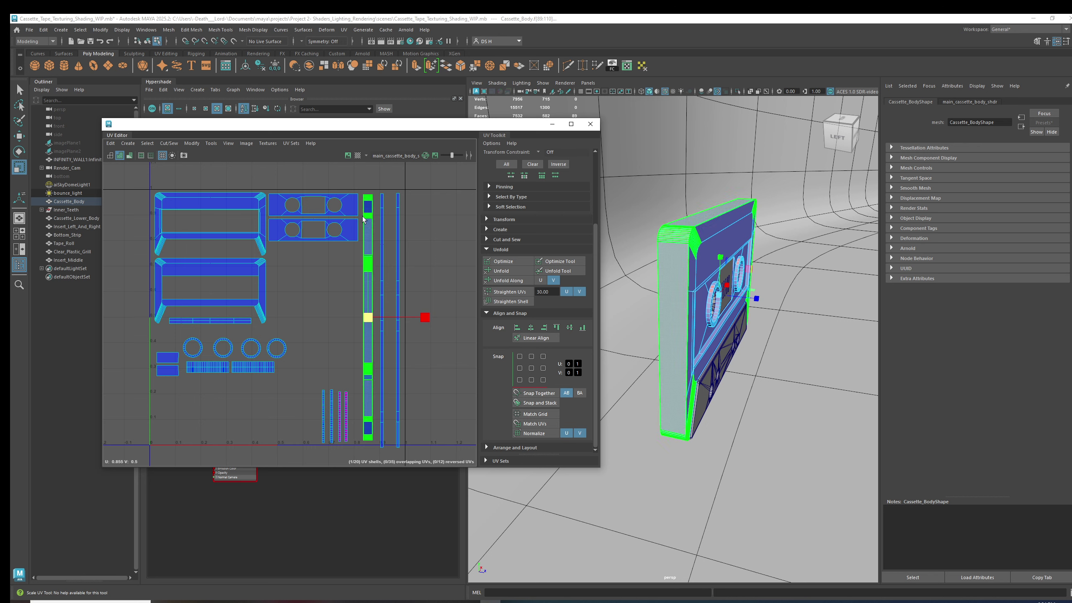
scroll(367, 316, up, 2)
drag(369, 348, 370, 347)
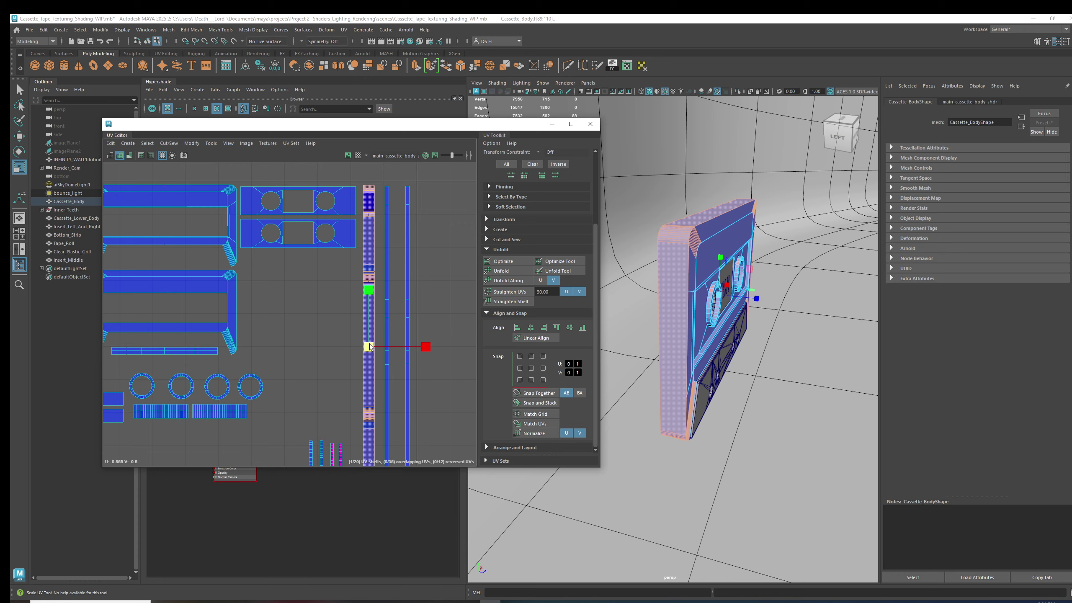
alt+middle_drag(370, 347, 388, 322)
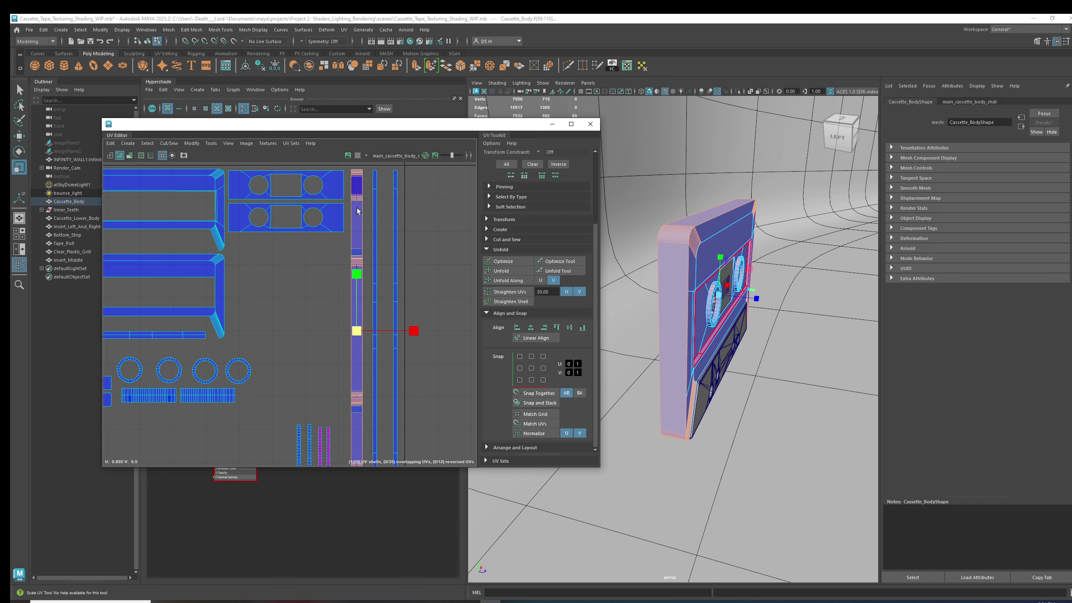